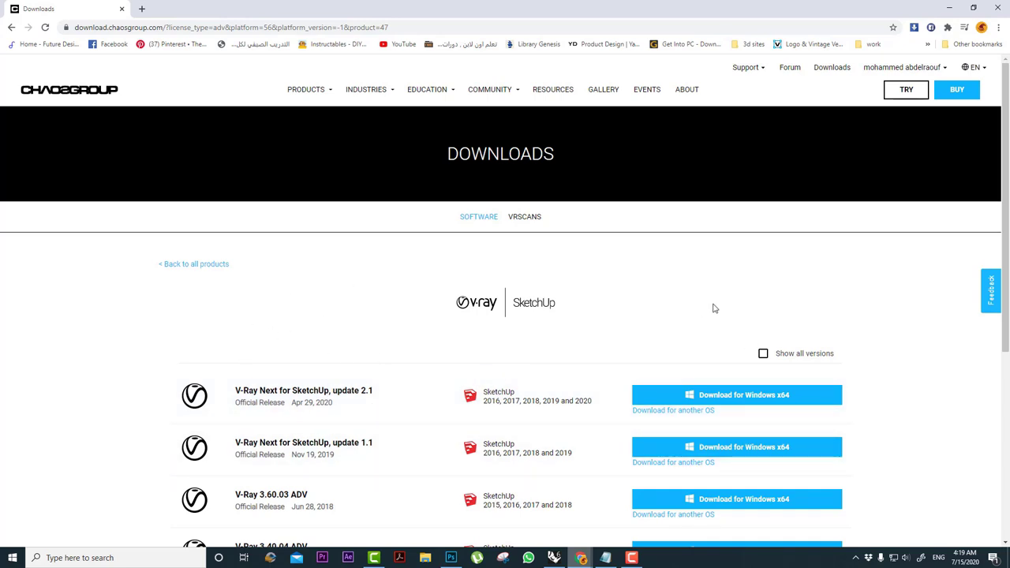
# Look over the V-Ray for SketchUp downloads, switch to Rhinoceros and set V-Ray for Rhino as the current renderer.
pyautogui.scroll(-2, 654, 305)
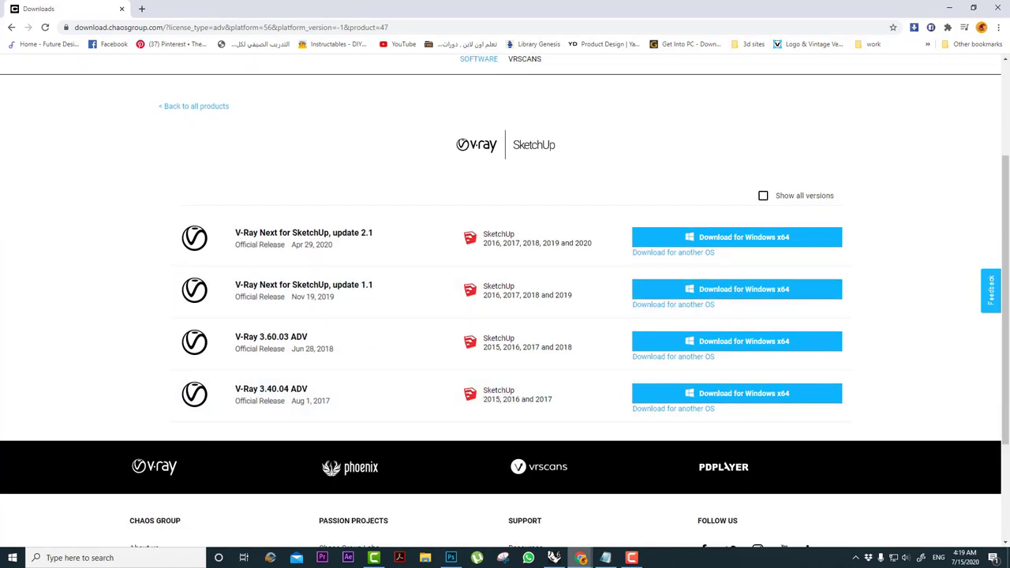
pyautogui.click(948, 10)
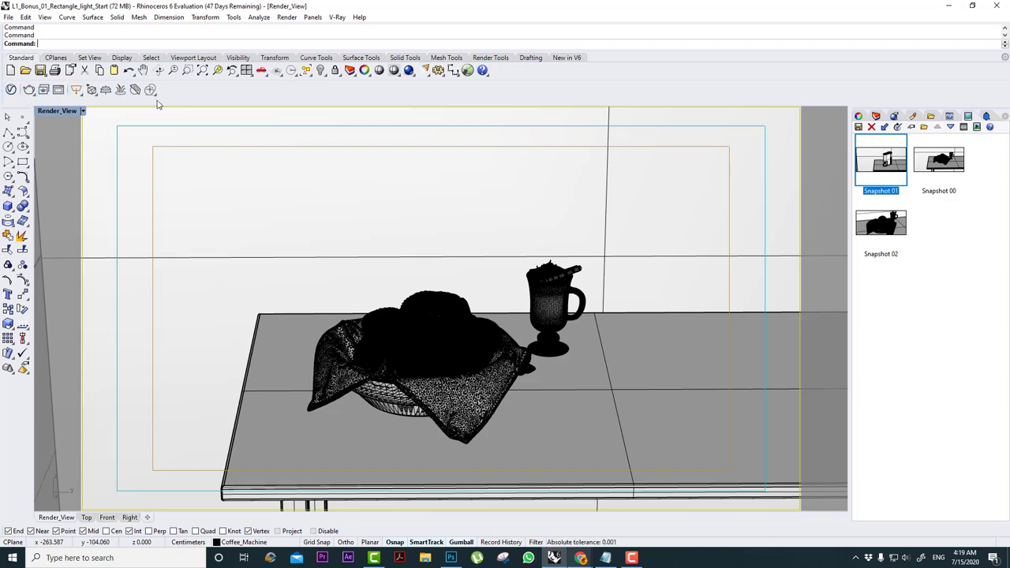
pyautogui.click(312, 17)
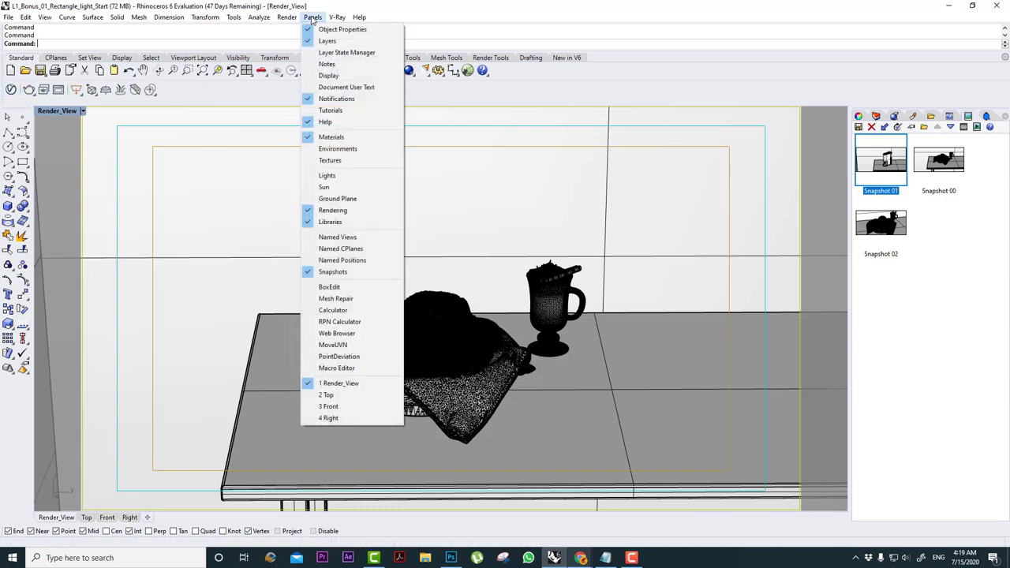
pyautogui.click(270, 22)
pyautogui.click(278, 18)
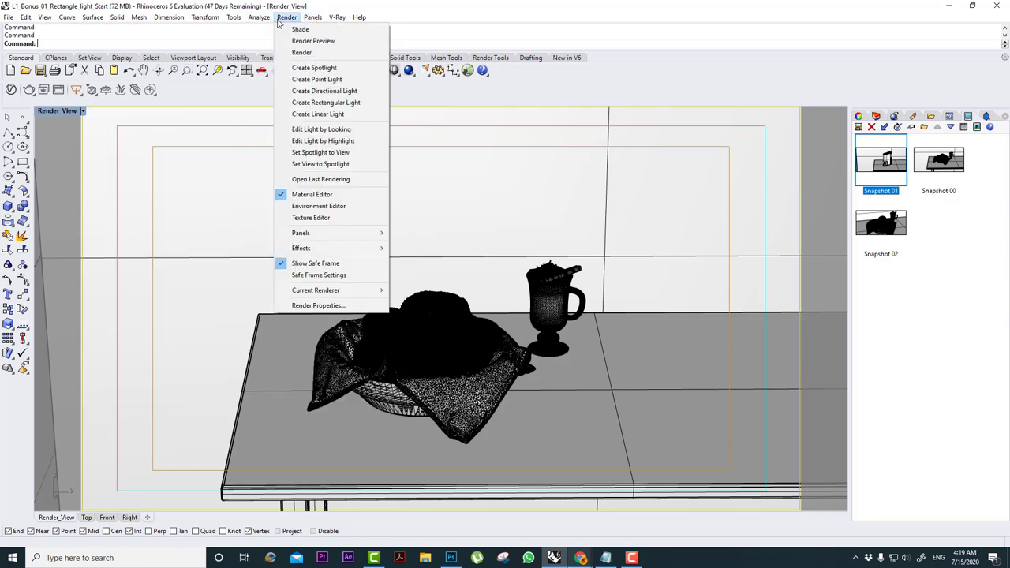
pyautogui.moveTo(351, 233)
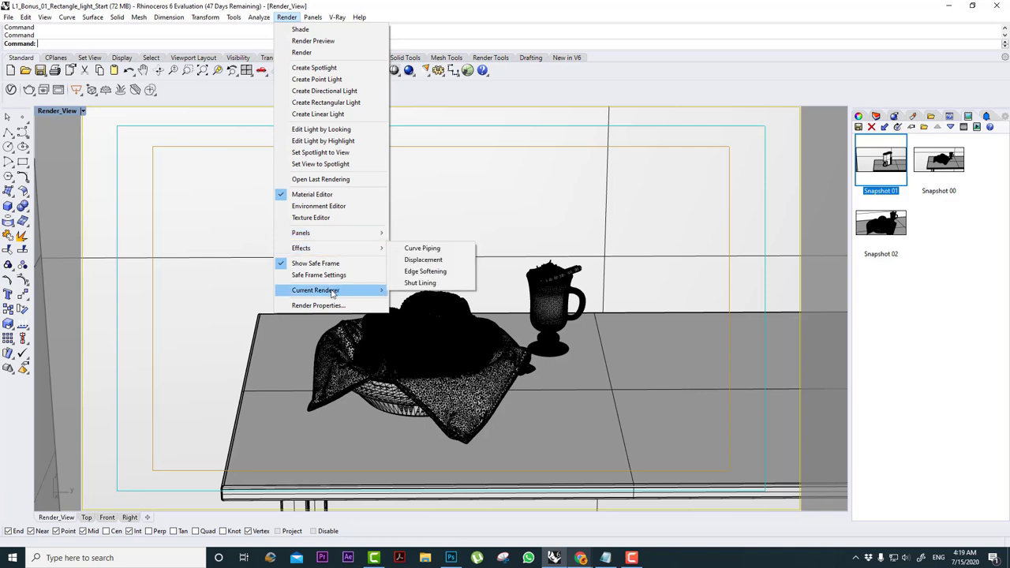
pyautogui.moveTo(330, 296)
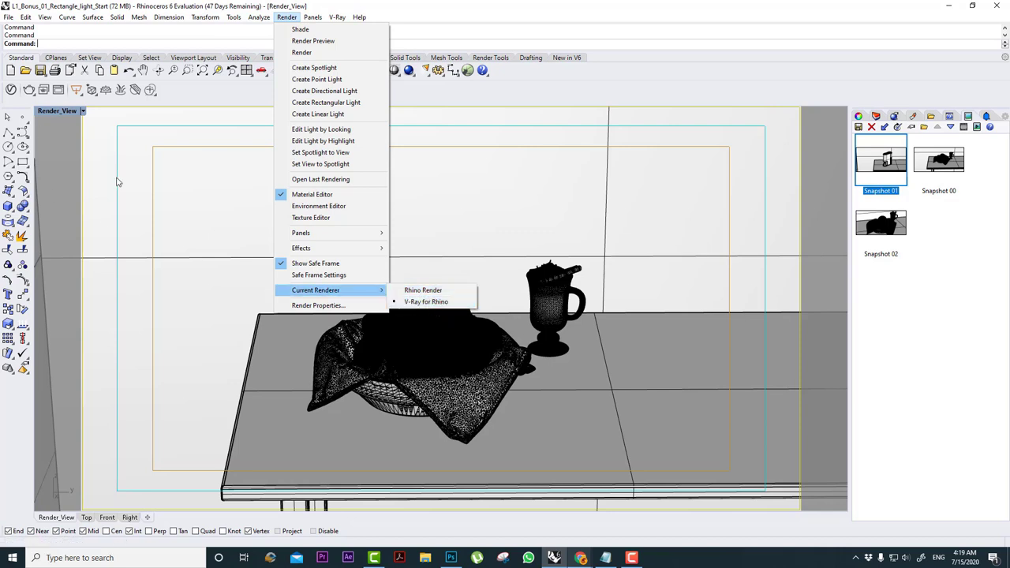
pyautogui.click(424, 302)
pyautogui.click(157, 155)
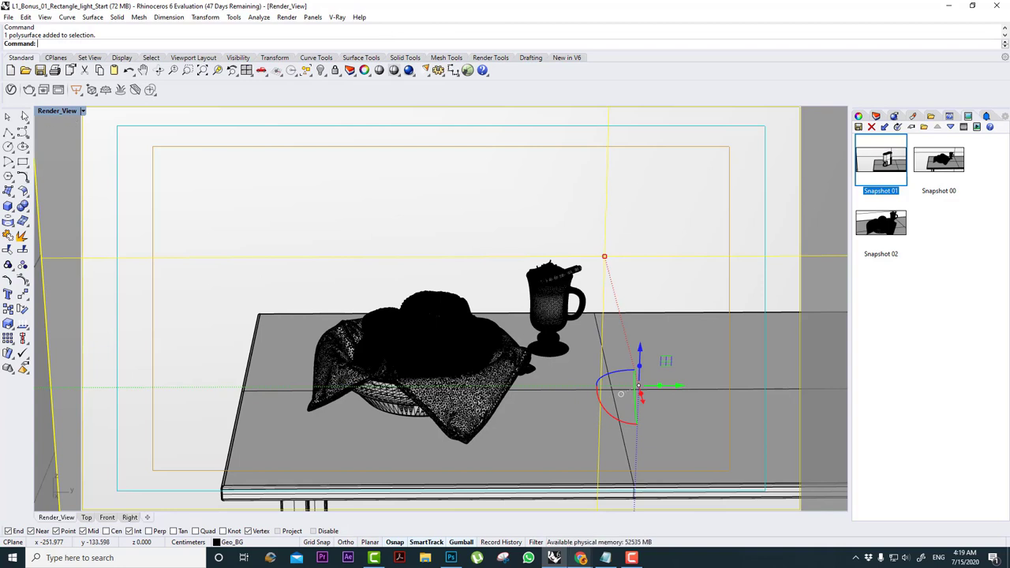
# Open the V-Ray Asset Editor and browse its settings, textures, render elements, geometries, materials and lights.
pyautogui.click(10, 90)
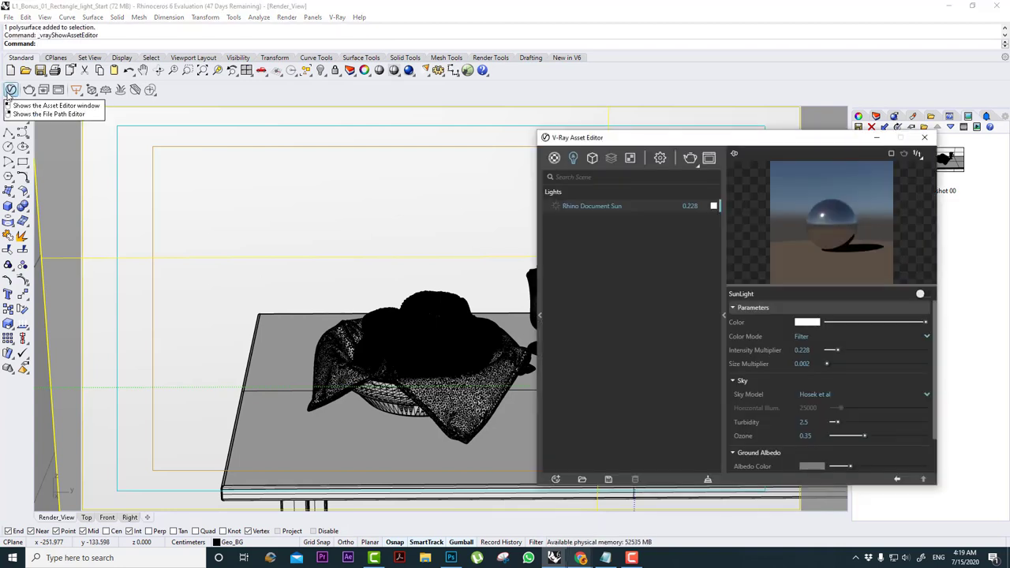
pyautogui.click(721, 322)
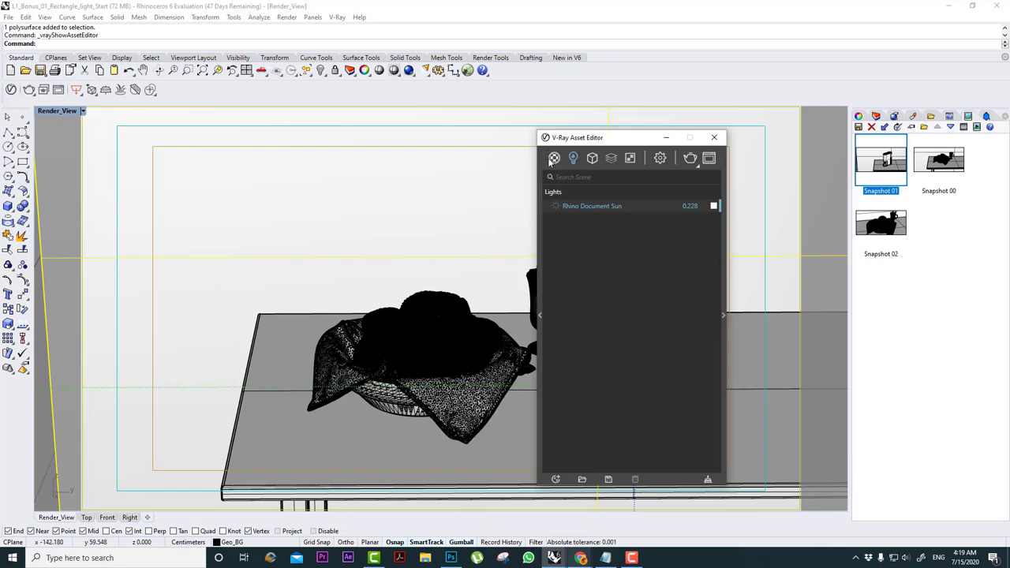
pyautogui.click(660, 159)
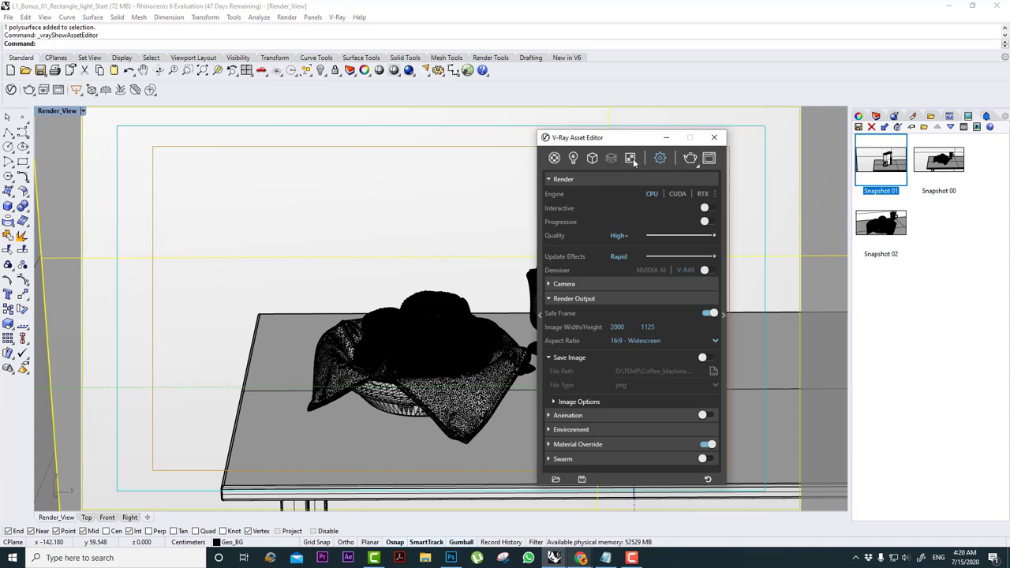
pyautogui.click(631, 158)
pyautogui.click(611, 158)
pyautogui.click(592, 159)
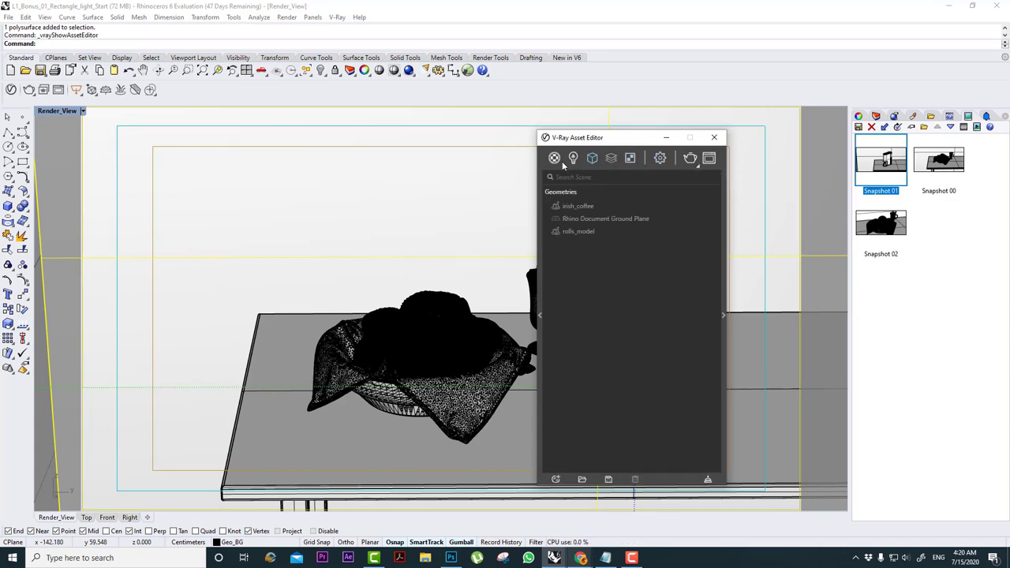
pyautogui.click(555, 159)
pyautogui.click(574, 158)
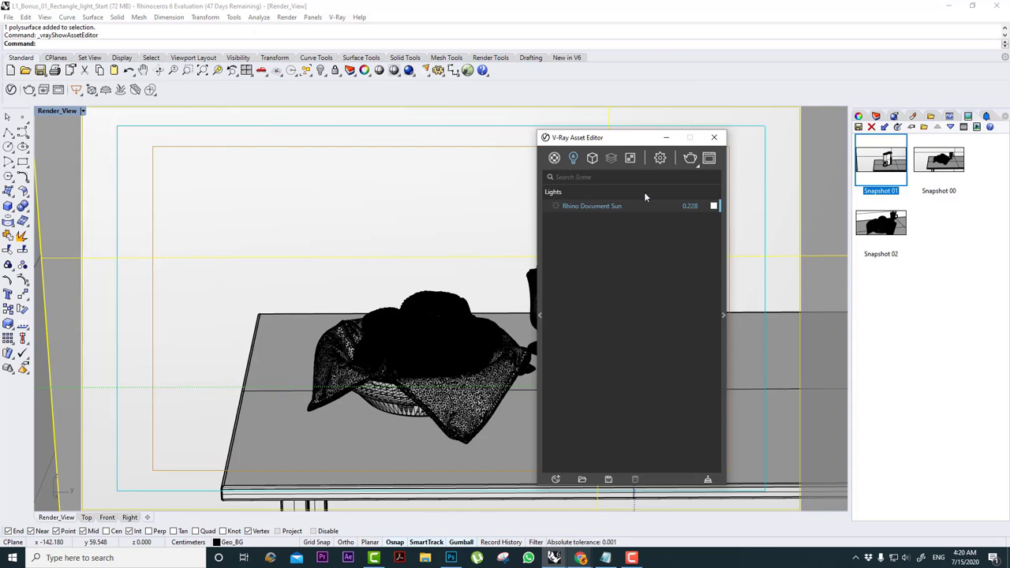
# Show the V-Ray render settings with Render Output collapsed and move the Asset Editor clear of the coffee glass and basket.
pyautogui.click(661, 158)
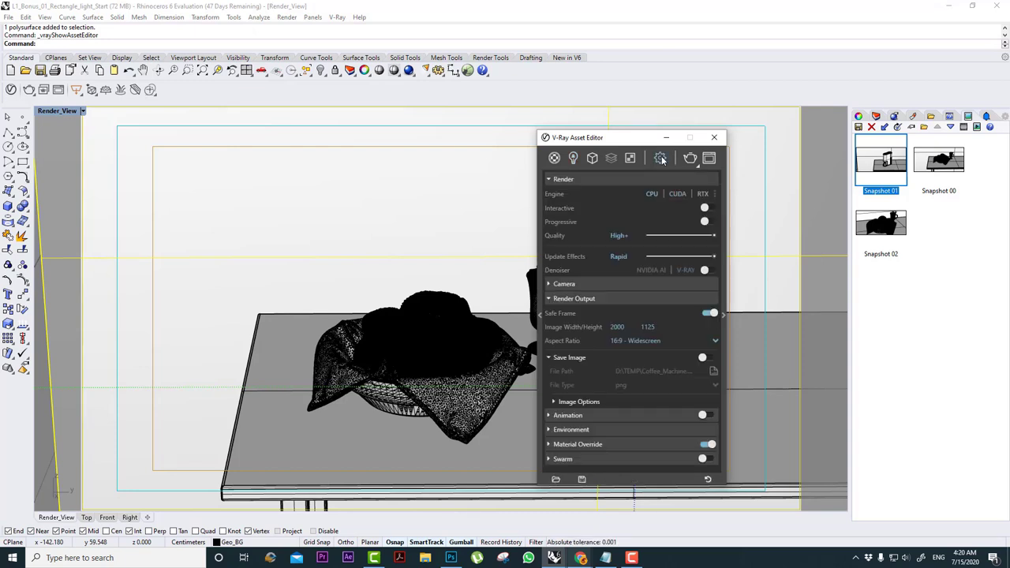
pyautogui.click(612, 296)
pyautogui.moveTo(579, 198)
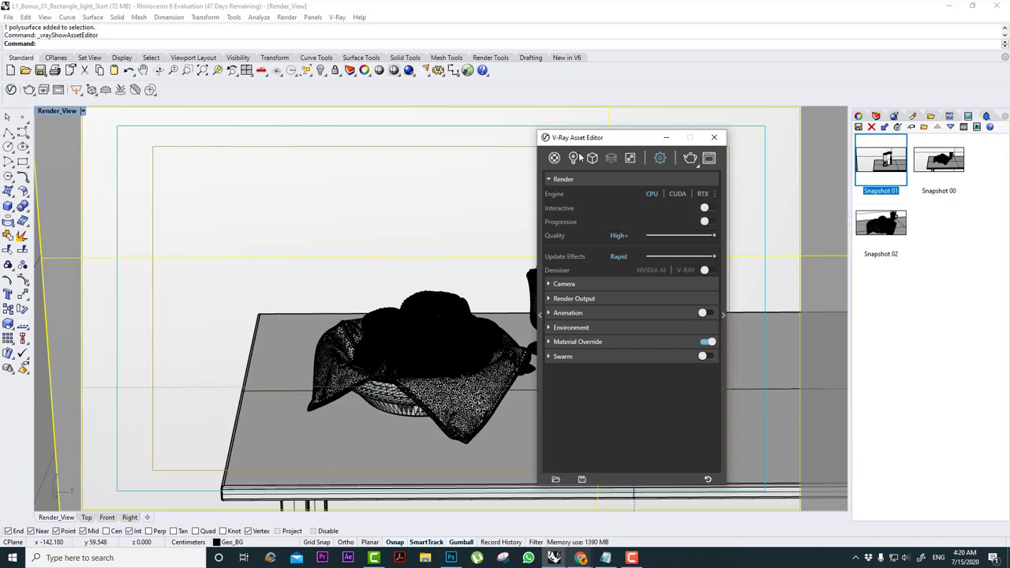
pyautogui.moveTo(592, 142); pyautogui.dragTo(810, 139)
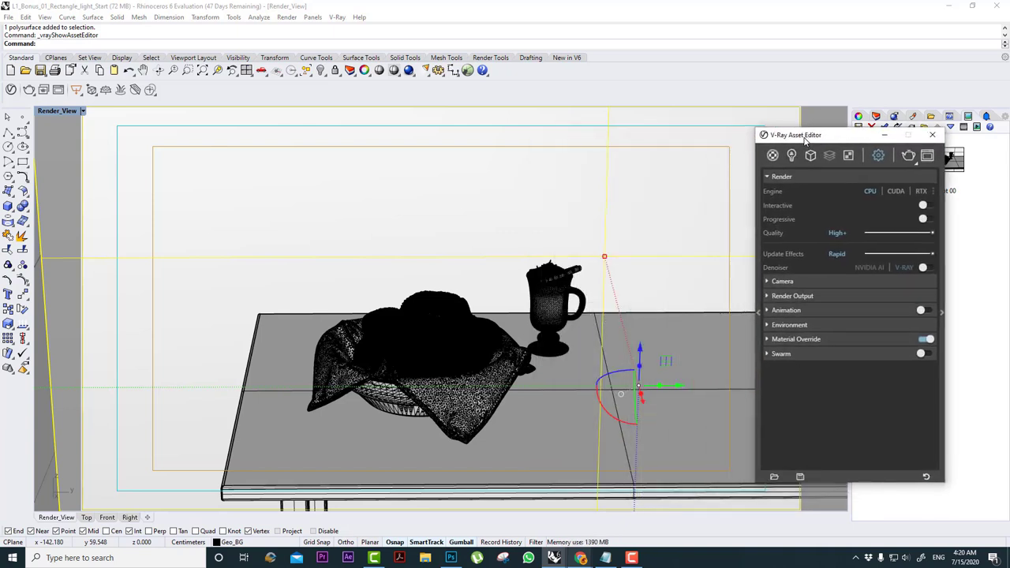
# Switch to the four-viewport layout, clear the selection and turn off Material Override in the render settings.
pyautogui.doubleClick(67, 112)
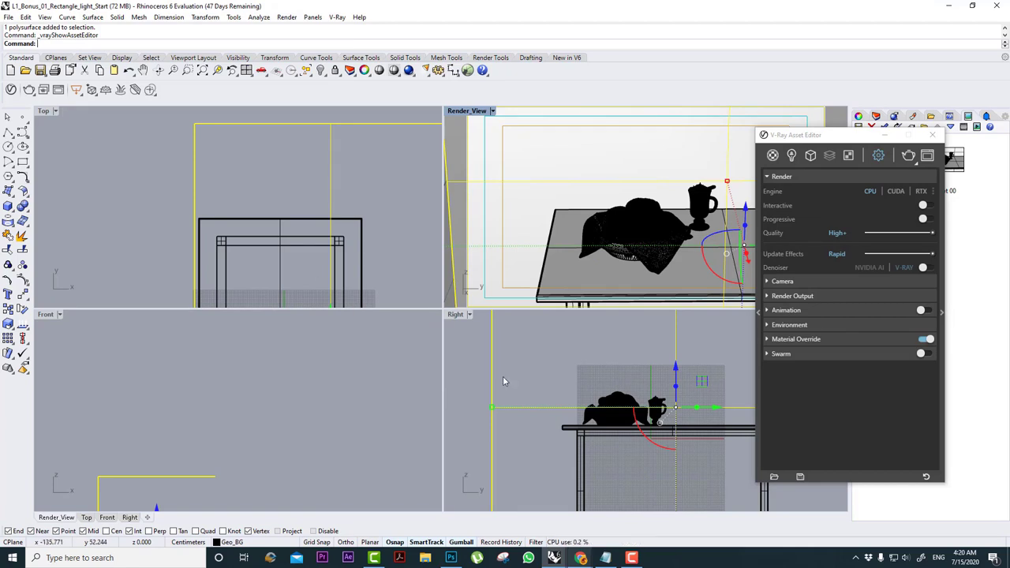
pyautogui.click(536, 364)
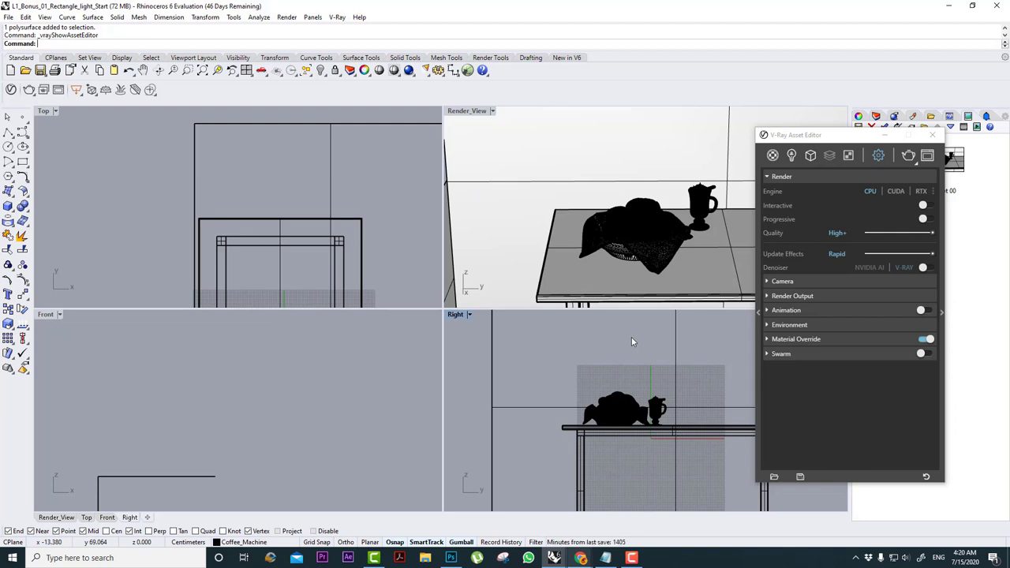
pyautogui.scroll(3, 625, 373)
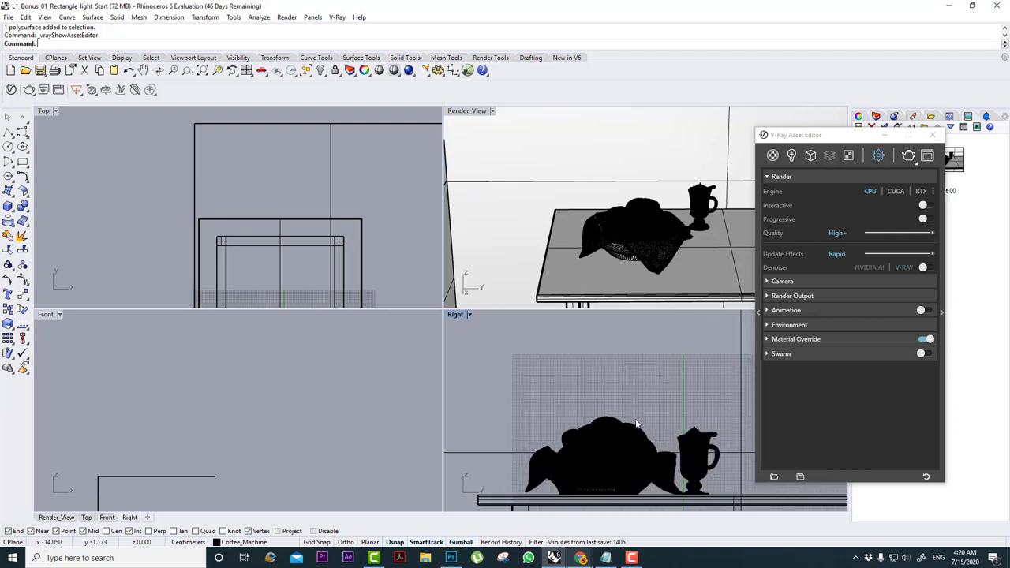
pyautogui.scroll(2, 636, 427)
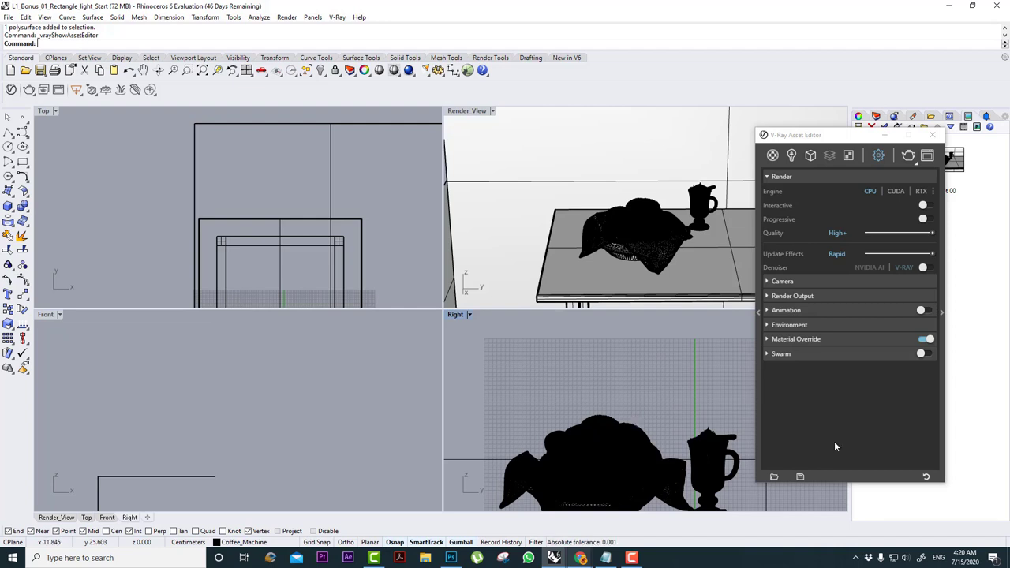
pyautogui.click(927, 339)
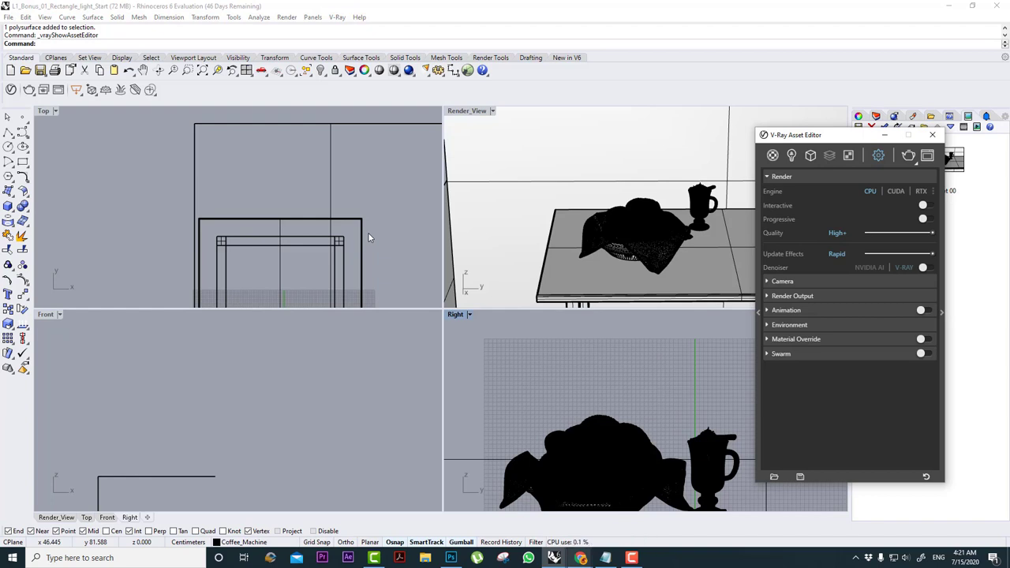
# Draw a V-Ray rectangle light in the Top view, in the open floor area just beyond the table's edge.
pyautogui.scroll(-5, 372, 166)
pyautogui.scroll(5, 370, 243)
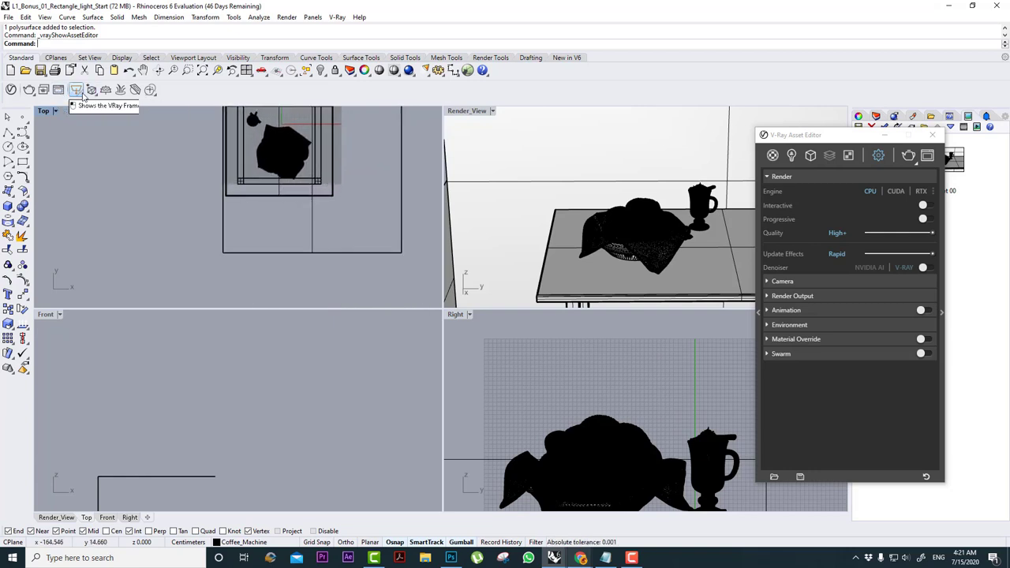
pyautogui.click(79, 94)
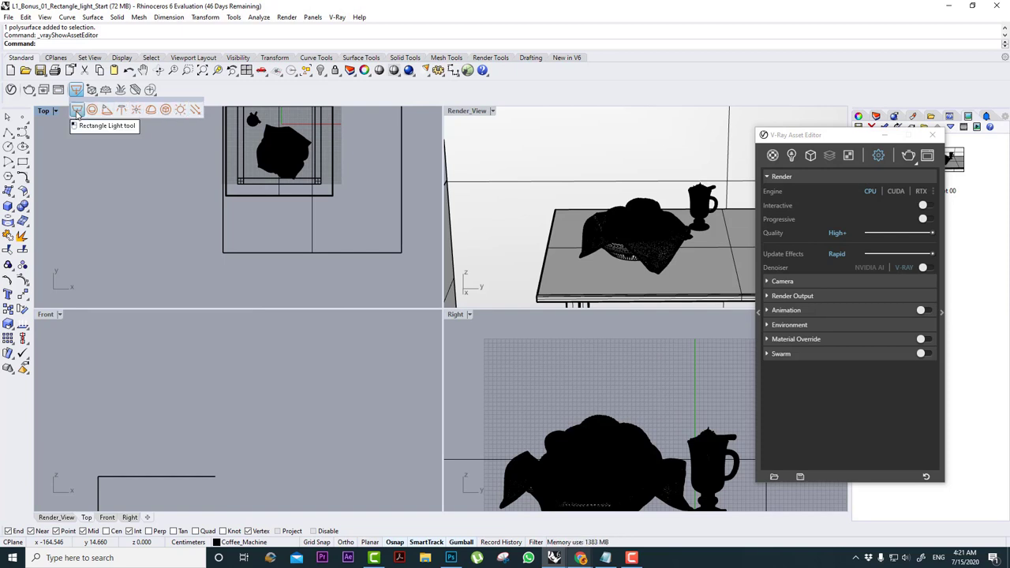
pyautogui.click(77, 112)
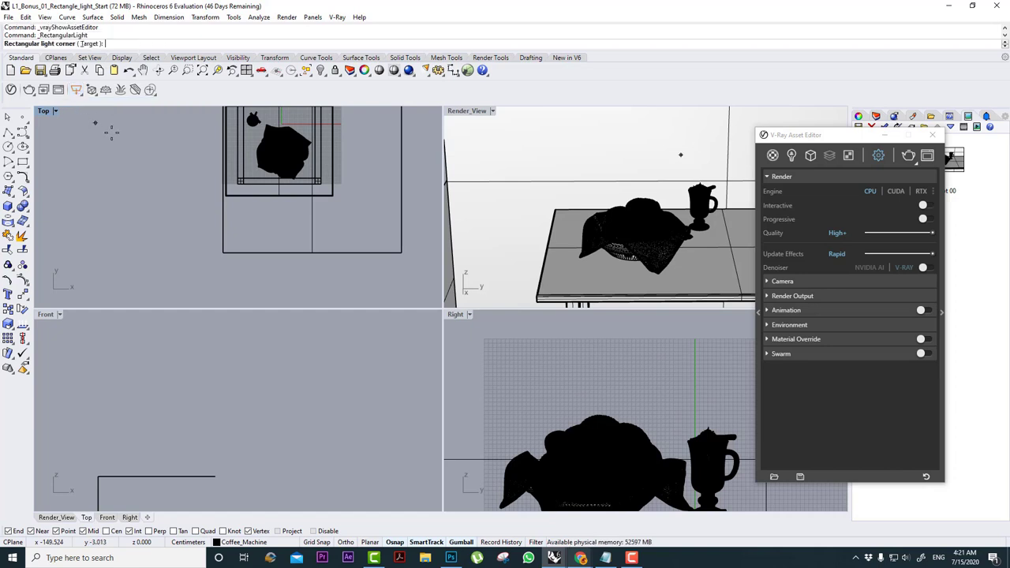
pyautogui.scroll(2, 285, 209)
pyautogui.scroll(-1, 345, 210)
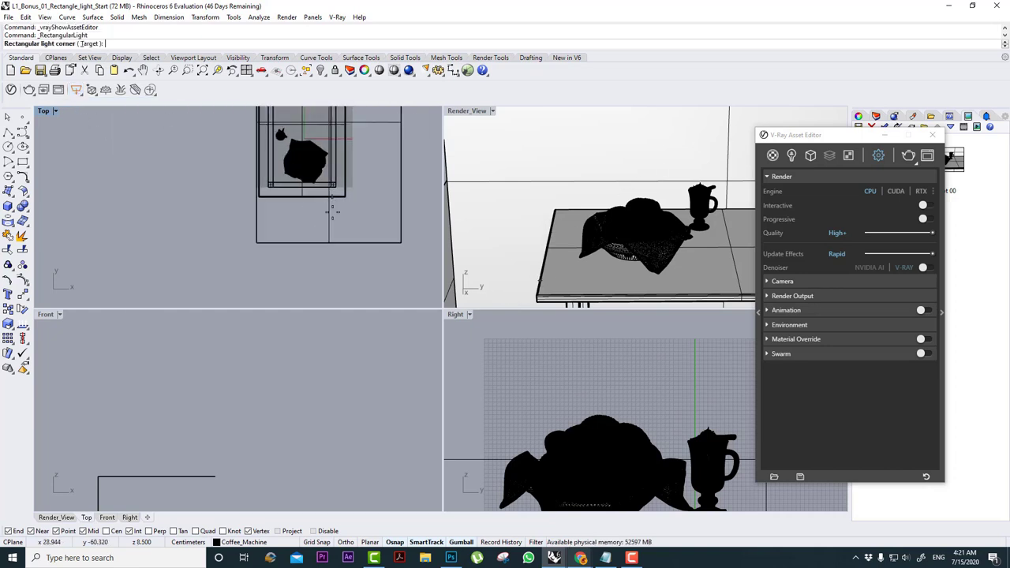
pyautogui.scroll(3, 343, 233)
pyautogui.click(347, 135)
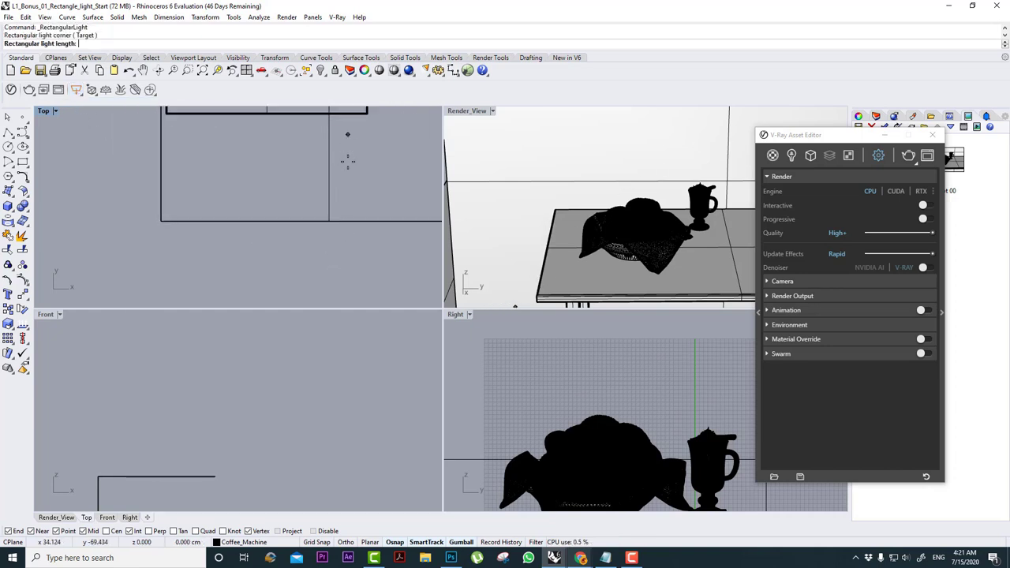
pyautogui.click(347, 206)
pyautogui.click(178, 213)
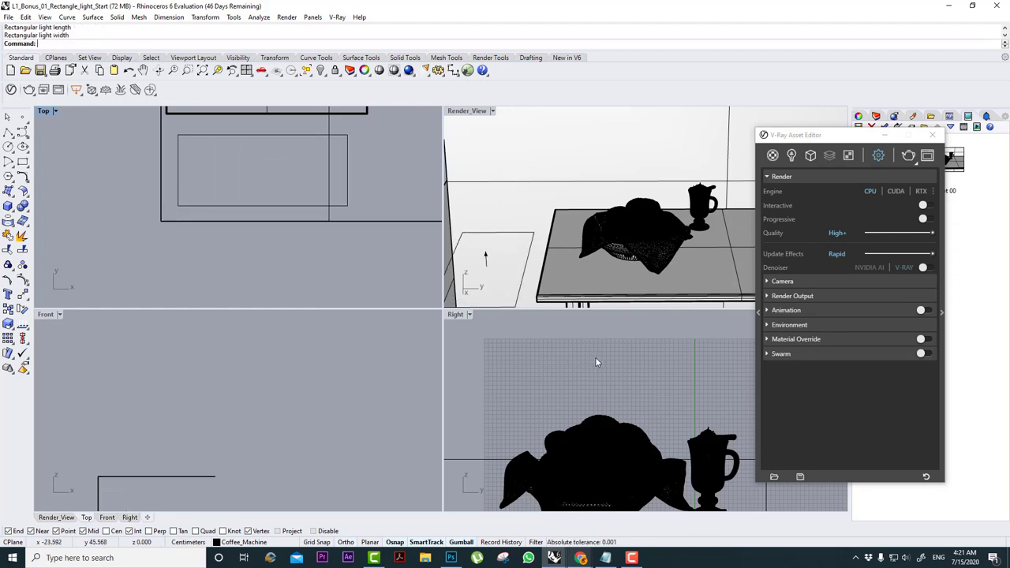
# Check the new rectangle light's placement beside the table and maximize the Render_View viewport with nothing selected.
pyautogui.click(348, 142)
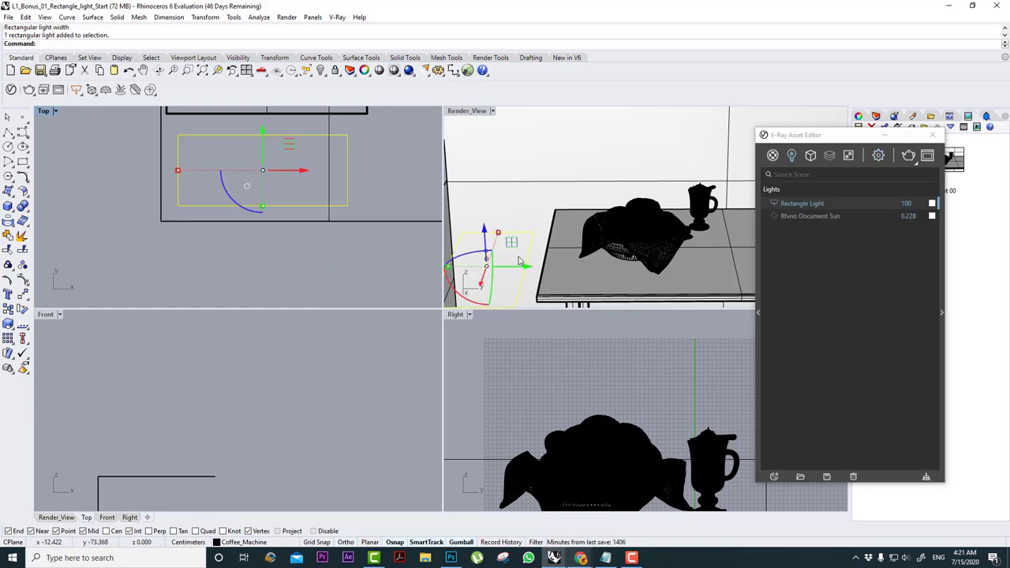
pyautogui.scroll(-3, 520, 263)
pyautogui.scroll(-3, 340, 376)
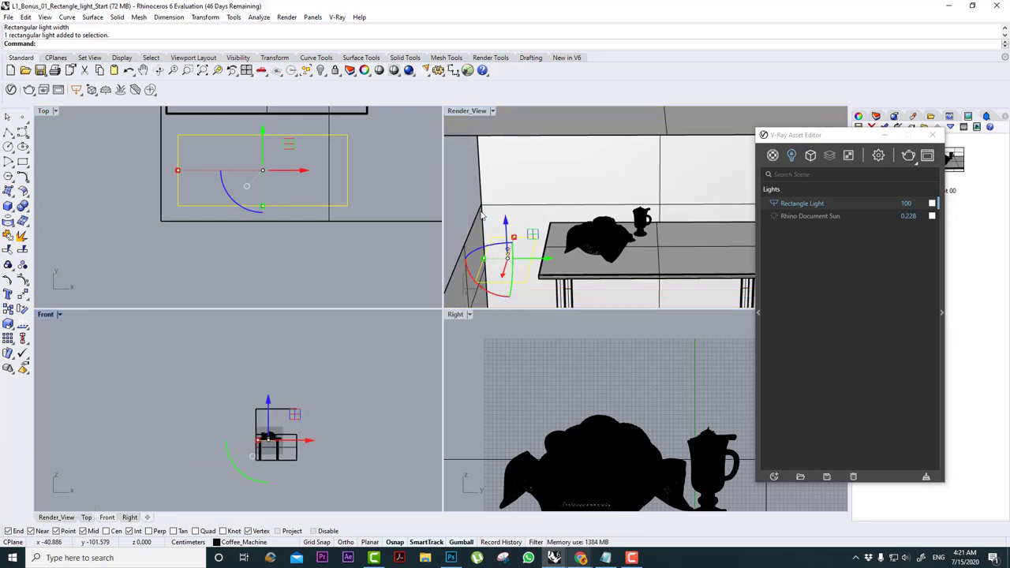
pyautogui.click(507, 253)
pyautogui.scroll(3, 509, 257)
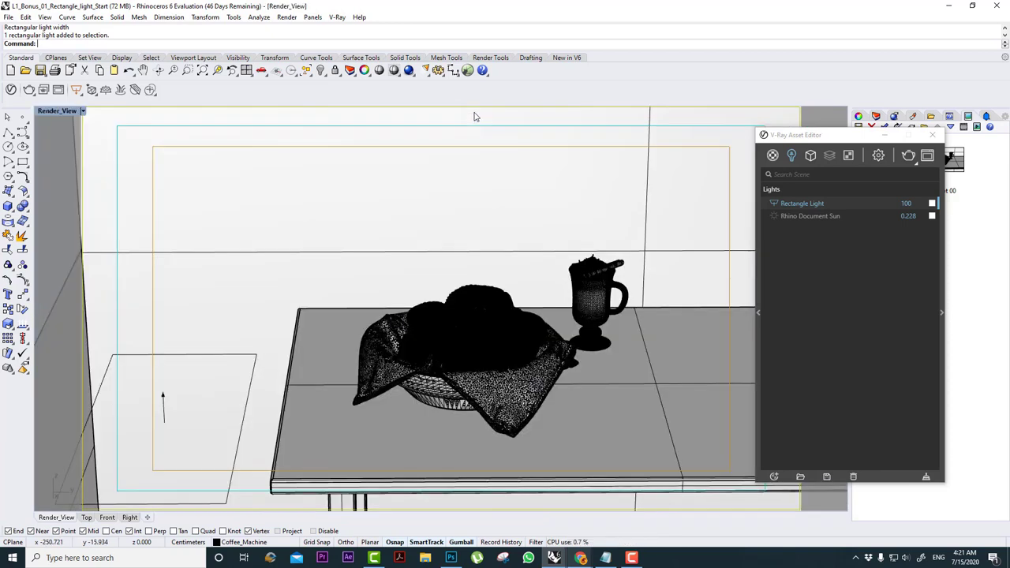
pyautogui.doubleClick(476, 112)
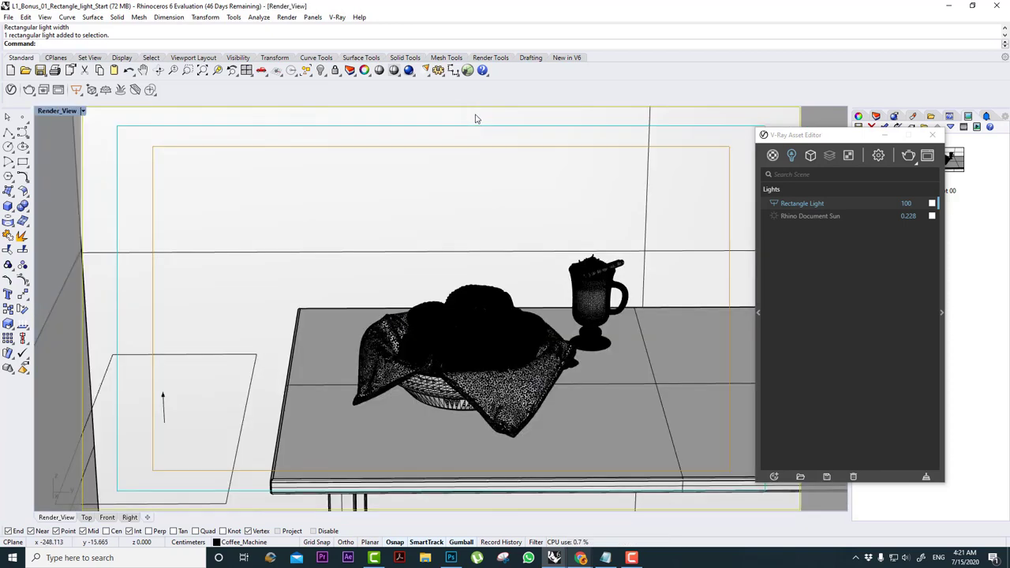
# Return to the V-Ray render settings, move the Asset Editor over the viewport and enable Interactive rendering.
pyautogui.click(878, 156)
pyautogui.moveTo(822, 139); pyautogui.dragTo(665, 159)
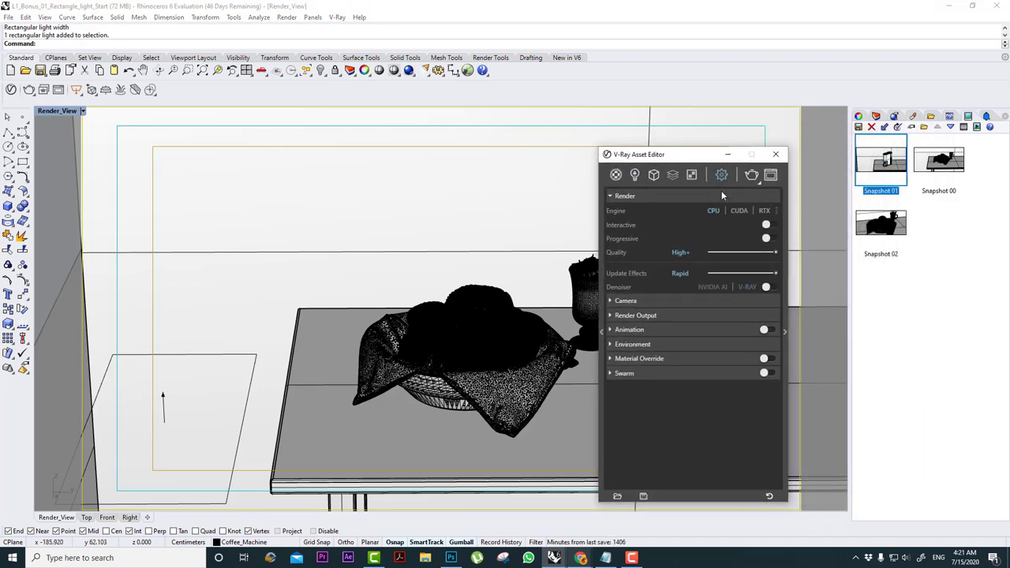
pyautogui.click(770, 226)
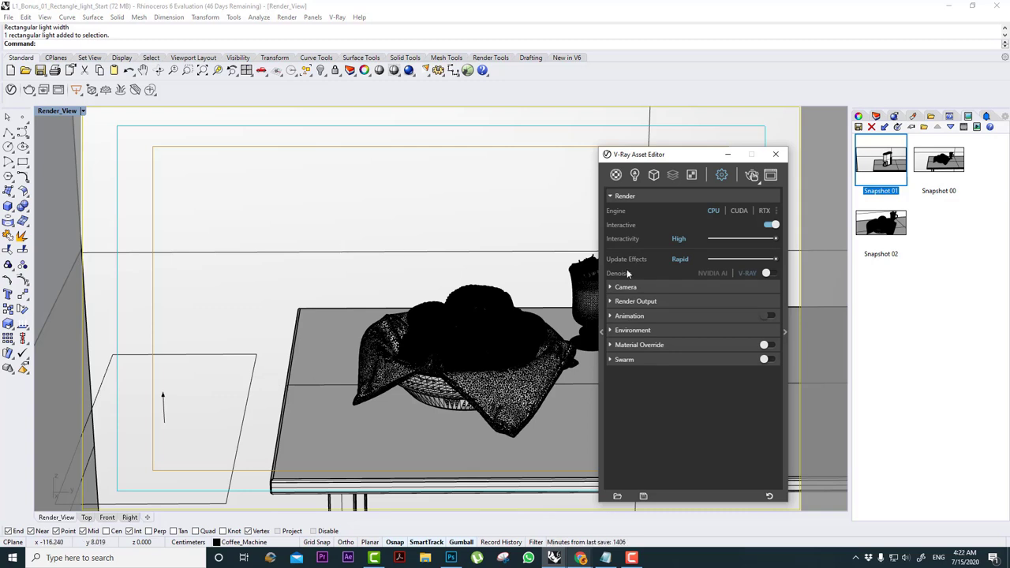
# Set the render output image width to 1000 and start a V-Ray Interactive render.
pyautogui.click(635, 301)
pyautogui.doubleClick(678, 330)
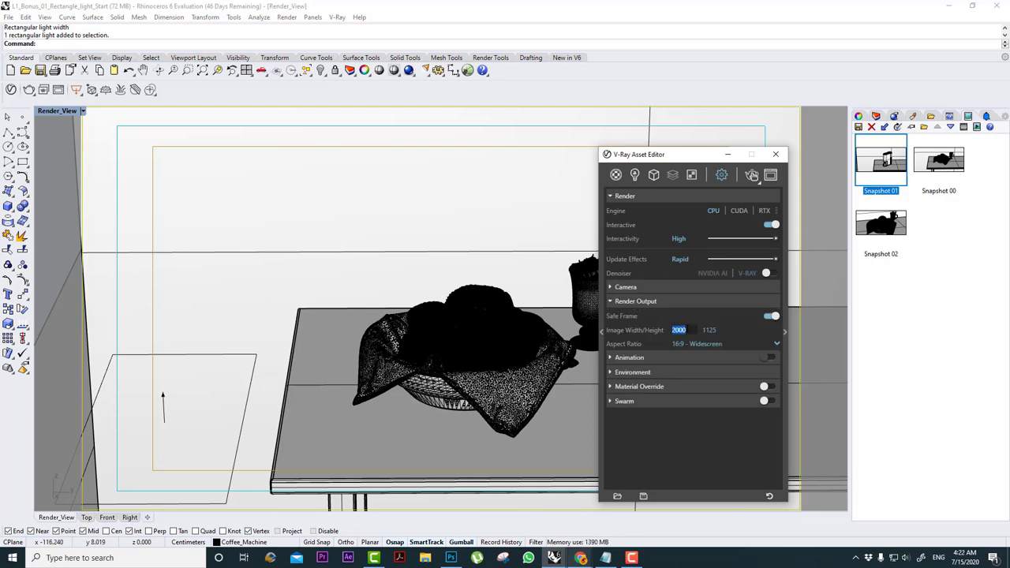
pyautogui.write('100')
pyautogui.click(684, 302)
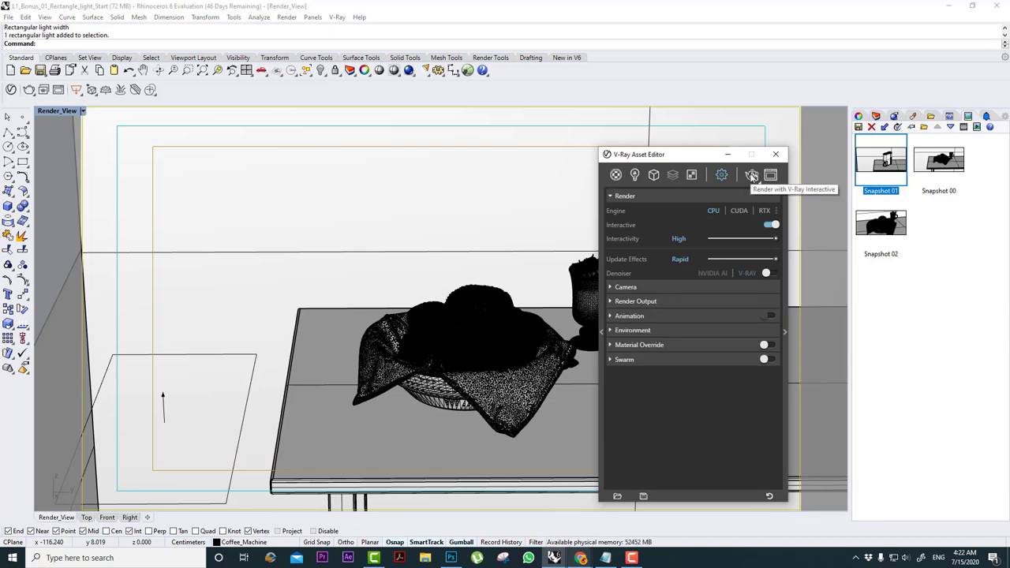
pyautogui.click(752, 175)
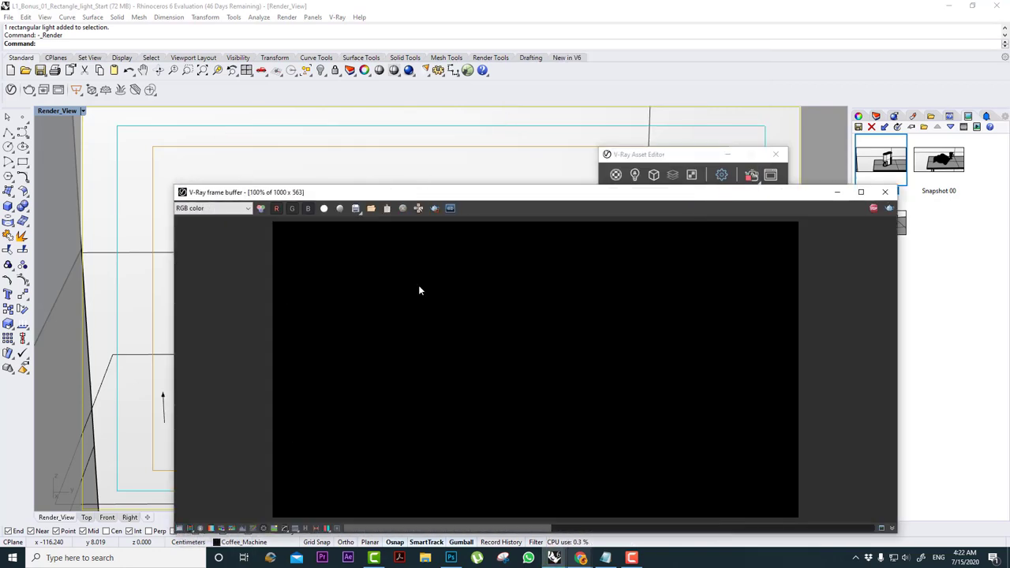
# Arrange the V-Ray frame buffer and Asset Editor so the rectangle light stays reachable in Render_View while the interactive render is checked.
pyautogui.moveTo(485, 194); pyautogui.dragTo(336, 116)
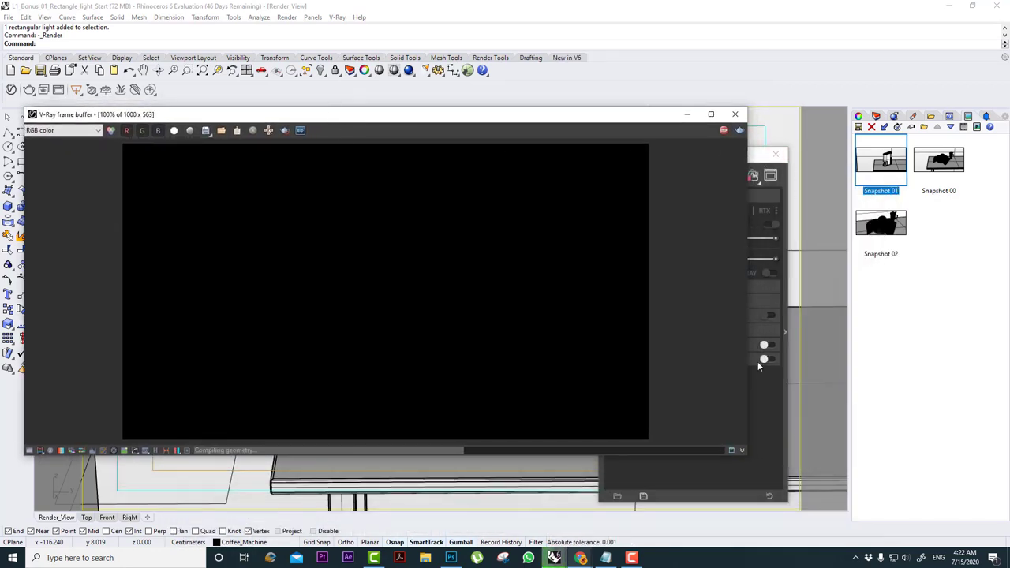
pyautogui.click(760, 155)
pyautogui.moveTo(677, 159); pyautogui.dragTo(848, 130)
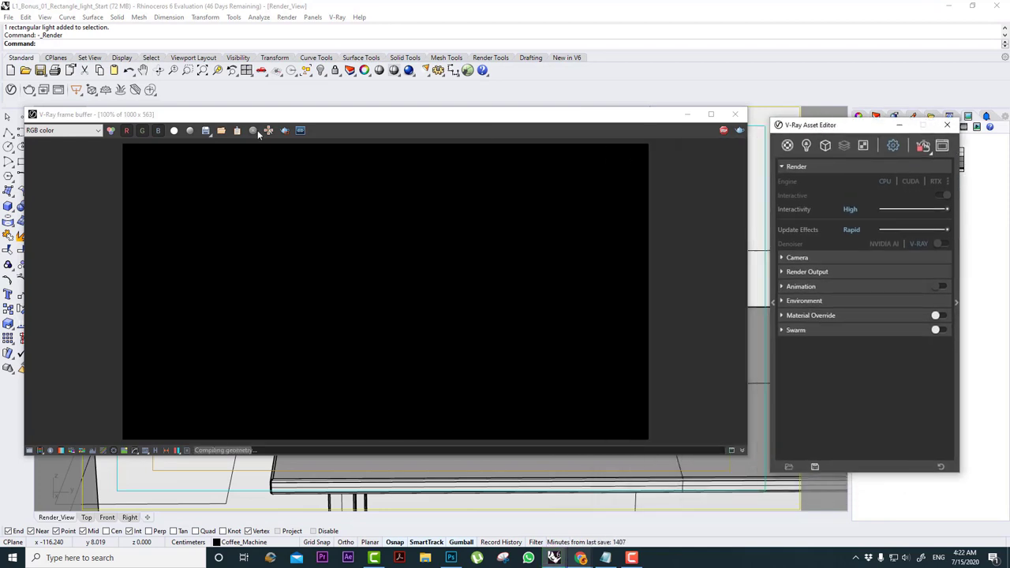
pyautogui.click(484, 130)
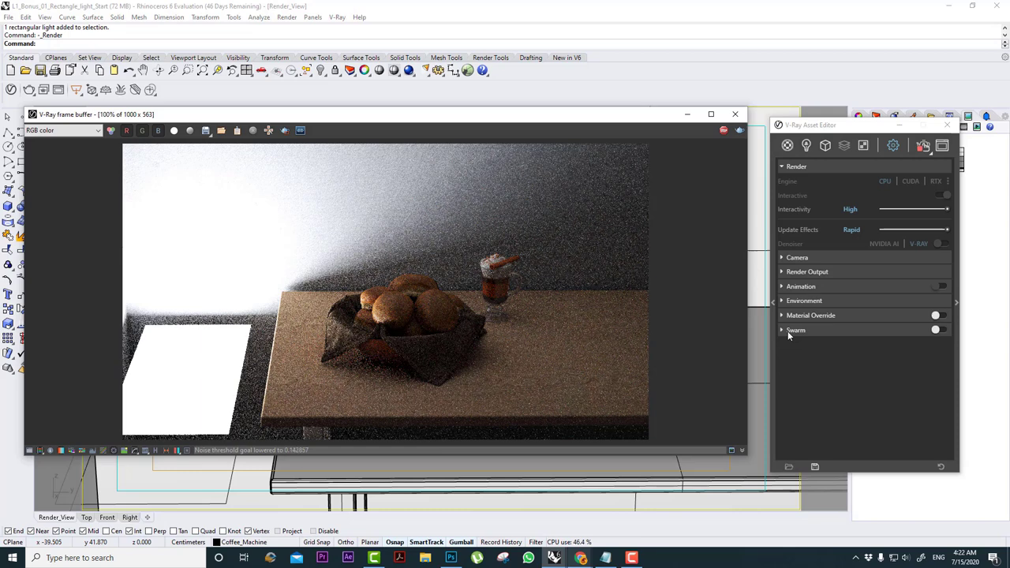
pyautogui.moveTo(827, 126); pyautogui.dragTo(816, 115)
pyautogui.moveTo(452, 115); pyautogui.dragTo(725, 98)
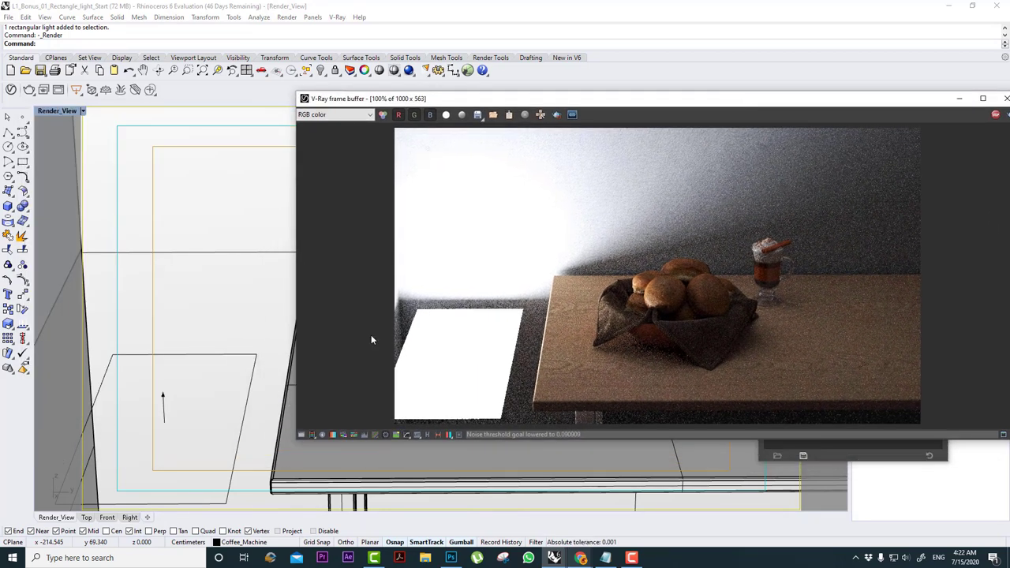
# Restore the four-view layout and, in the Right view, rotate the rectangle light upright to face the table and move it up and farther back.
pyautogui.click(165, 410)
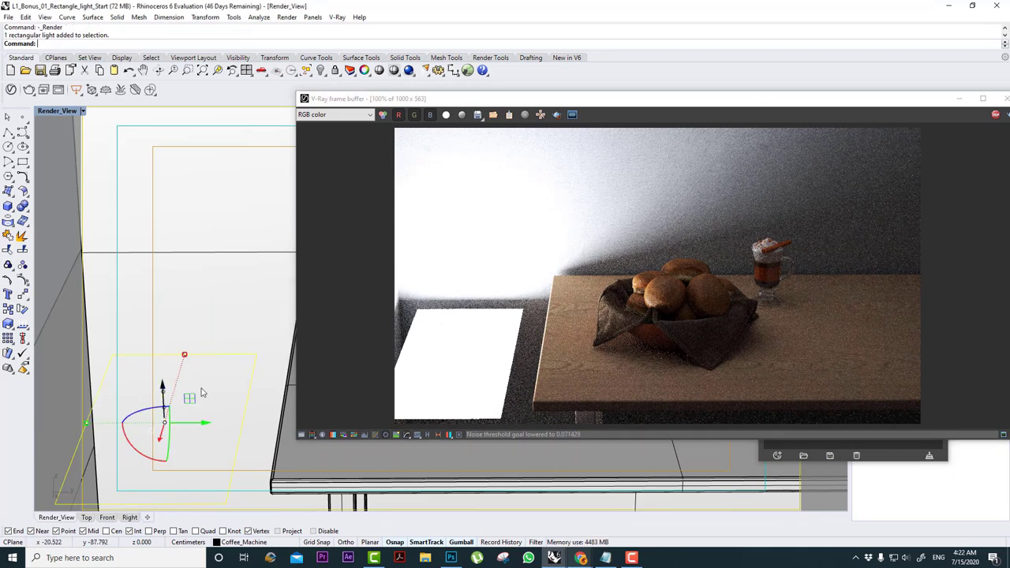
pyautogui.doubleClick(47, 112)
pyautogui.moveTo(630, 101); pyautogui.dragTo(146, 80)
pyautogui.scroll(-3, 606, 437)
pyautogui.scroll(3, 607, 437)
pyautogui.moveTo(620, 491); pyautogui.dragTo(652, 448)
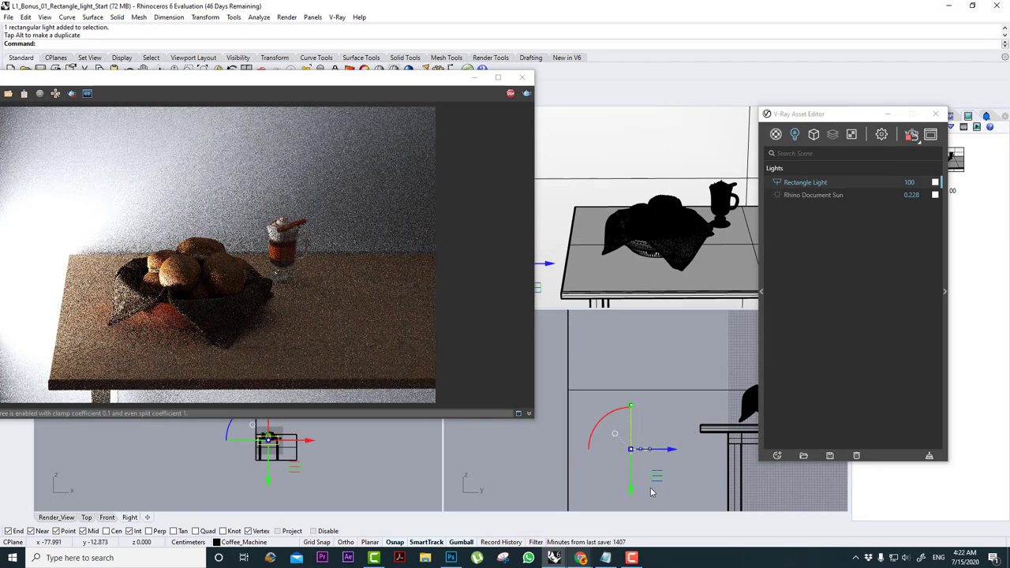
pyautogui.moveTo(657, 474); pyautogui.dragTo(588, 376)
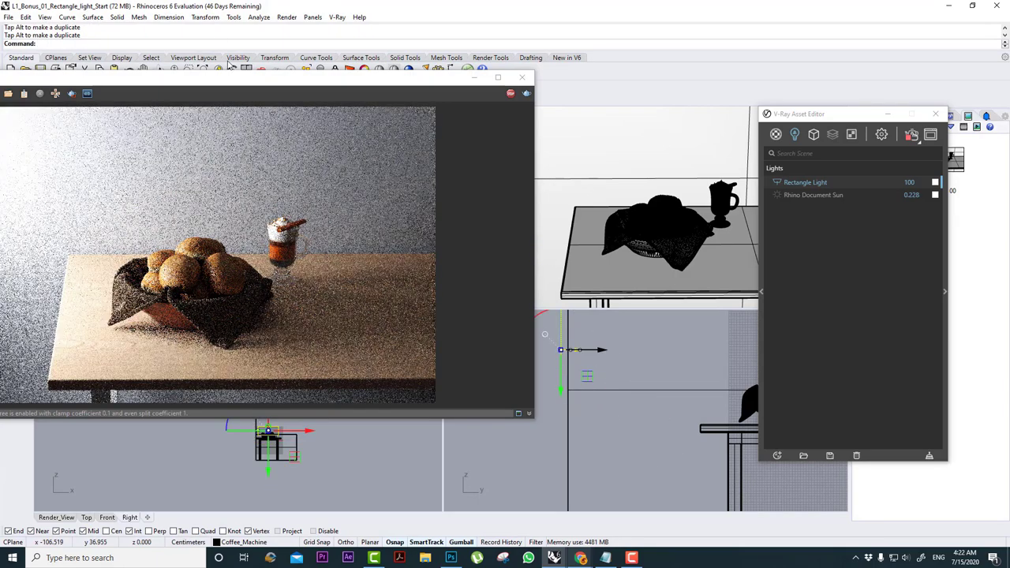
# Examine the rectangle light's effect in the interactive render from closer and rotated Render_View angles, keeping the viewport uncovered.
pyautogui.moveTo(237, 77); pyautogui.dragTo(503, 75)
pyautogui.click(556, 488)
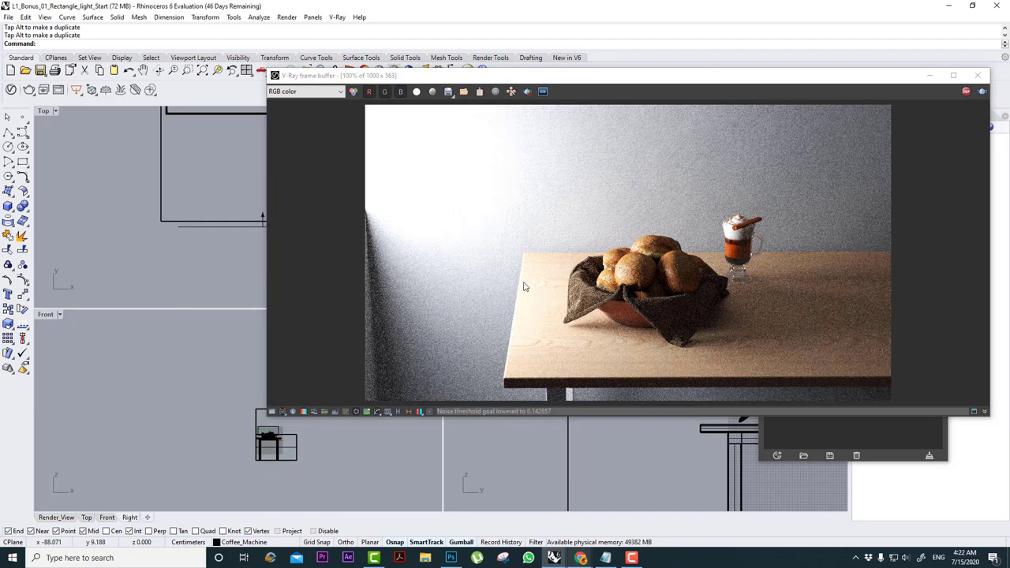
pyautogui.moveTo(675, 78); pyautogui.dragTo(353, 115)
pyautogui.moveTo(280, 119); pyautogui.dragTo(271, 183)
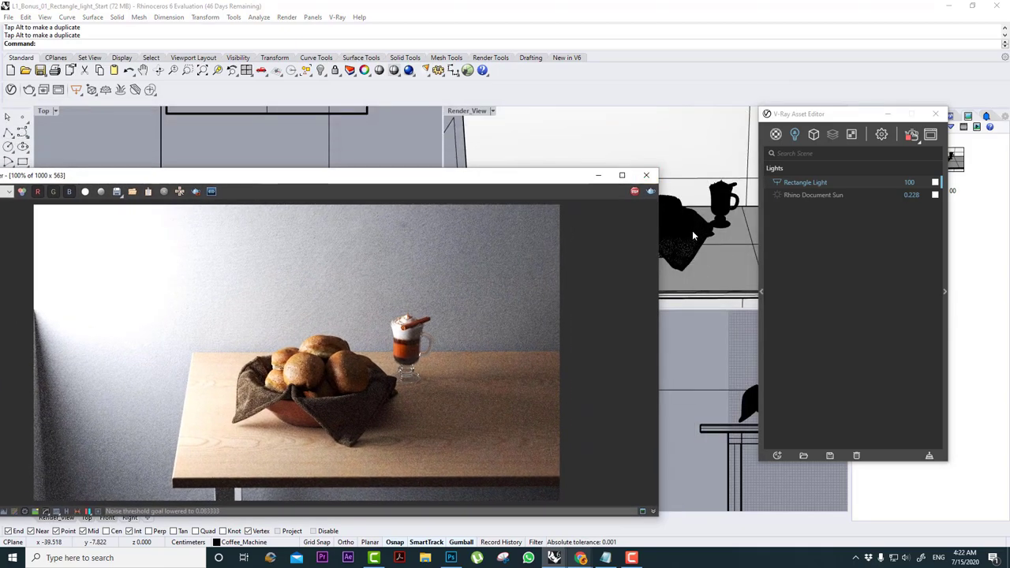
pyautogui.scroll(2, 694, 236)
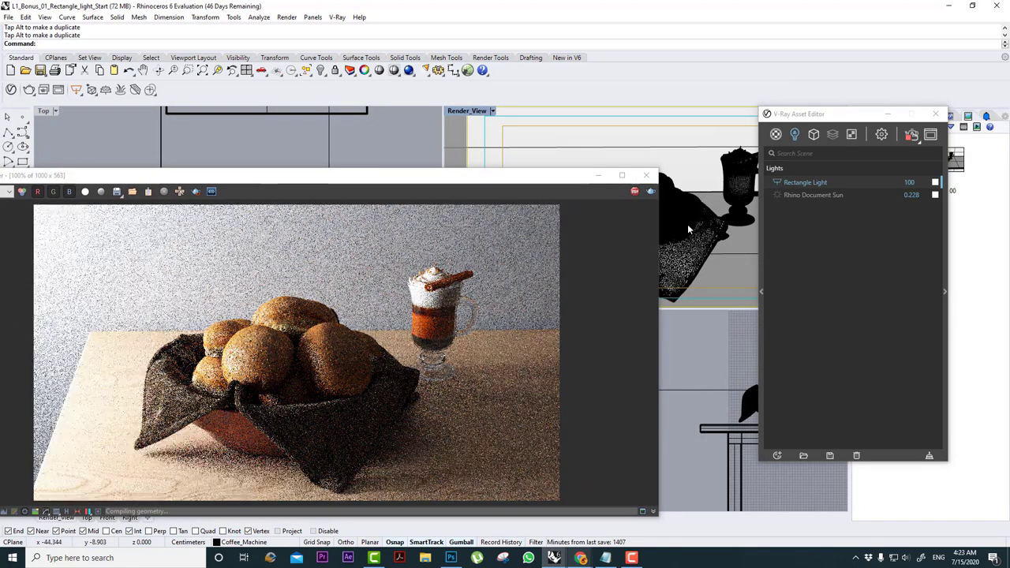
pyautogui.scroll(2, 695, 156)
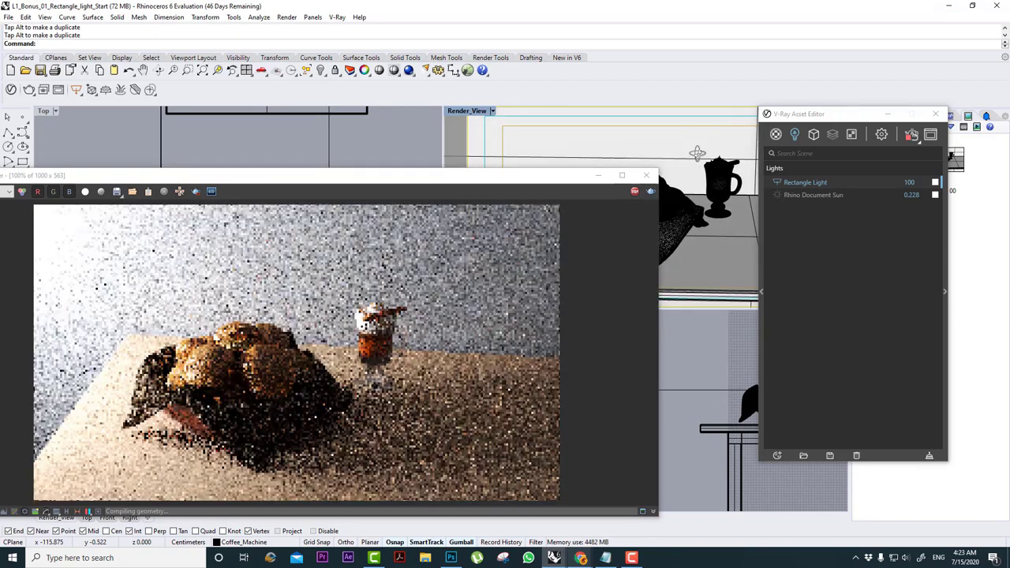
pyautogui.scroll(-1, 695, 156)
pyautogui.moveTo(190, 174); pyautogui.dragTo(216, 220)
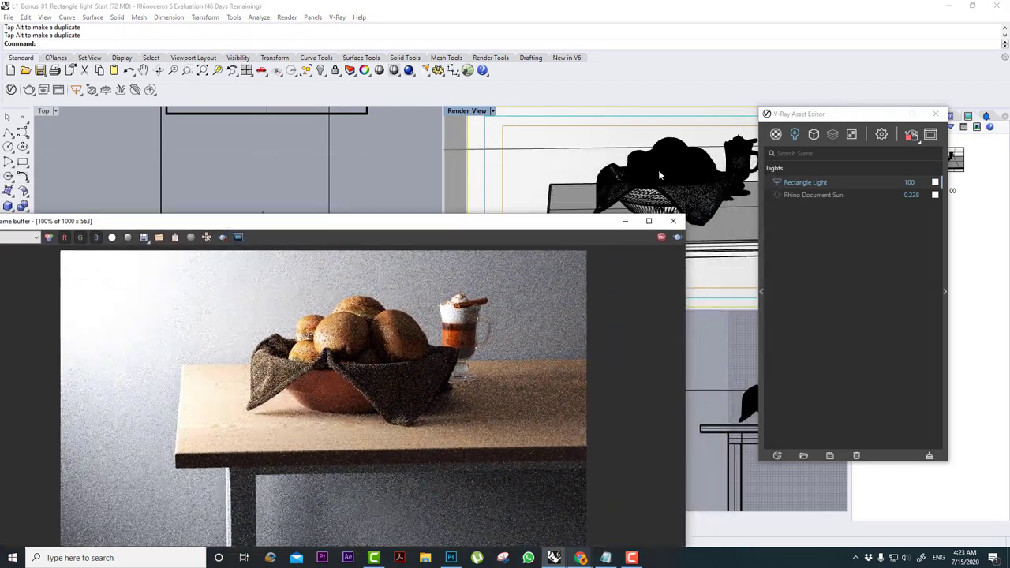
pyautogui.moveTo(815, 114); pyautogui.dragTo(843, 257)
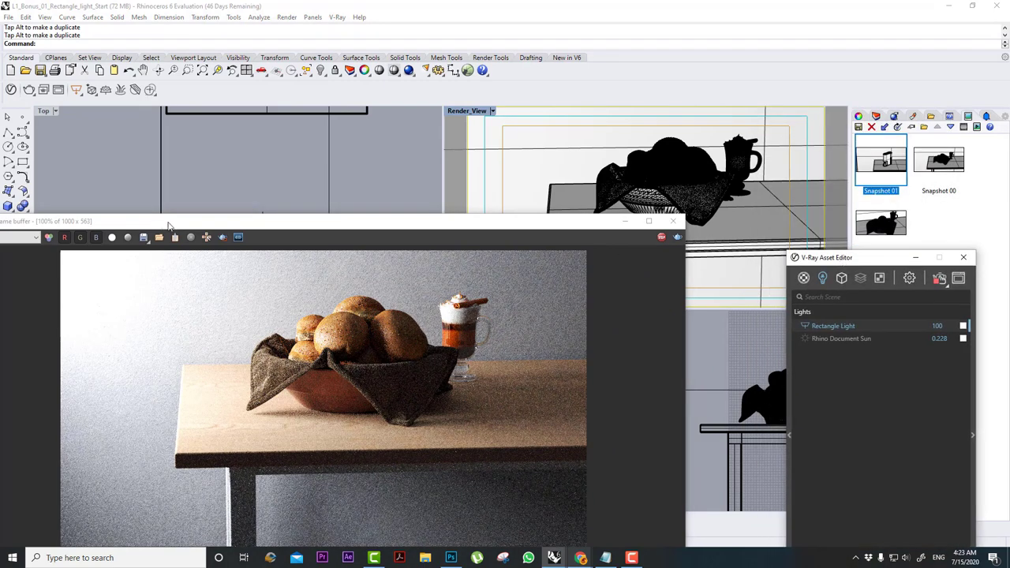
pyautogui.moveTo(162, 227); pyautogui.dragTo(214, 219)
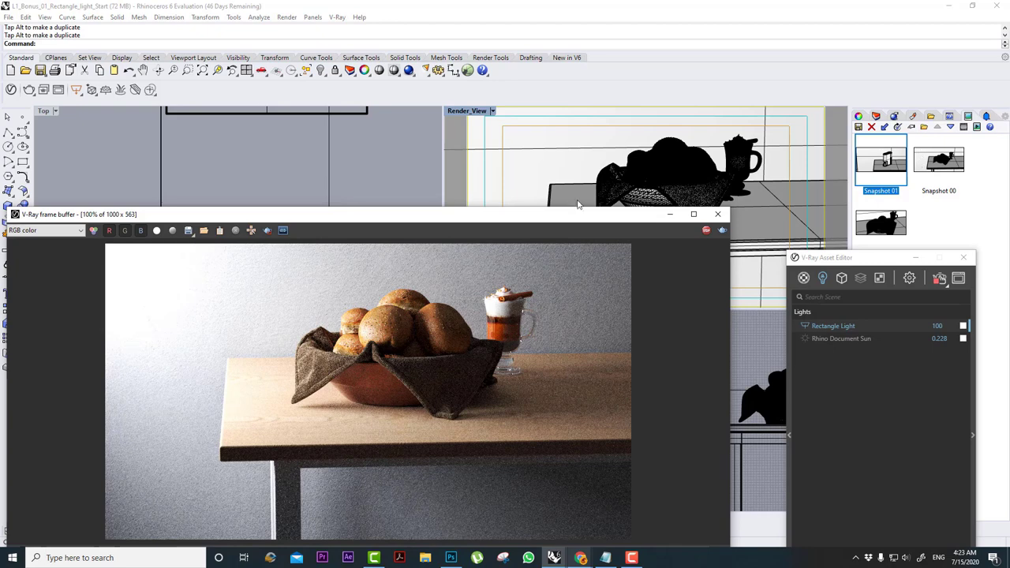
pyautogui.moveTo(580, 216); pyautogui.dragTo(467, 162)
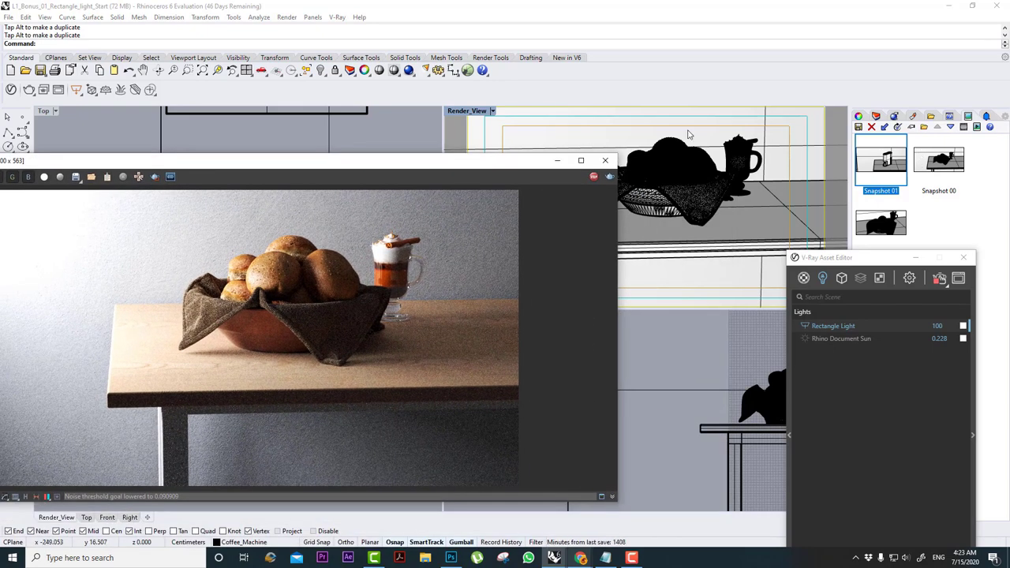
# Restore the saved views Snapshot 01 and Snapshot 02 to compare the lighting, and finish on Snapshot 00.
pyautogui.click(753, 154)
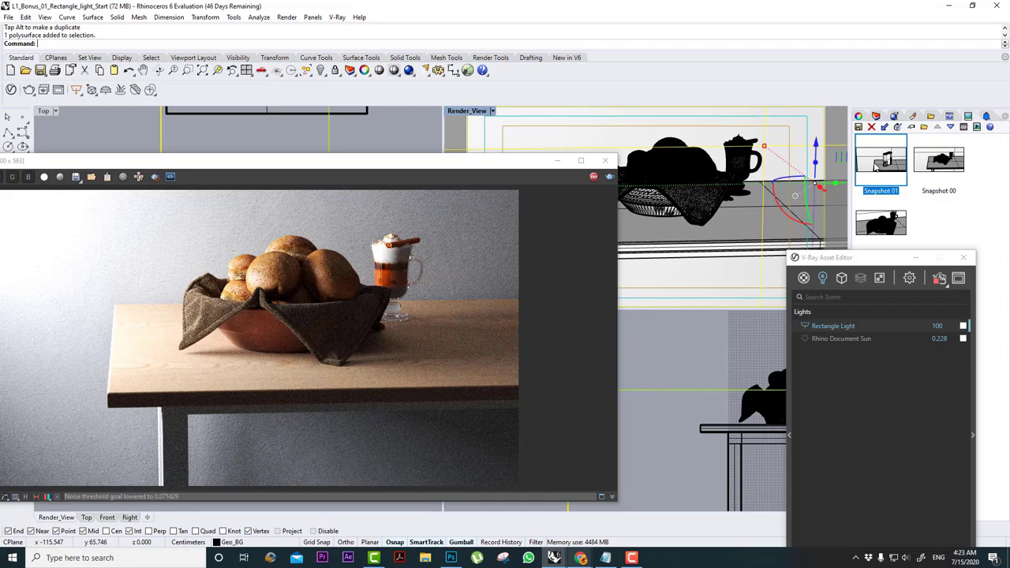
pyautogui.doubleClick(876, 164)
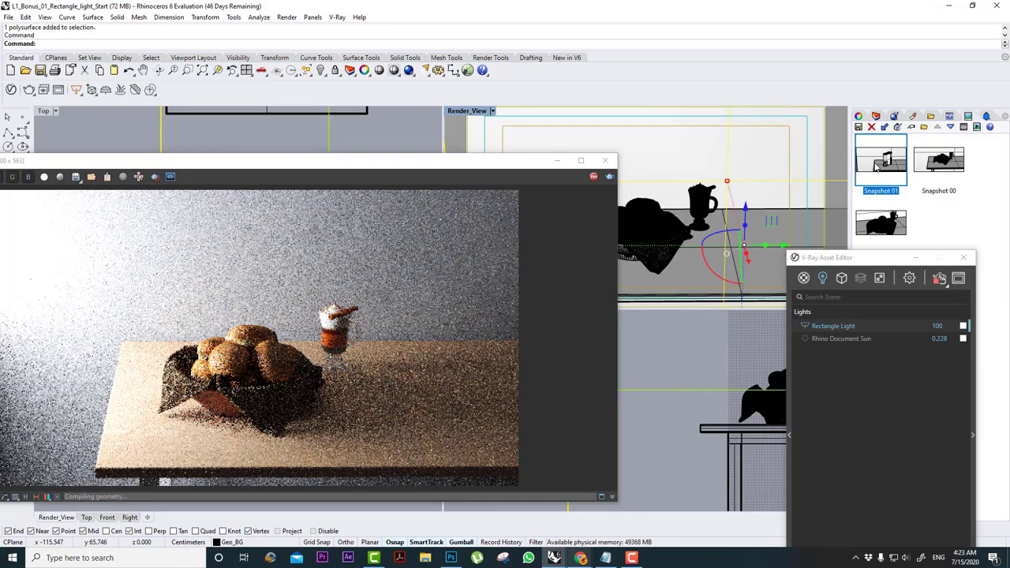
pyautogui.doubleClick(882, 224)
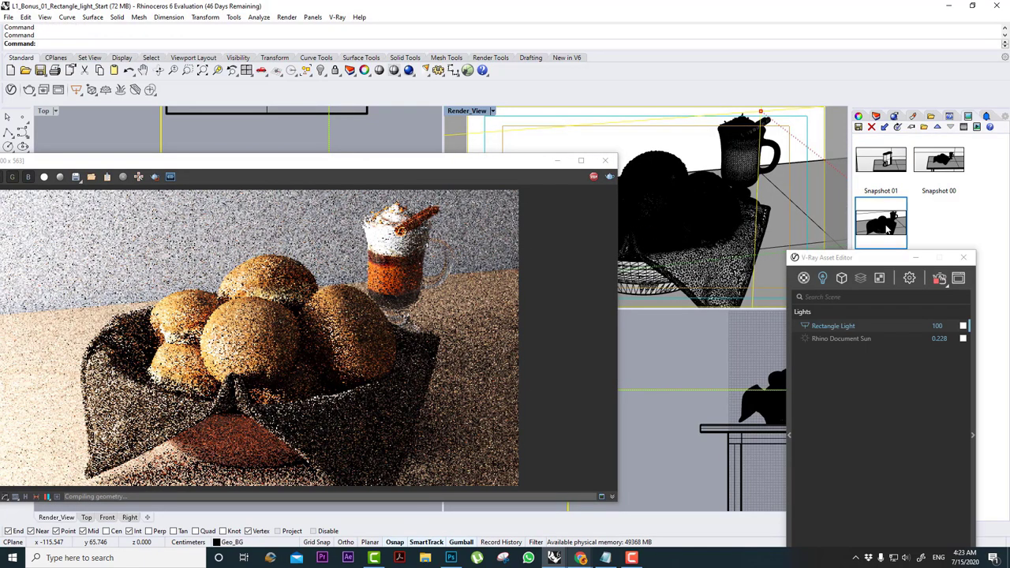
pyautogui.moveTo(435, 172); pyautogui.dragTo(641, 135)
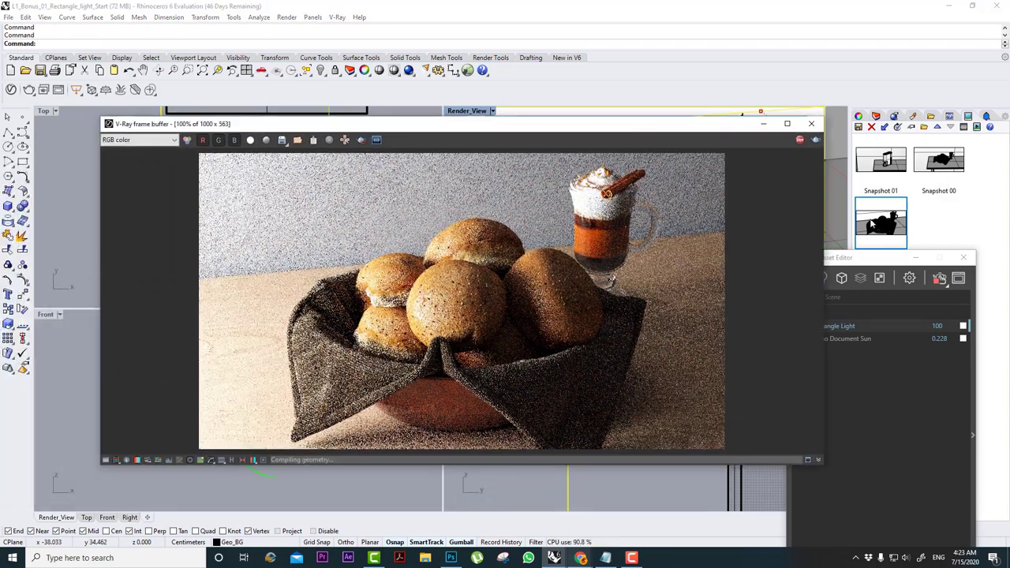
pyautogui.doubleClick(938, 162)
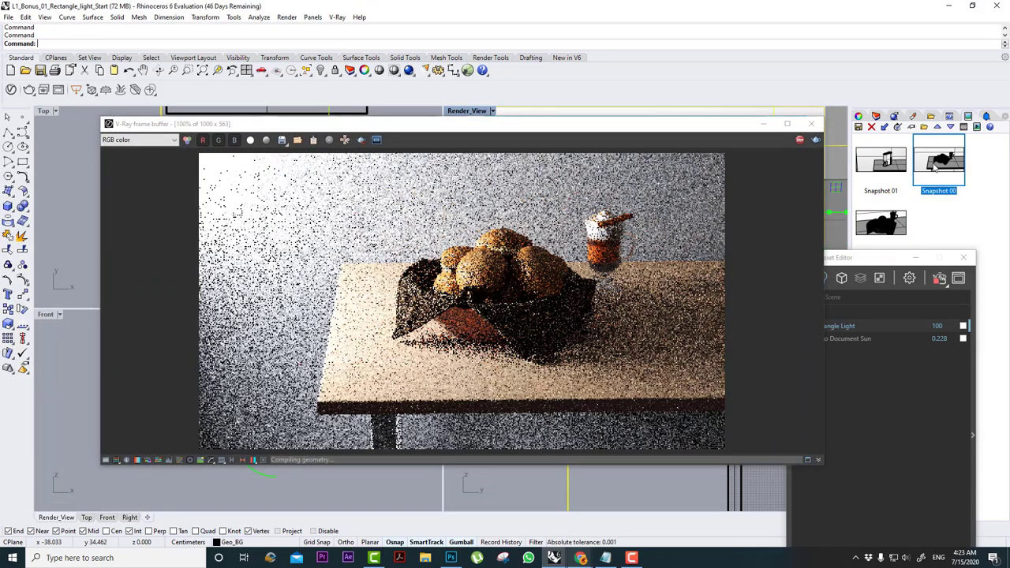
pyautogui.moveTo(440, 126); pyautogui.dragTo(538, 138)
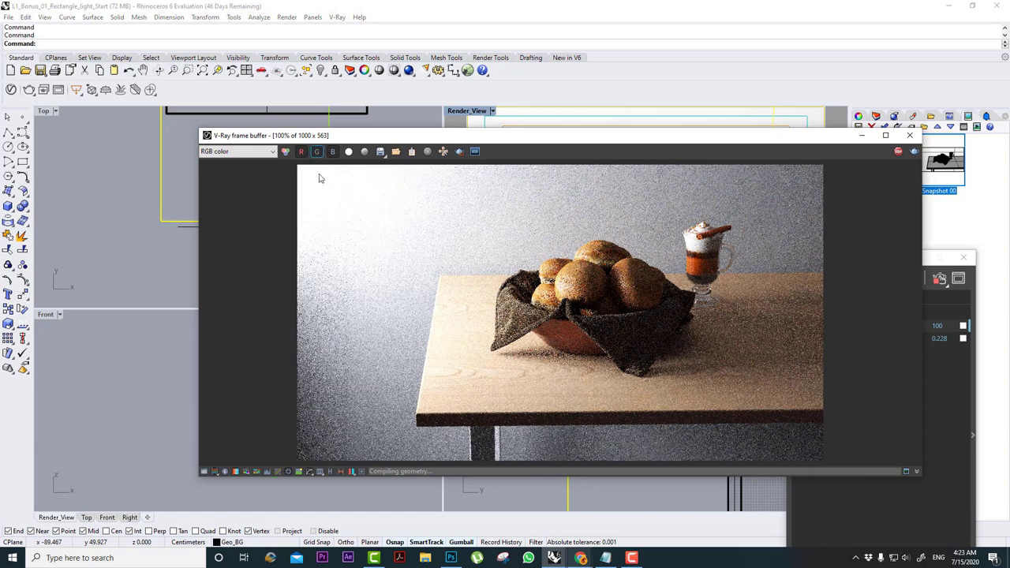
# Select the rectangle light in the Right view and move it slightly farther away from the table.
pyautogui.moveTo(557, 141); pyautogui.dragTo(158, 284)
pyautogui.scroll(-2, 592, 373)
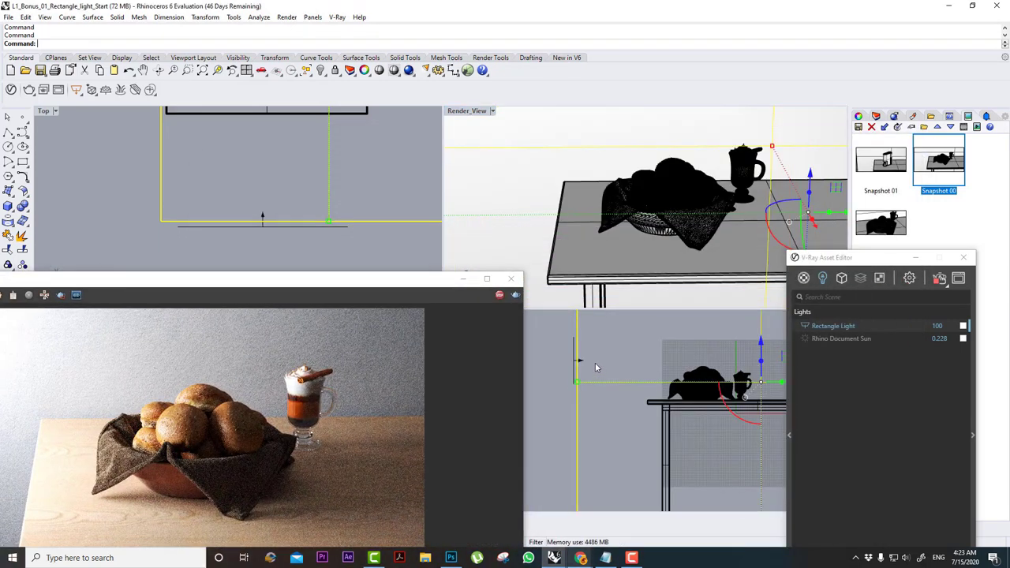
pyautogui.click(575, 360)
pyautogui.scroll(3, 640, 399)
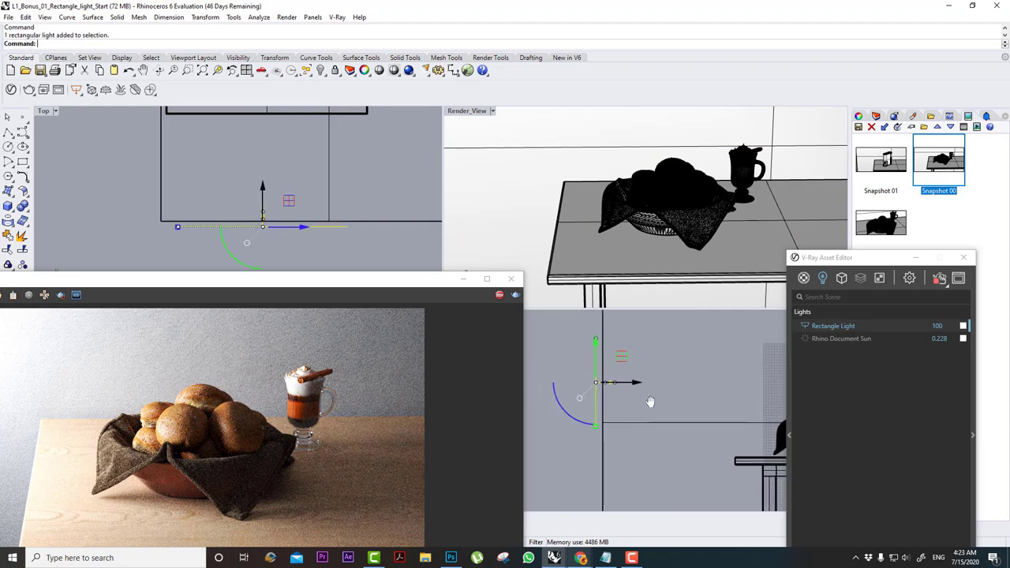
pyautogui.moveTo(654, 379); pyautogui.dragTo(631, 367)
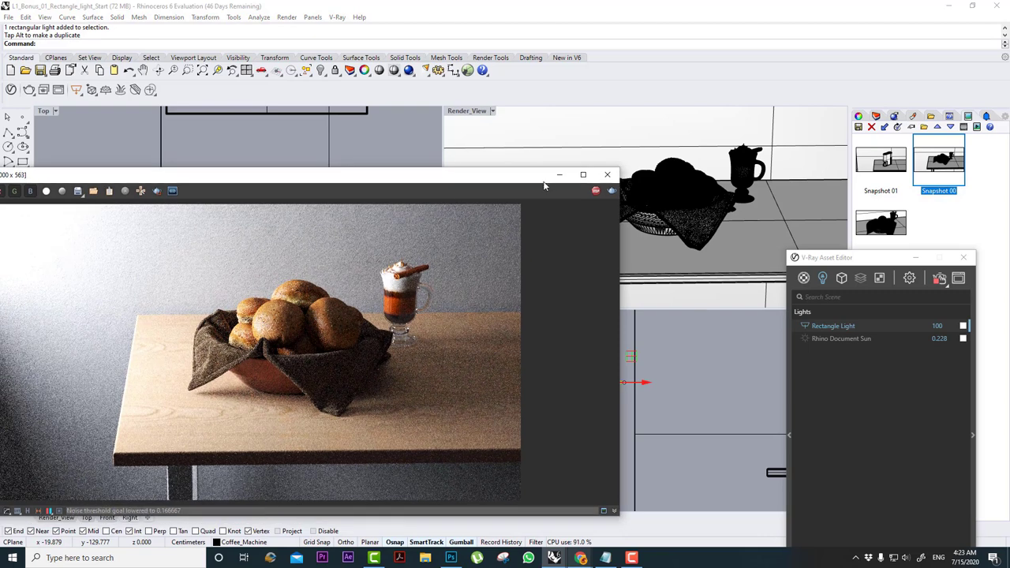
# Resize and shift the rectangle light in the Top view, and bring the V-Ray frame buffer back into view.
pyautogui.click(559, 174)
pyautogui.scroll(-3, 258, 214)
pyautogui.moveTo(251, 215); pyautogui.dragTo(345, 214)
pyautogui.moveTo(554, 558)
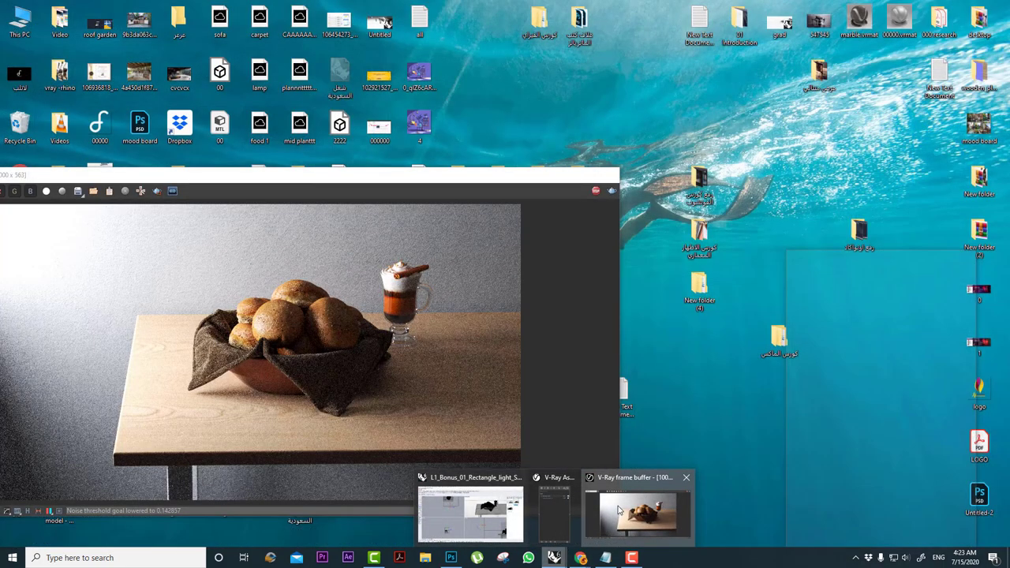
pyautogui.click(623, 512)
pyautogui.moveTo(374, 178); pyautogui.dragTo(437, 119)
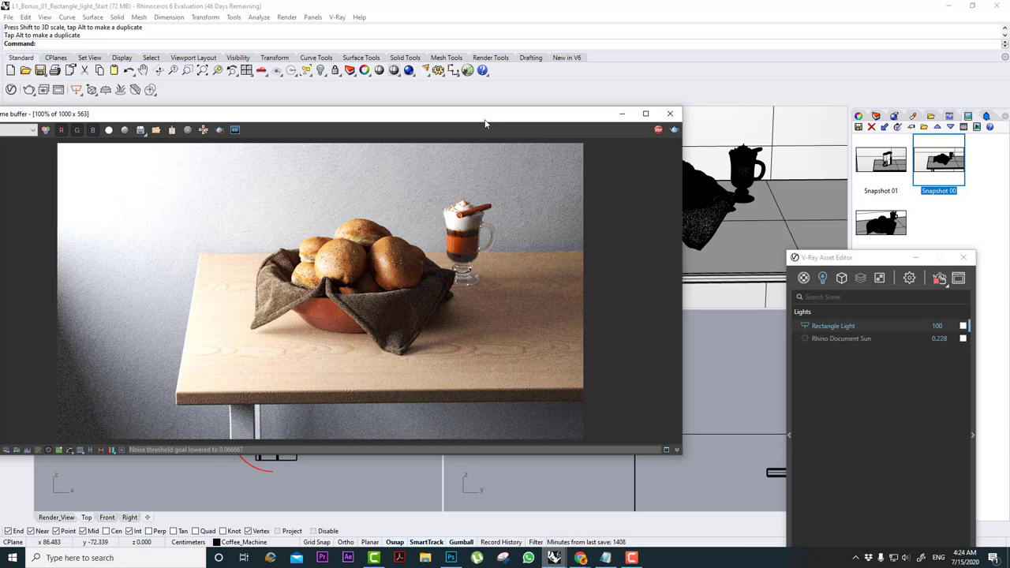
# Narrow the V-Ray frame buffer window around the bread basket and drink, and place it side by side with the Asset Editor.
pyautogui.scroll(-2, 549, 241)
pyautogui.moveTo(447, 115); pyautogui.dragTo(367, 105)
pyautogui.scroll(-2, 330, 371)
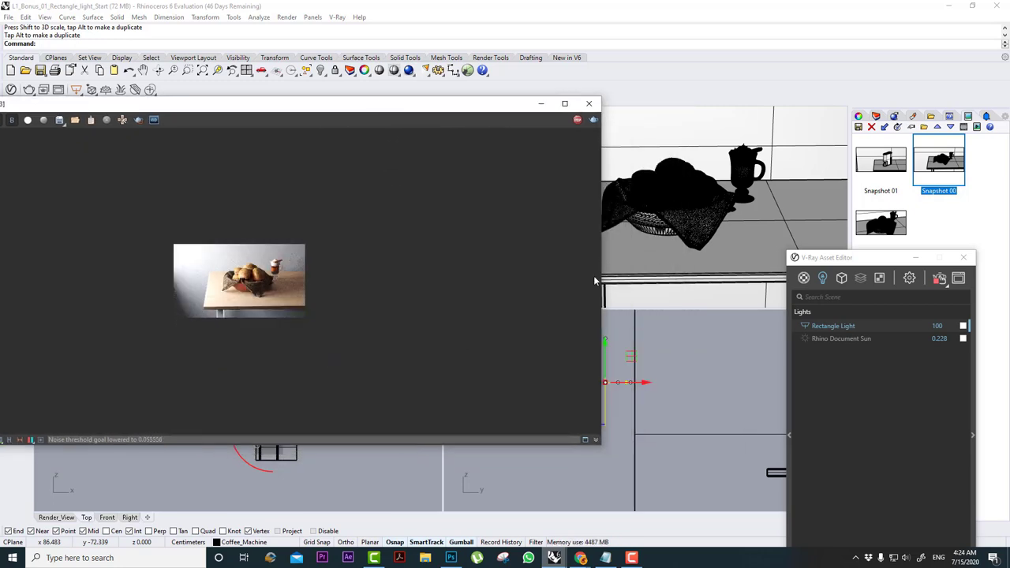
pyautogui.moveTo(601, 273); pyautogui.dragTo(216, 268)
pyautogui.scroll(2, 84, 287)
pyautogui.scroll(-1, 90, 286)
pyautogui.scroll(1, 90, 286)
pyautogui.scroll(-1, 89, 284)
pyautogui.scroll(2, 89, 284)
pyautogui.moveTo(95, 103); pyautogui.dragTo(321, 107)
pyautogui.moveTo(858, 263); pyautogui.dragTo(628, 105)
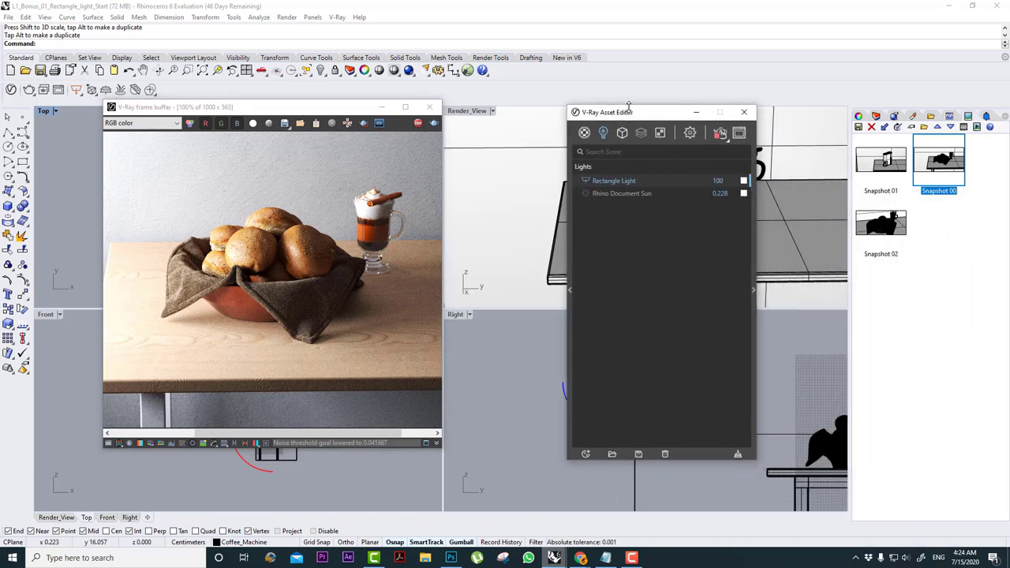
# Open the Rectangle Light's parameters from the Asset Editor's light list and place the expanded editor beside the frame buffer.
pyautogui.click(694, 132)
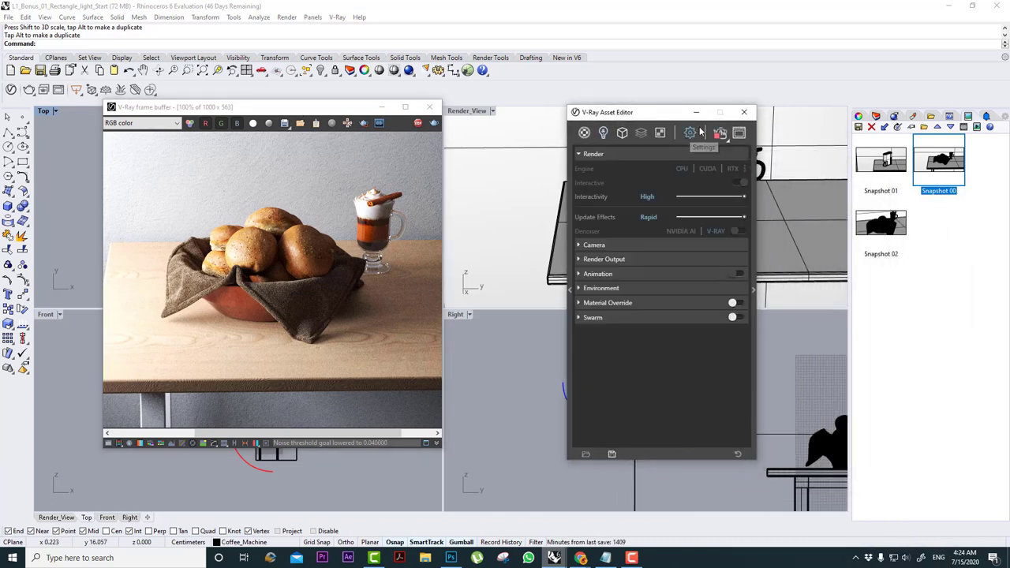
pyautogui.click(603, 132)
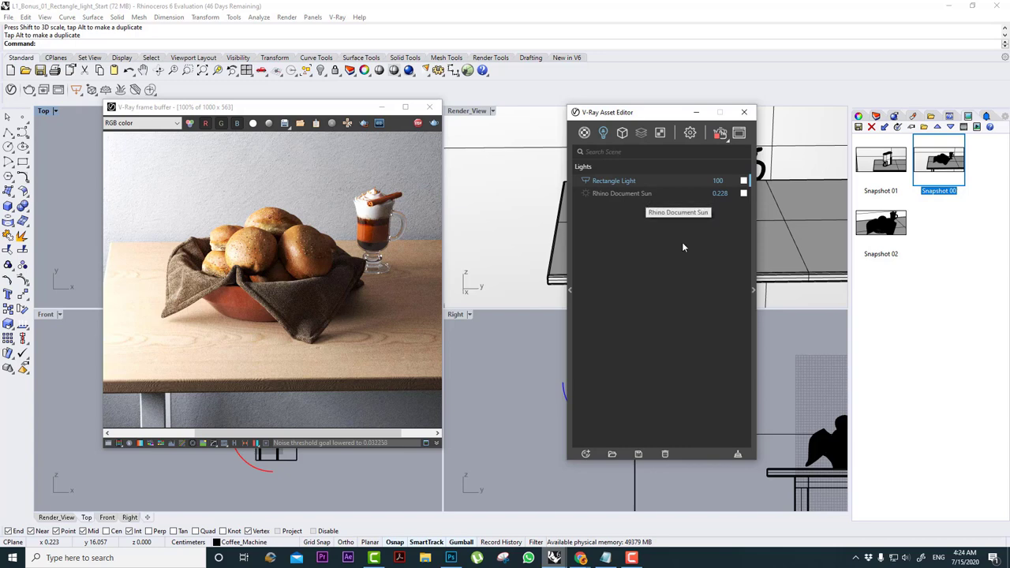
pyautogui.click(754, 292)
pyautogui.moveTo(680, 111); pyautogui.dragTo(537, 107)
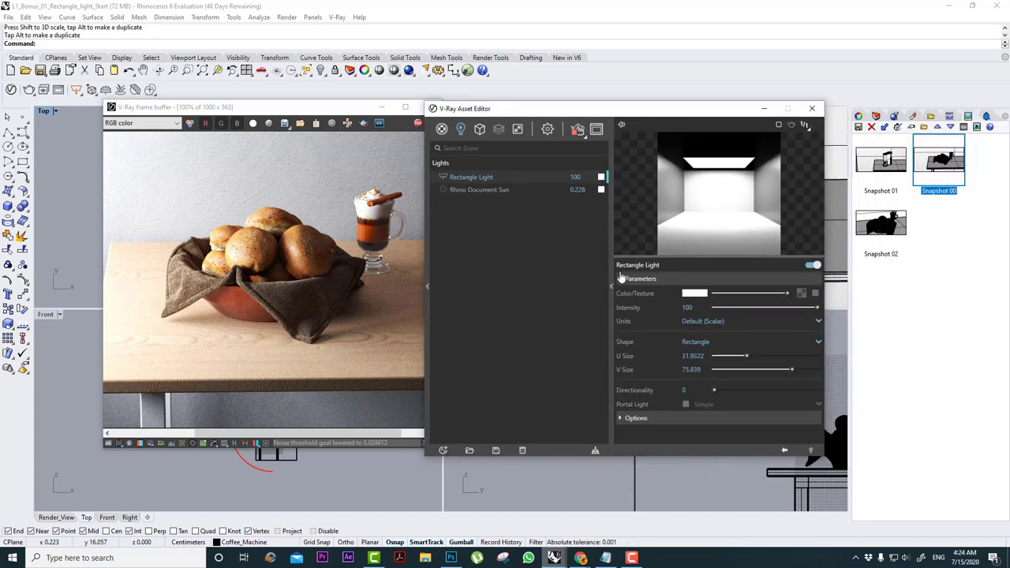
pyautogui.moveTo(598, 116); pyautogui.dragTo(640, 113)
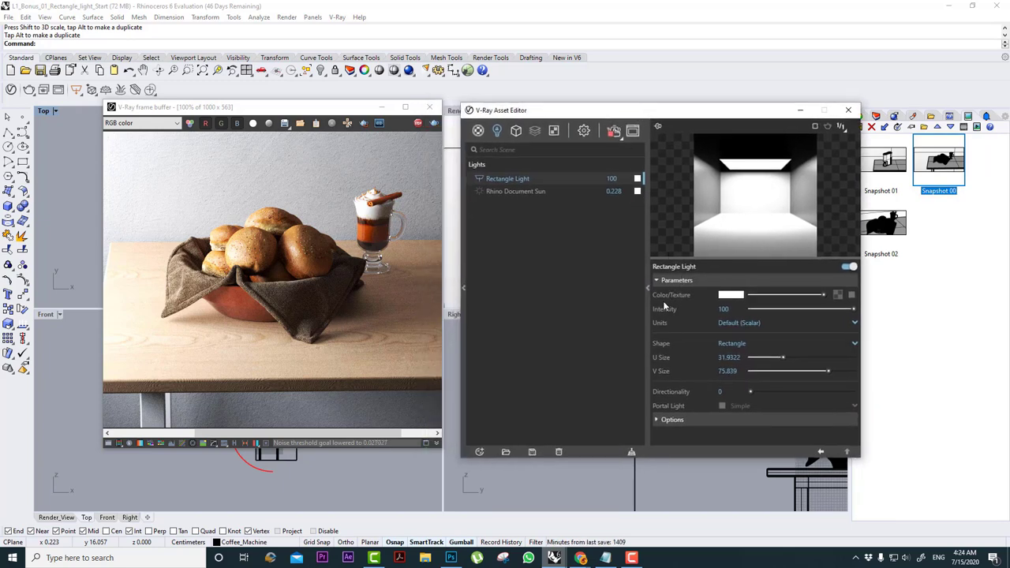
# Set the Rectangle Light's color to a pale pink of R 0.835, G 0.665, B 0.665 and view the whole render.
pyautogui.click(725, 295)
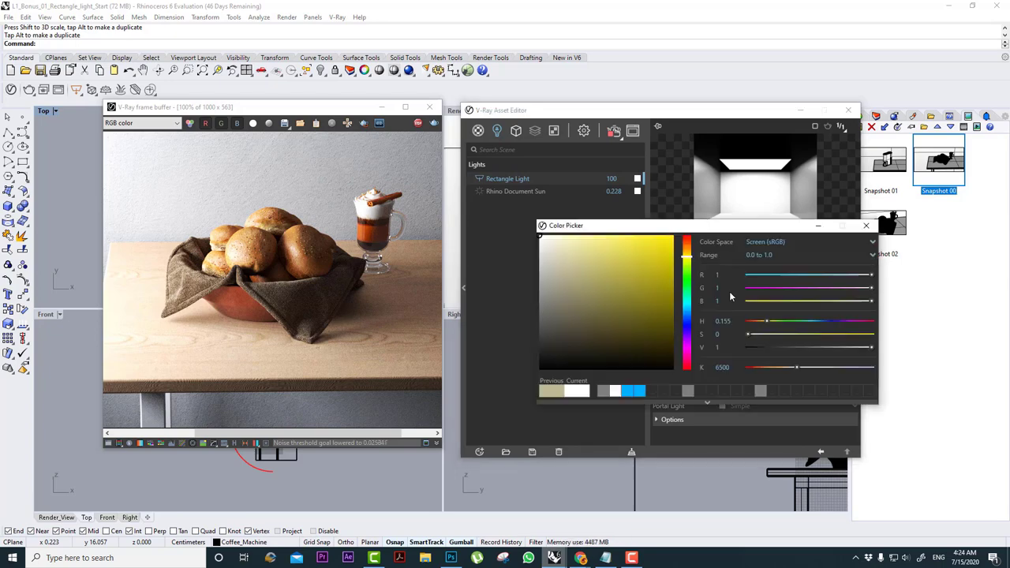
pyautogui.click(566, 251)
pyautogui.click(567, 259)
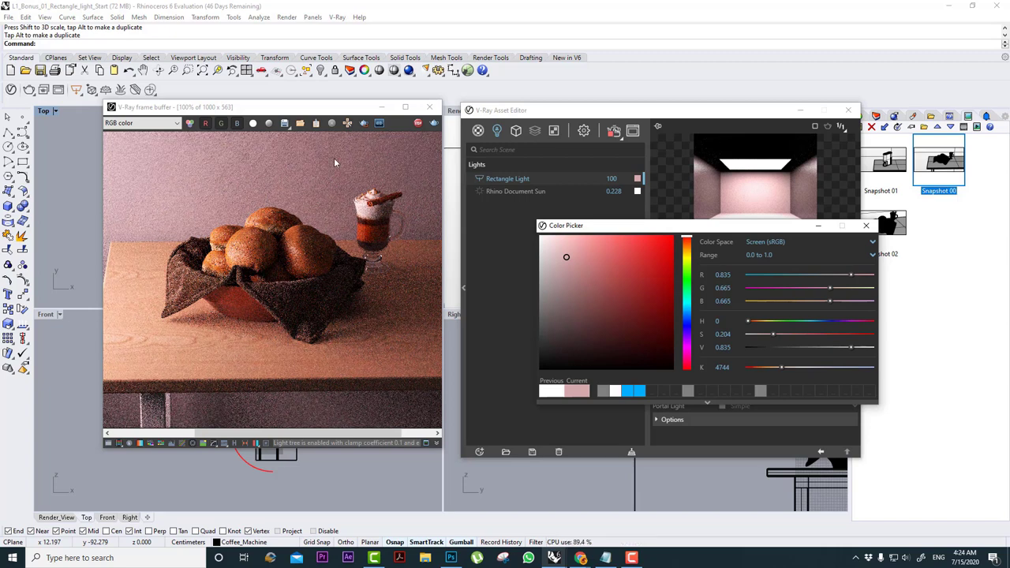
pyautogui.scroll(-1, 247, 283)
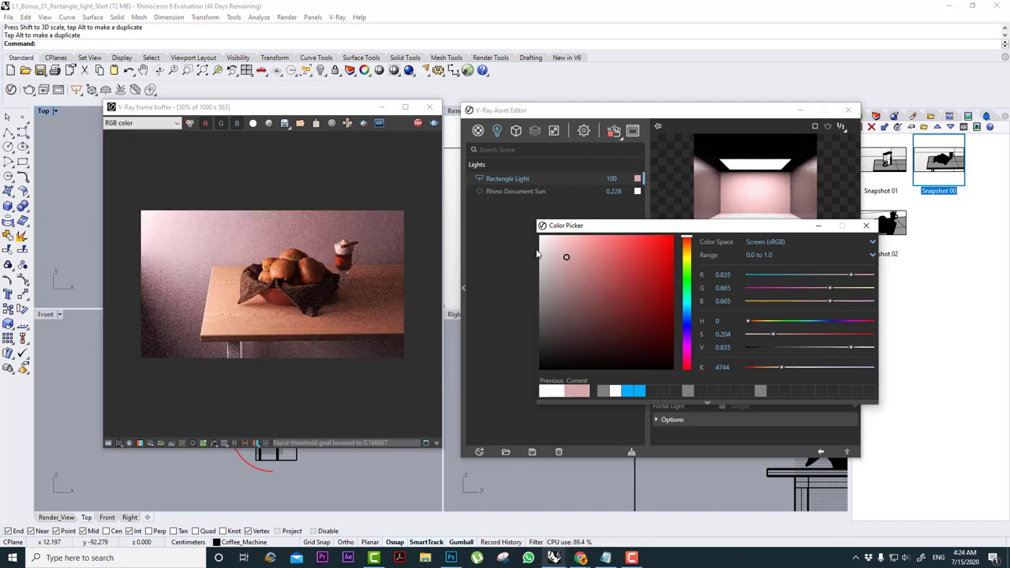
# Try a lavender tint on the Rectangle Light, and set its color back to pure white with R, G and B at 1.
pyautogui.moveTo(686, 251); pyautogui.dragTo(690, 335)
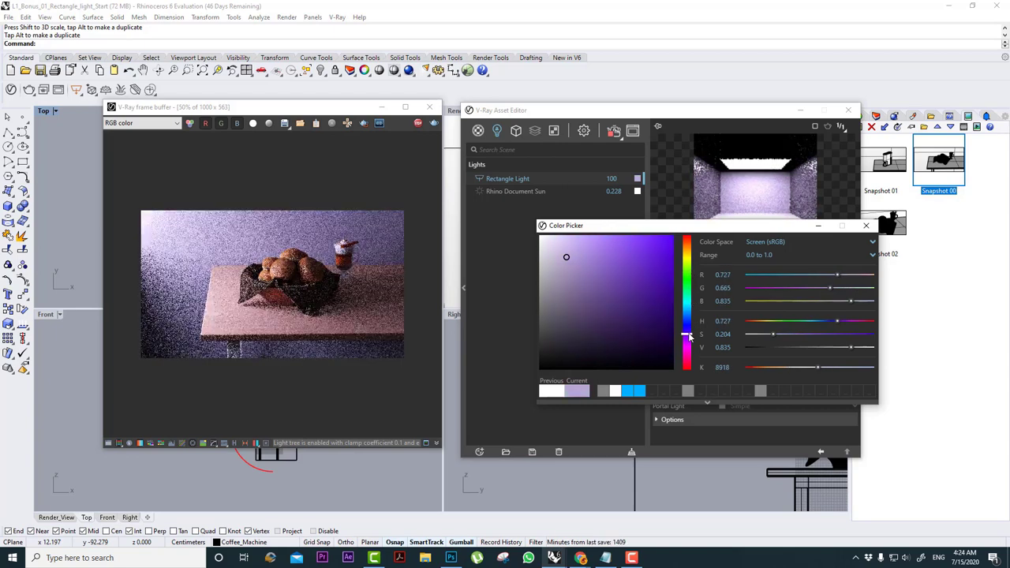
pyautogui.click(866, 226)
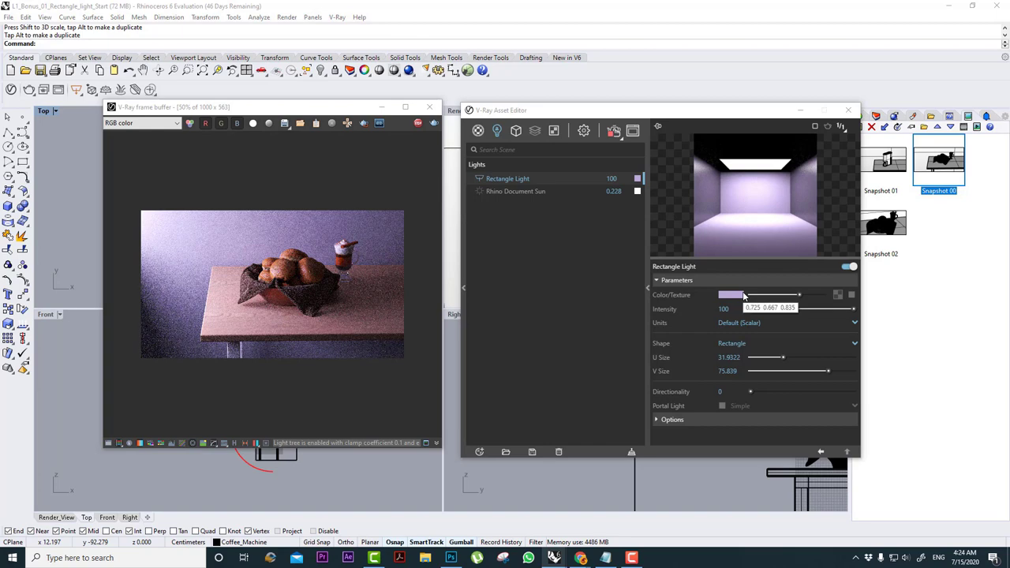
pyautogui.click(742, 297)
pyautogui.click(540, 238)
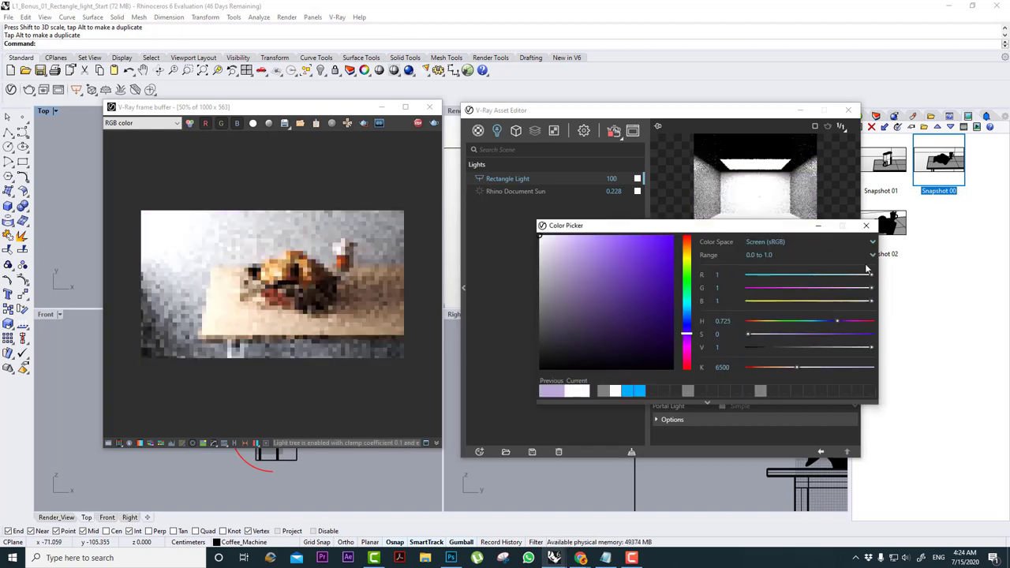
pyautogui.click(866, 227)
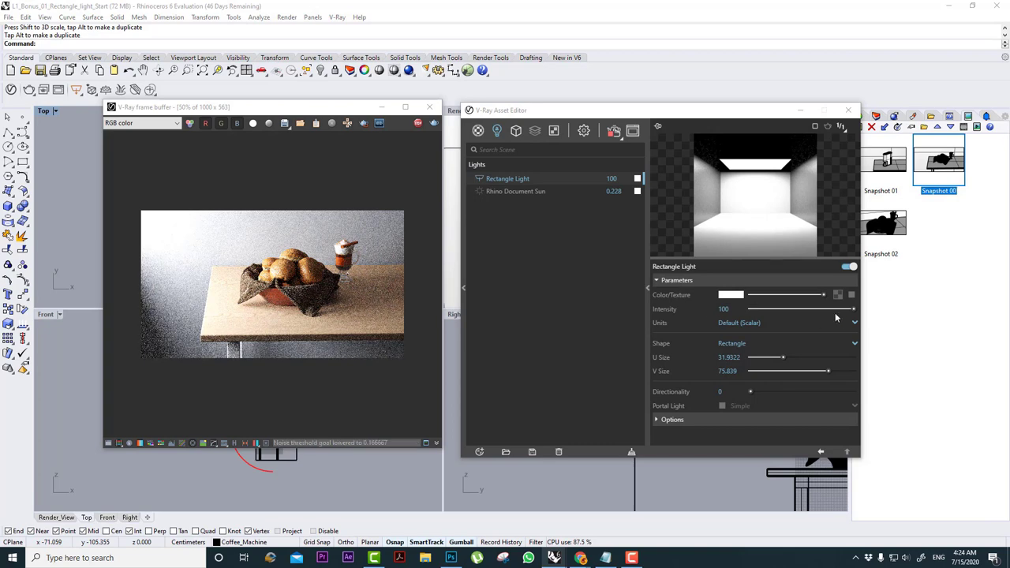
# Compare the Rectangle Light's effect at intensities of 11.2, 42.4, 0 and 100 in the interactive render.
pyautogui.moveTo(853, 311); pyautogui.dragTo(778, 296)
pyautogui.moveTo(838, 308); pyautogui.dragTo(764, 309)
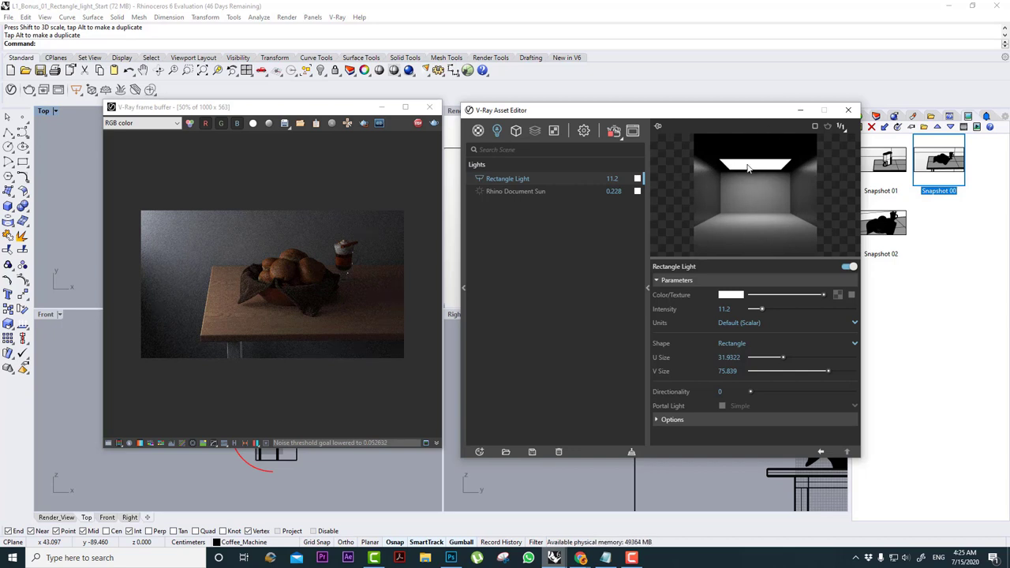
pyautogui.click(783, 308)
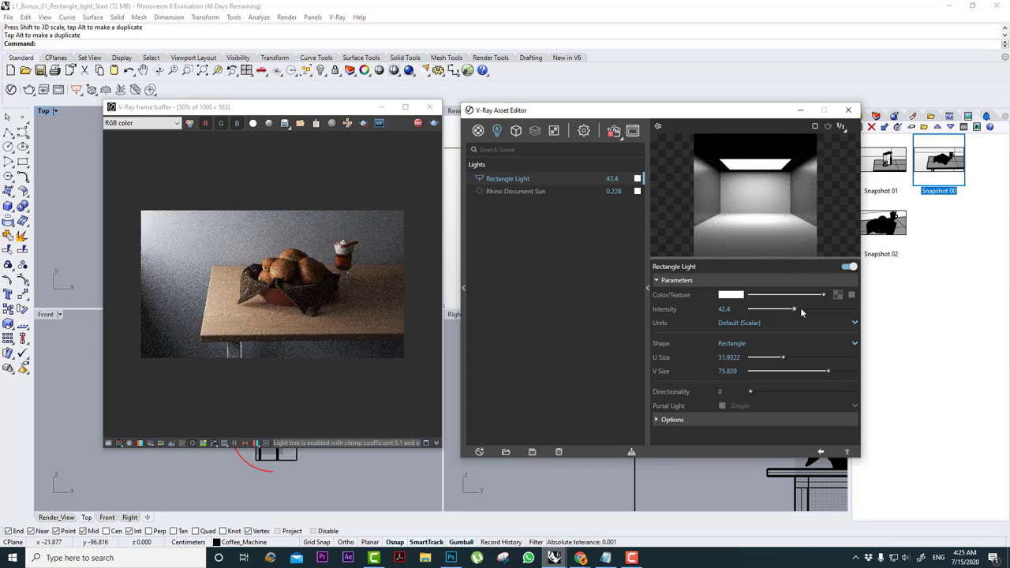
pyautogui.moveTo(789, 308); pyautogui.dragTo(857, 309)
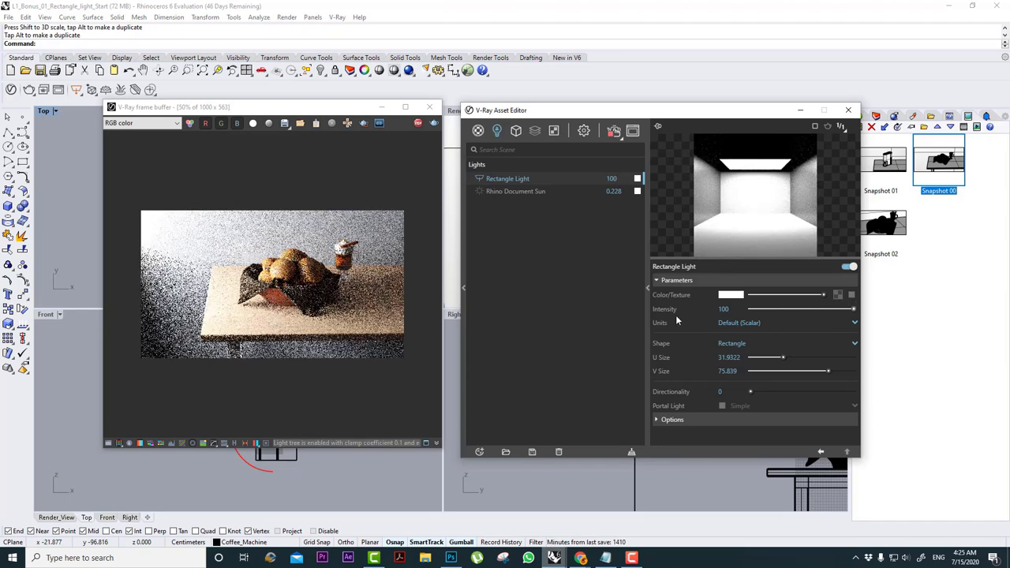
pyautogui.moveTo(854, 308); pyautogui.dragTo(629, 310)
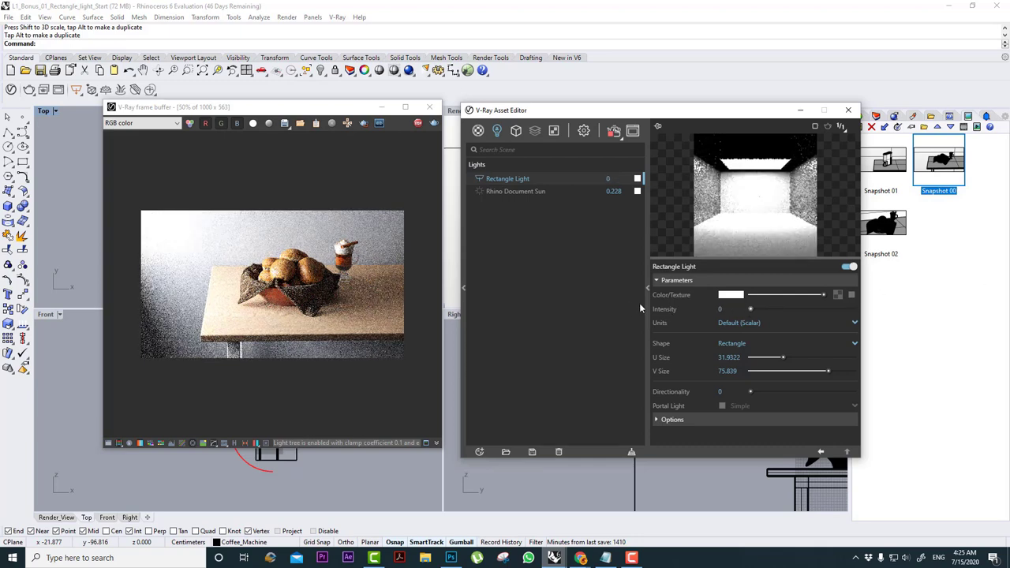
pyautogui.moveTo(750, 308); pyautogui.dragTo(857, 309)
# Set the Rectangle Light's intensity to 800, reduce it to 188, and inspect the bread basket in the render.
pyautogui.doubleClick(724, 309)
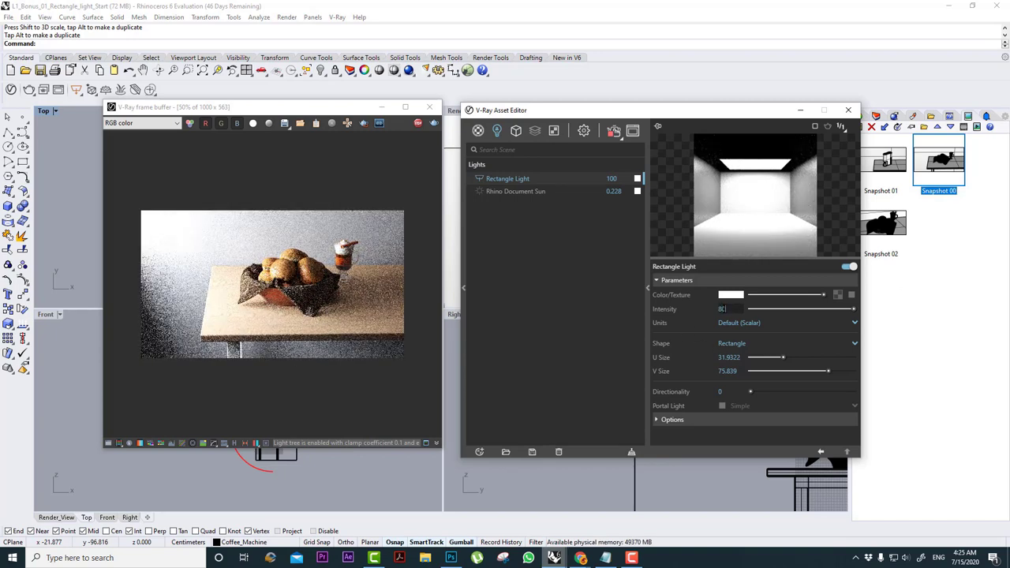
pyautogui.press('Return')
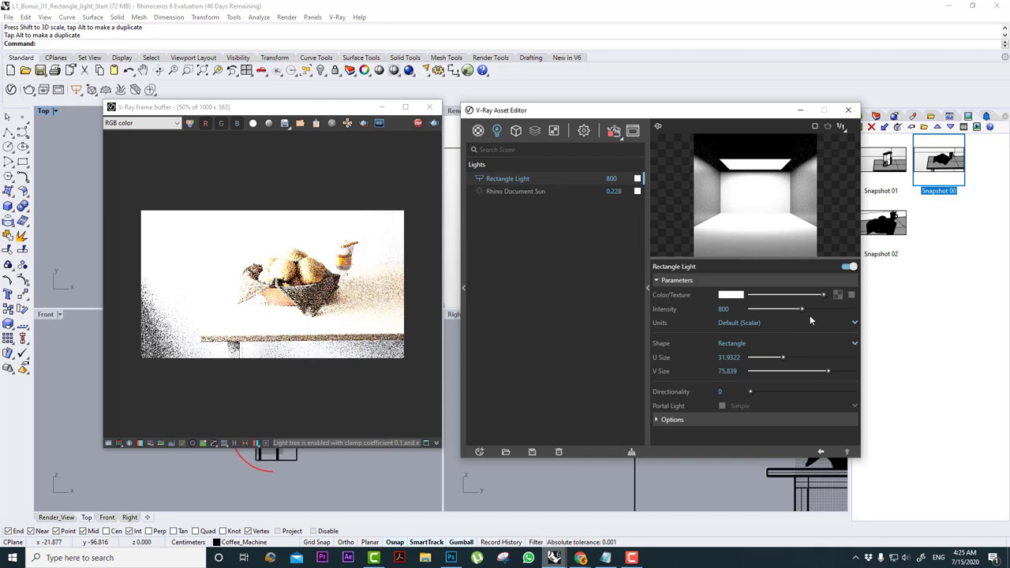
pyautogui.moveTo(803, 309); pyautogui.dragTo(764, 314)
pyautogui.scroll(2, 280, 286)
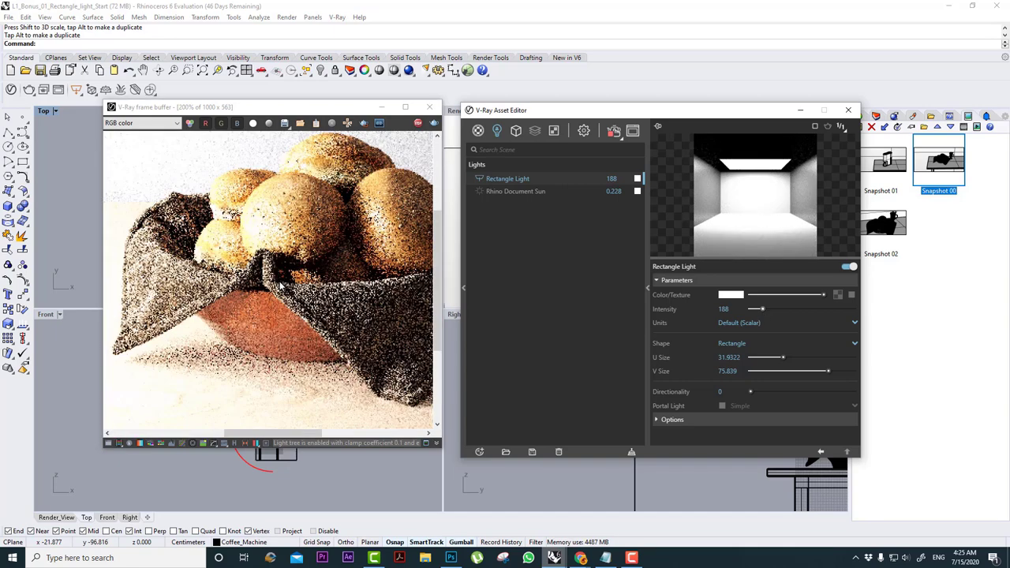
pyautogui.scroll(-1, 278, 285)
# Set the Rectangle Light's intensity to 70 and inspect the bread basket and table in the frame buffer.
pyautogui.click(725, 308)
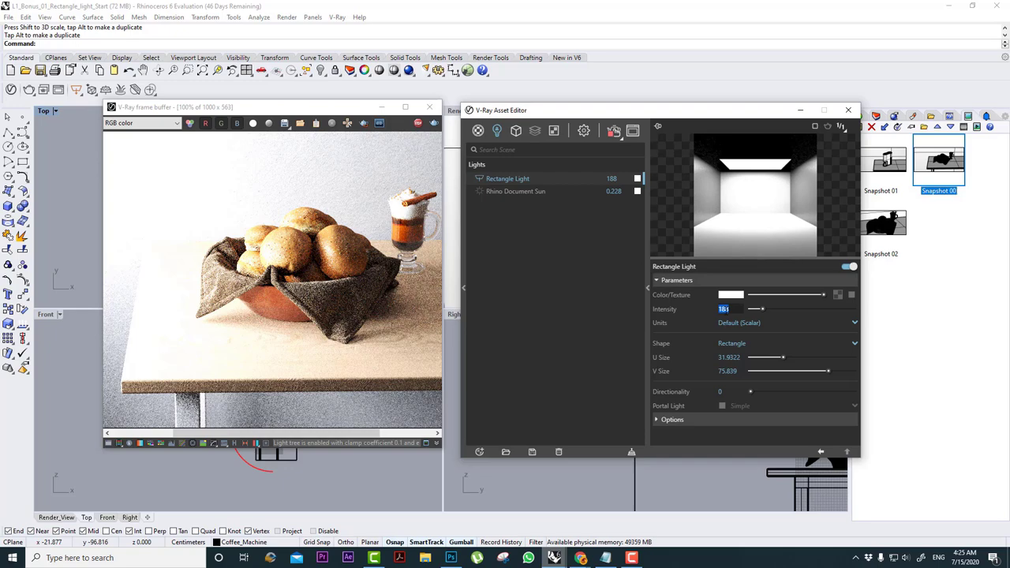
pyautogui.press('Return')
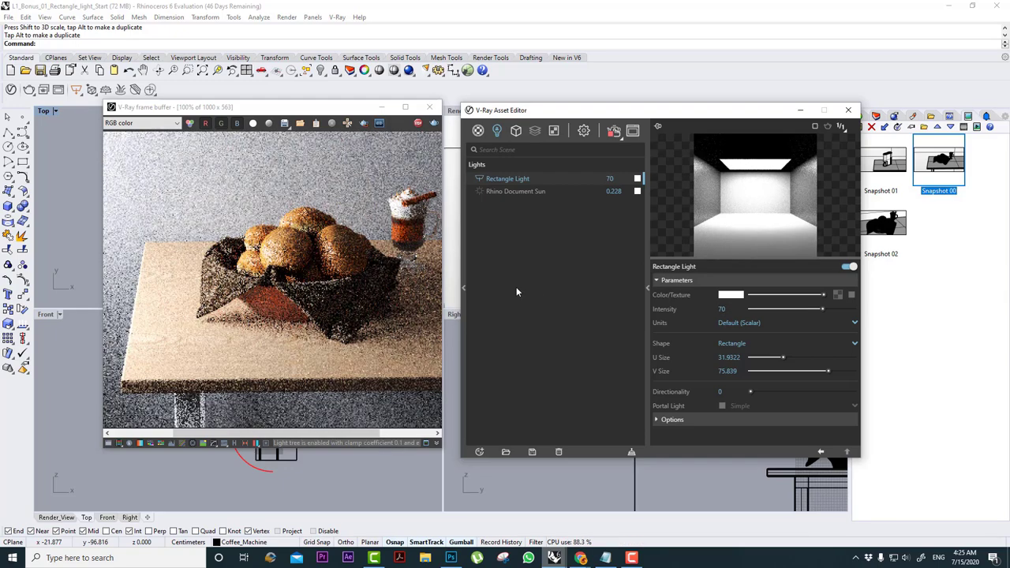
pyautogui.scroll(-1, 341, 278)
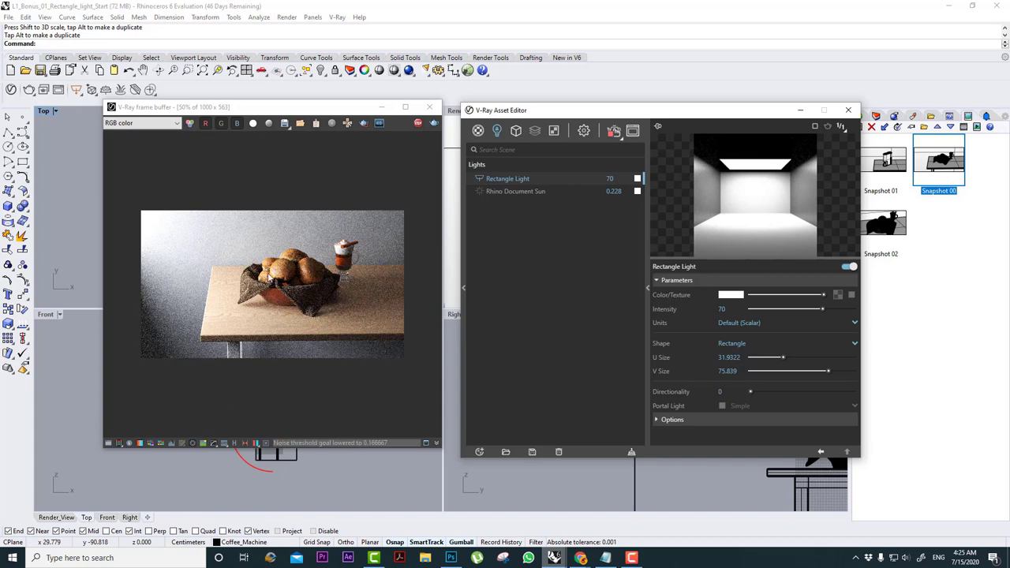
pyautogui.scroll(2, 271, 277)
pyautogui.scroll(-1, 301, 277)
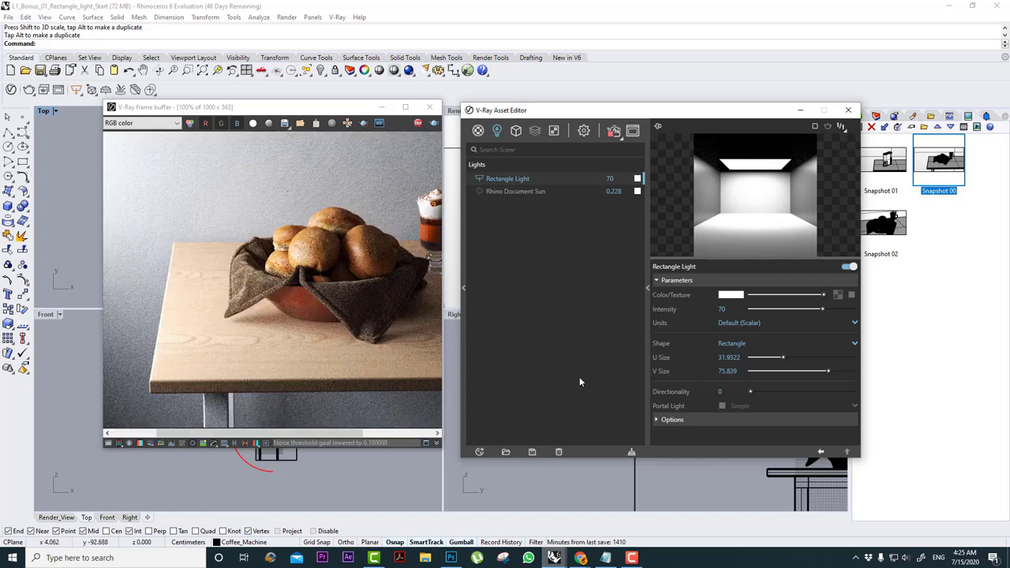
# Change the Rectangle Light's shape to Disc and view the whole render in the frame buffer.
pyautogui.click(742, 345)
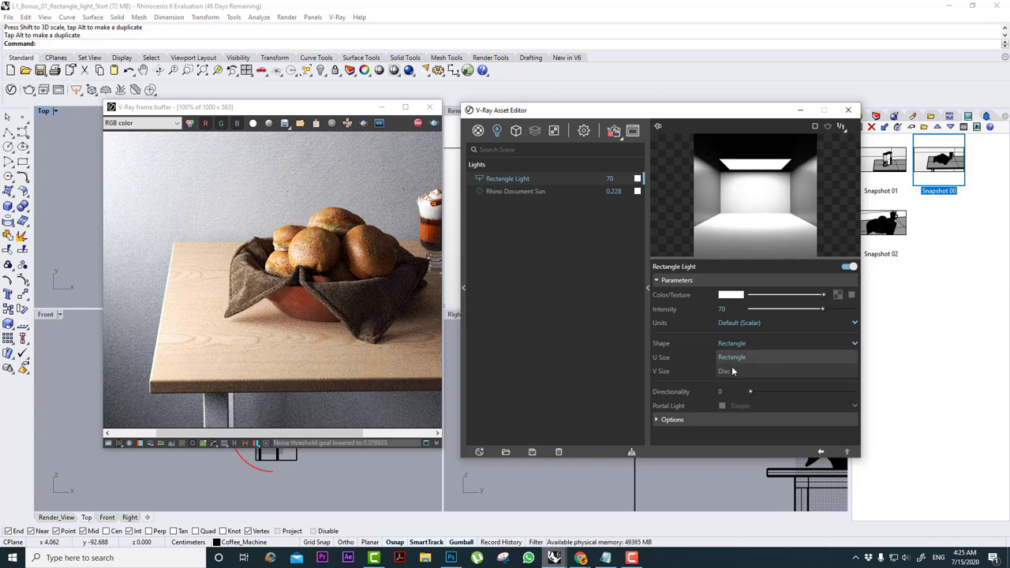
pyautogui.click(732, 371)
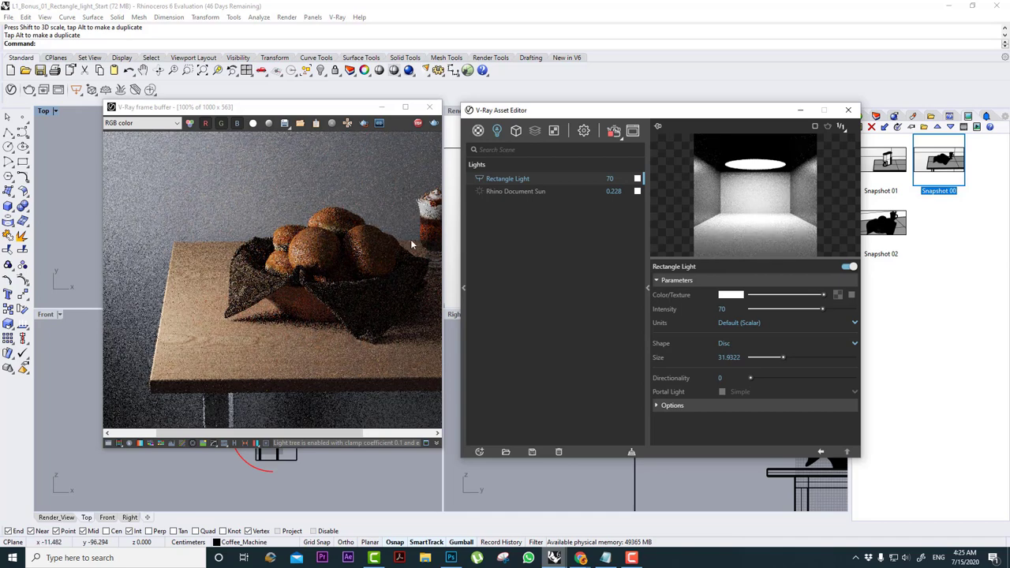
pyautogui.scroll(-3, 277, 269)
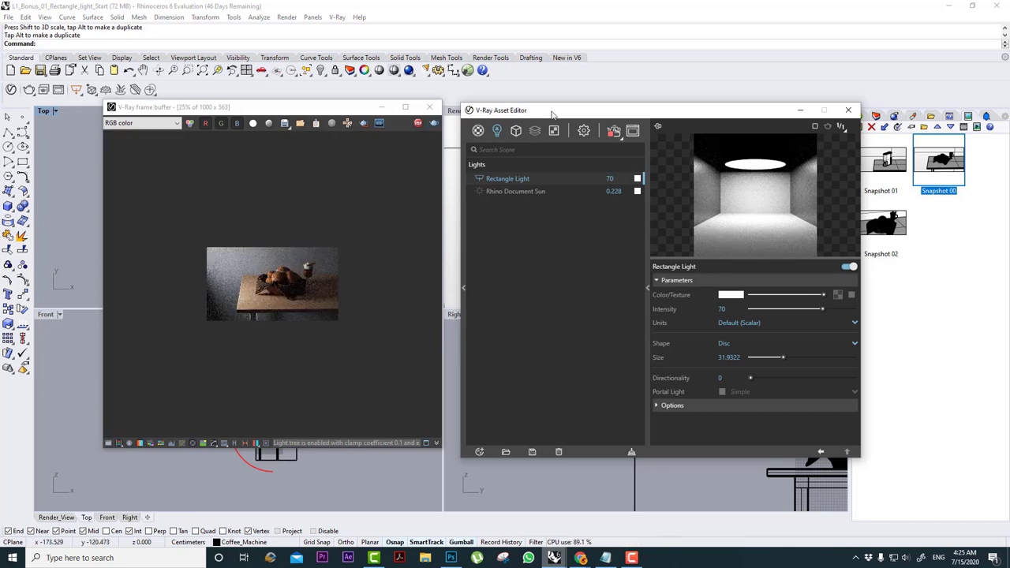
# Minimize the Asset Editor, and maximize and orbit the Render_View viewport until the disc light and table both show in the render.
pyautogui.click(800, 110)
pyautogui.doubleClick(450, 112)
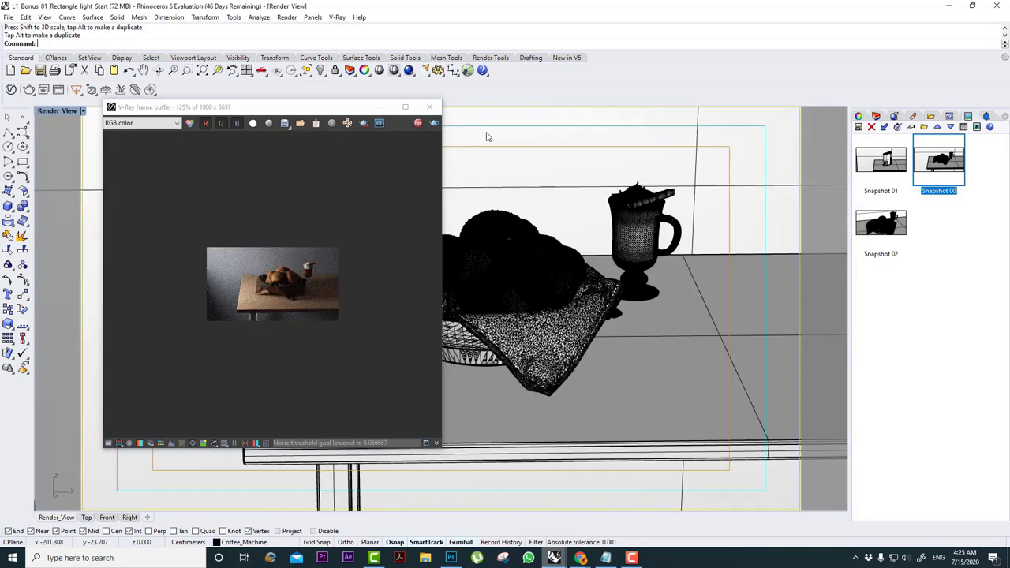
pyautogui.scroll(-5, 616, 256)
pyautogui.moveTo(615, 257); pyautogui.dragTo(505, 260, button='right')
pyautogui.scroll(2, 292, 271)
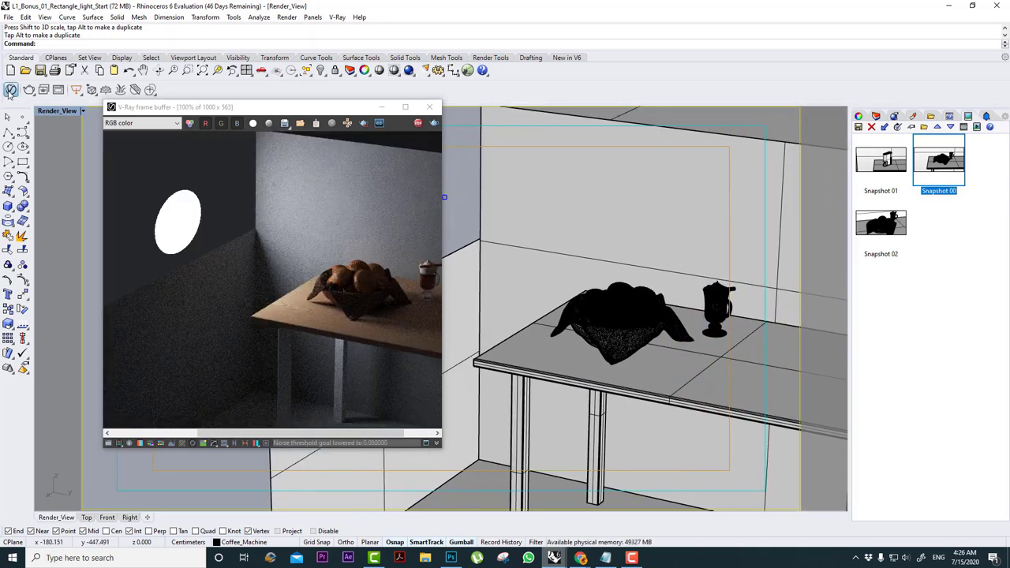
# Reopen the Asset Editor and compare the light's Rectangle shape with Disc in the render, ending on Disc.
pyautogui.click(11, 89)
pyautogui.click(726, 345)
pyautogui.click(730, 354)
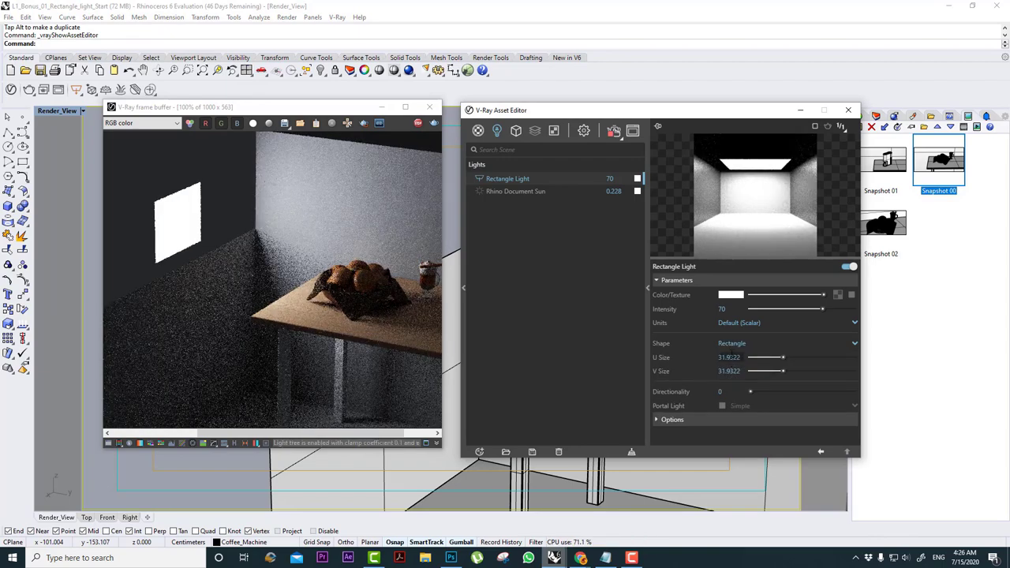
pyautogui.click(732, 345)
pyautogui.click(733, 369)
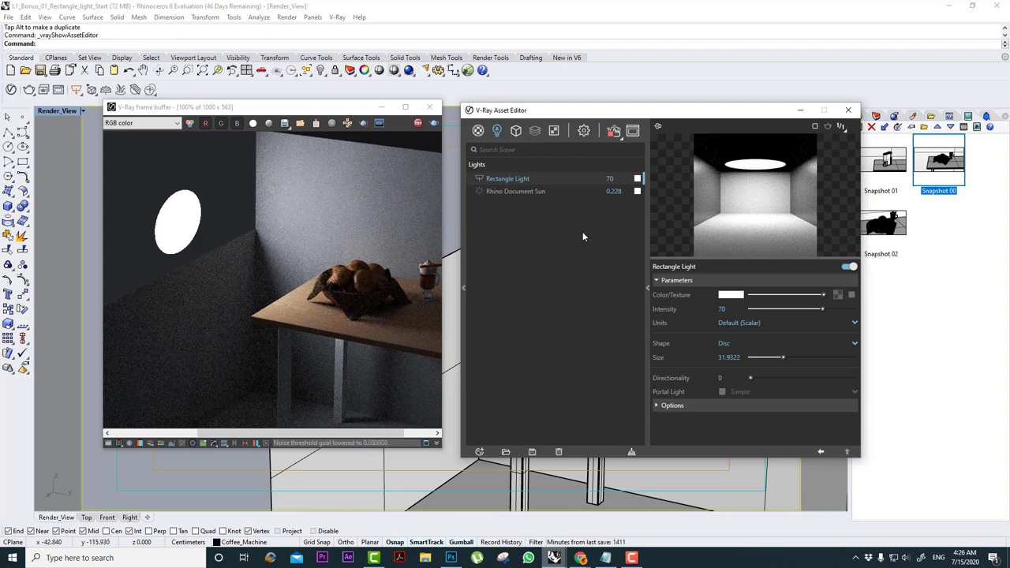
# Set the light's intensity to 100 and make its shape a Rectangle with U Size 61.3001 and V Size 63.9001.
pyautogui.moveTo(823, 309); pyautogui.dragTo(854, 310)
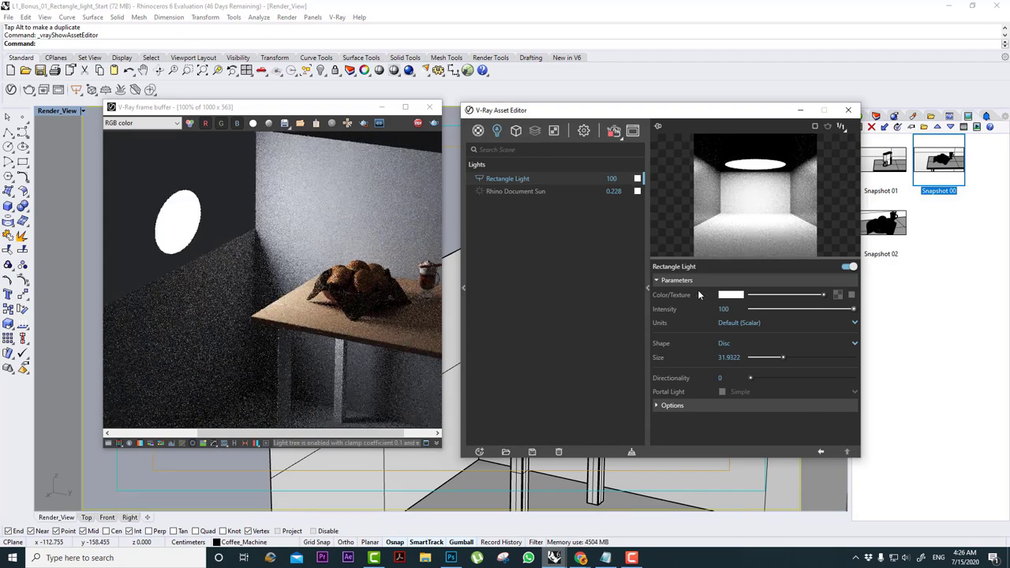
pyautogui.click(730, 343)
pyautogui.click(731, 361)
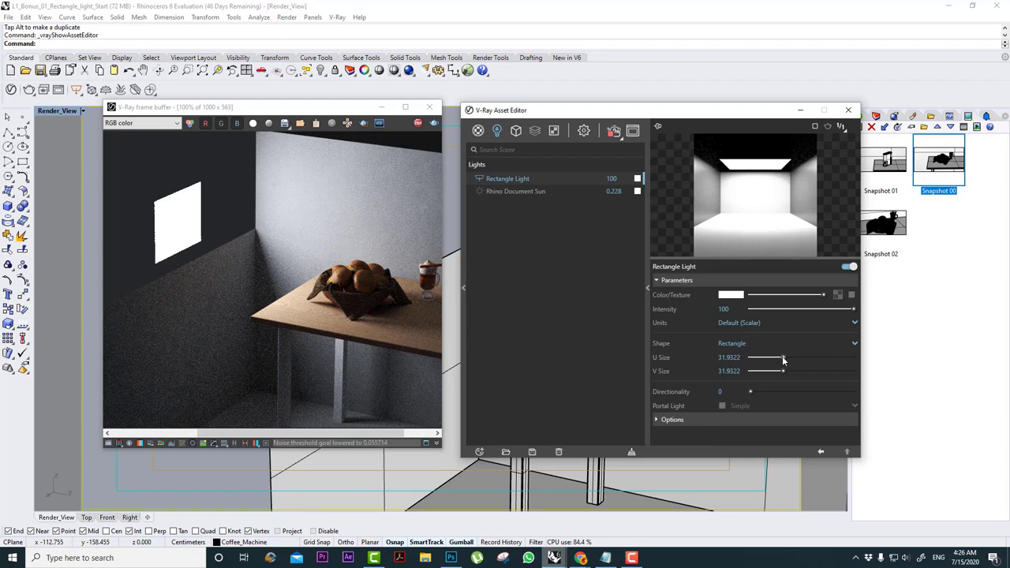
pyautogui.moveTo(799, 358); pyautogui.dragTo(815, 359)
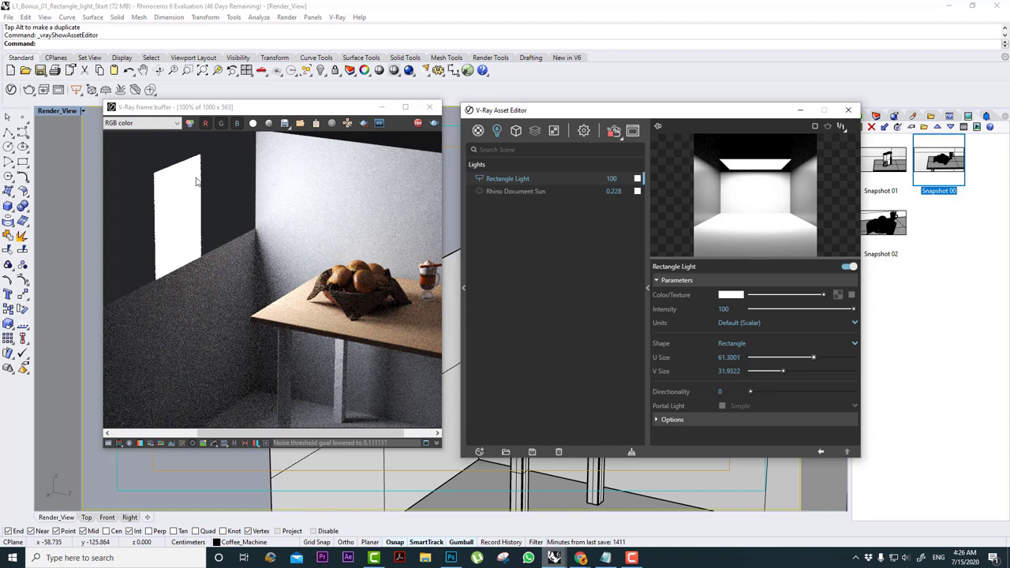
pyautogui.moveTo(765, 371); pyautogui.dragTo(816, 370)
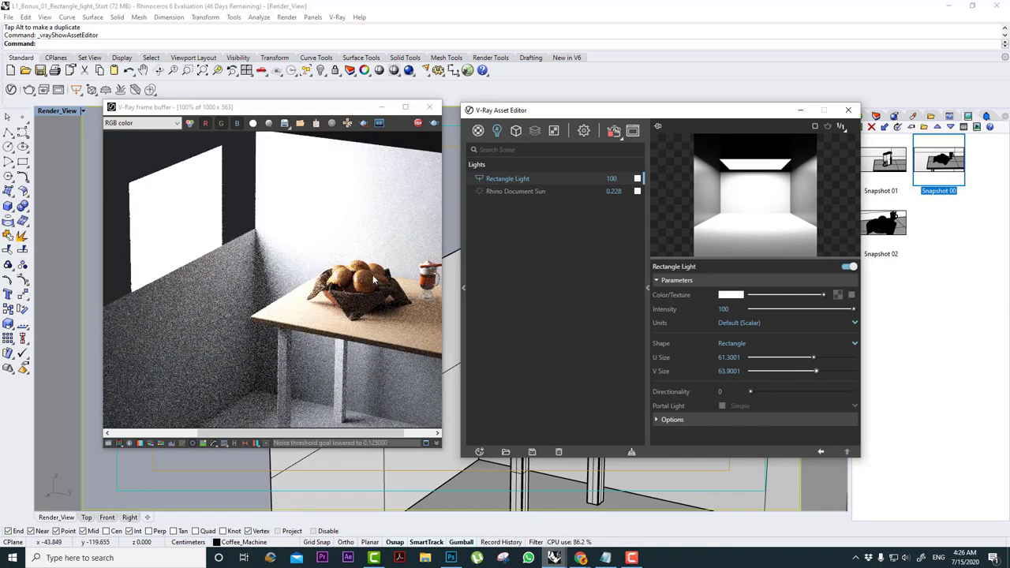
# Switch the light's shape to Disc and reduce its size to 42.4001.
pyautogui.click(729, 344)
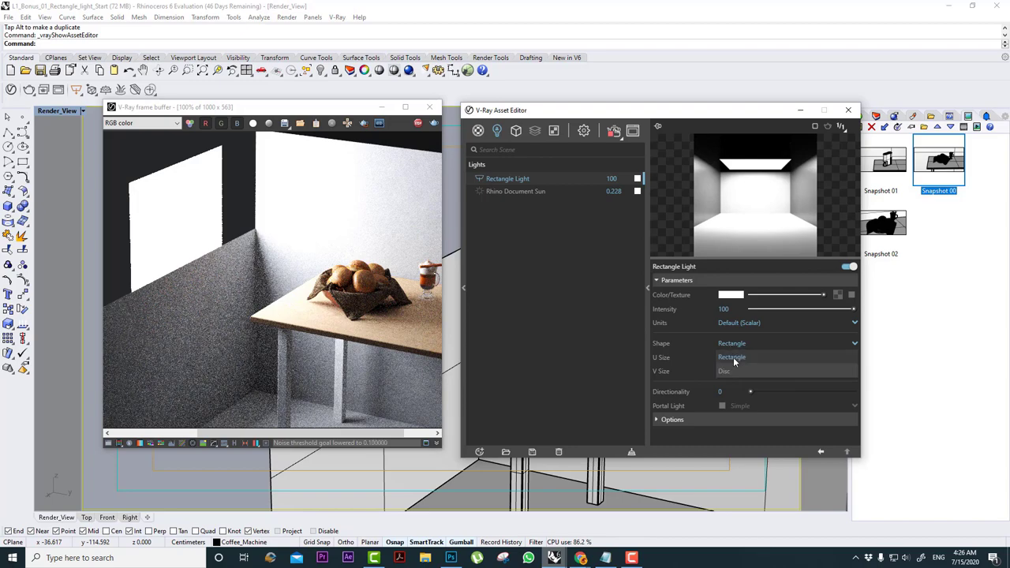
pyautogui.click(732, 367)
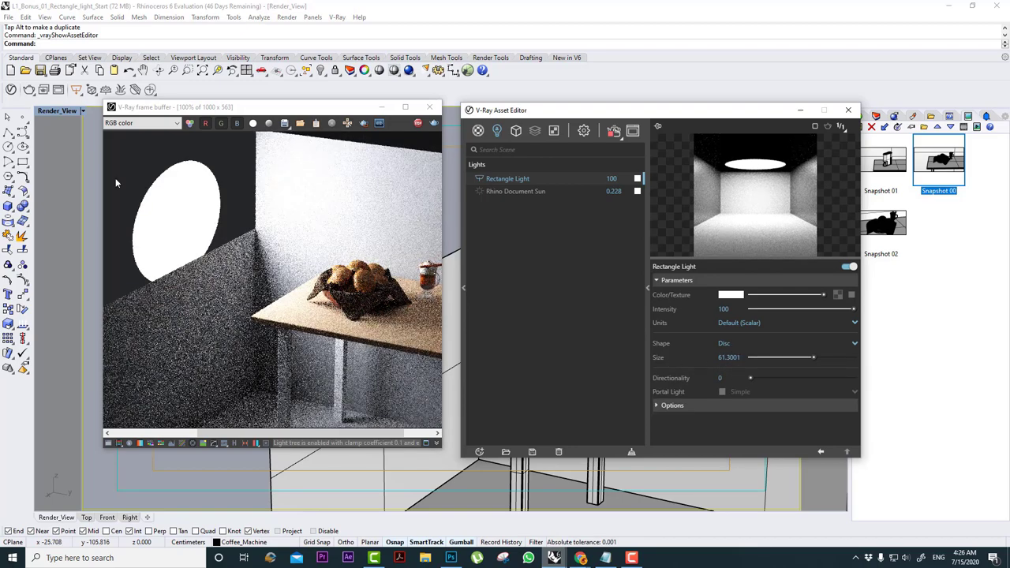
pyautogui.moveTo(800, 356)
pyautogui.mouseDown()
pyautogui.moveTo(765, 359)
pyautogui.moveTo(833, 363)
pyautogui.moveTo(794, 357)
pyautogui.mouseUp()
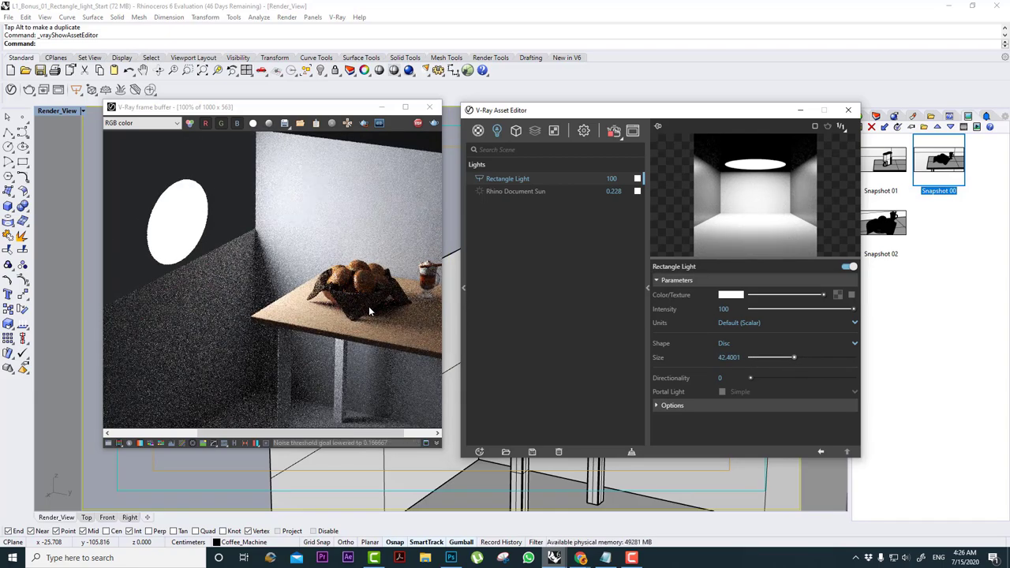
# Expand the light's Options and make the light Invisible, toggling the setting to compare the render.
pyautogui.click(667, 405)
pyautogui.scroll(-3, 690, 371)
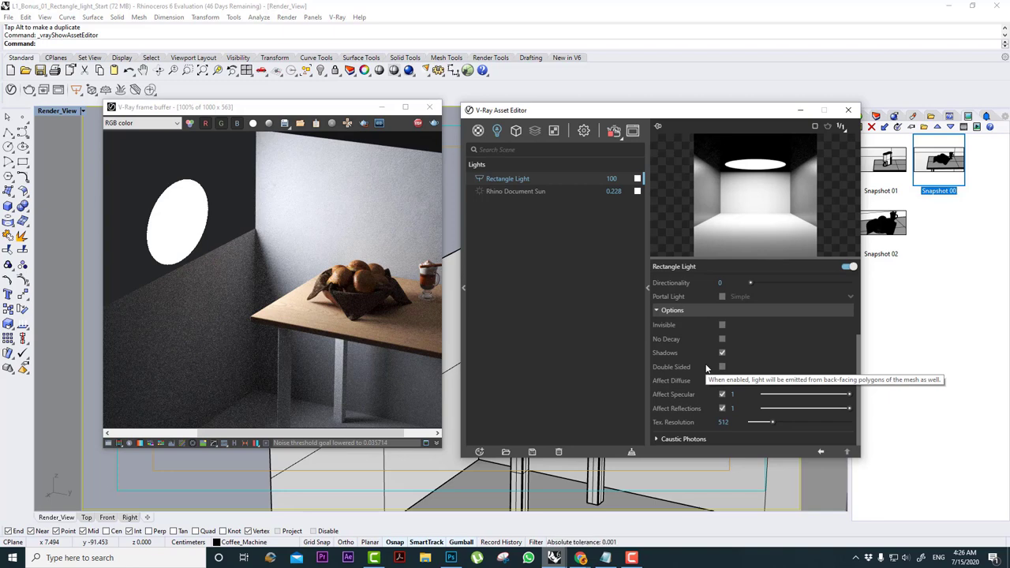
pyautogui.click(722, 326)
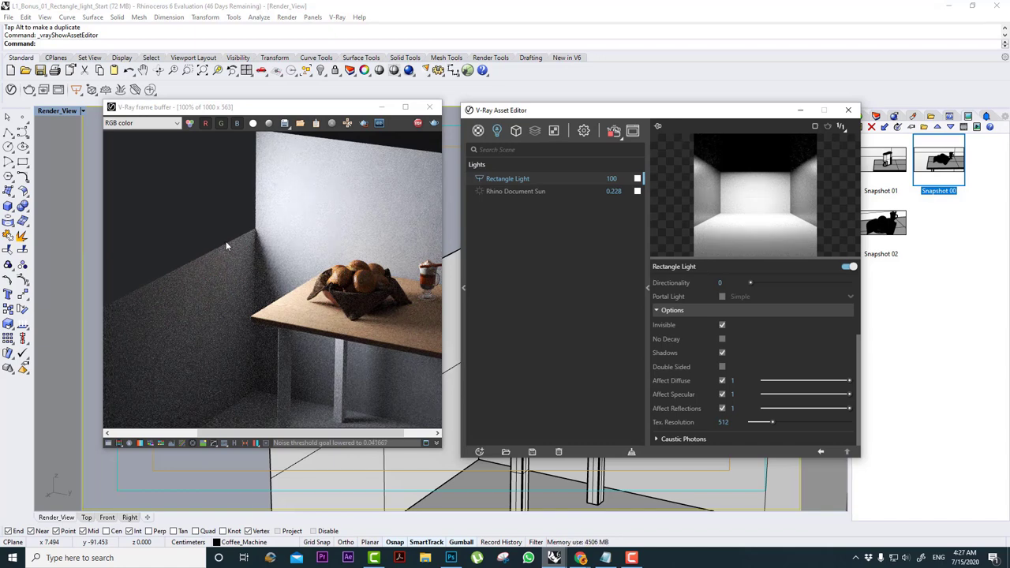
pyautogui.click(722, 326)
pyautogui.click(722, 326)
# Collapse the light's parameter pane, move the Asset Editor aside, and restore the Snapshot 02 camera view.
pyautogui.click(648, 286)
pyautogui.moveTo(590, 111); pyautogui.dragTo(769, 354)
pyautogui.click(635, 234)
pyautogui.doubleClick(881, 223)
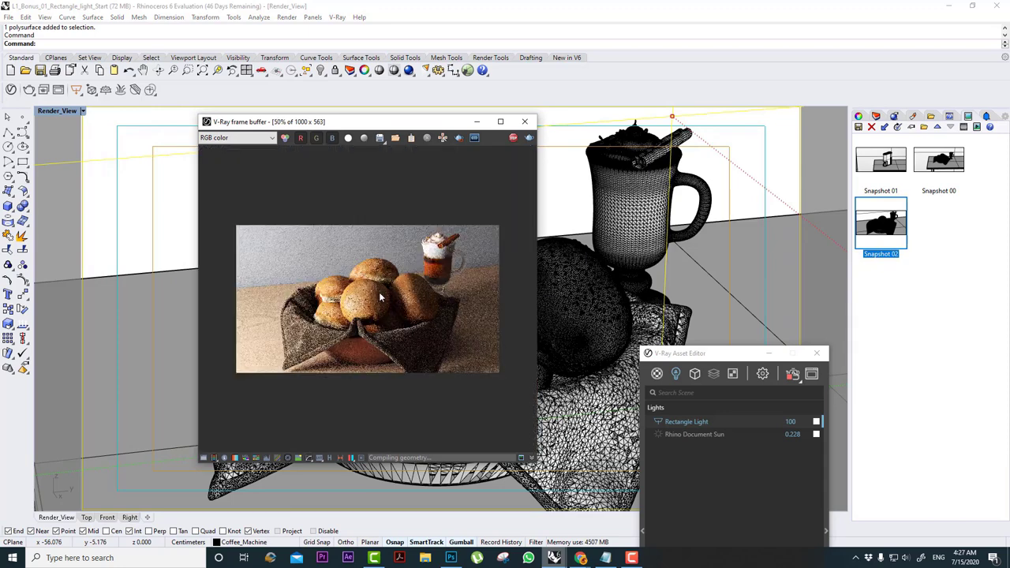
# Place the Asset Editor beside the frame buffer, inspect the close-up render of the bread and drink, and stop the interactive rendering.
pyautogui.moveTo(711, 354); pyautogui.dragTo(665, 119)
pyautogui.scroll(2, 433, 286)
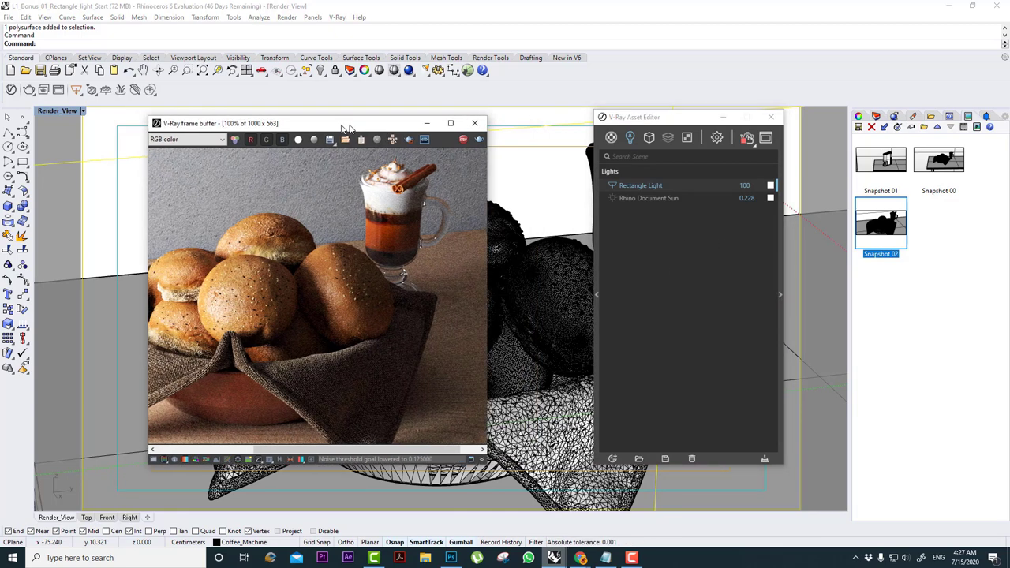
pyautogui.scroll(-2, 314, 284)
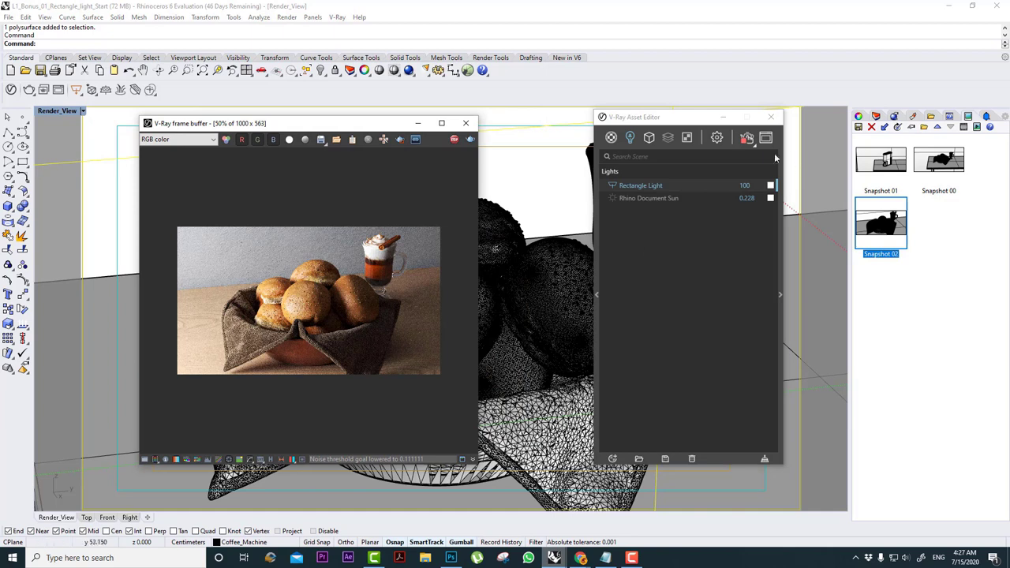
pyautogui.click(748, 139)
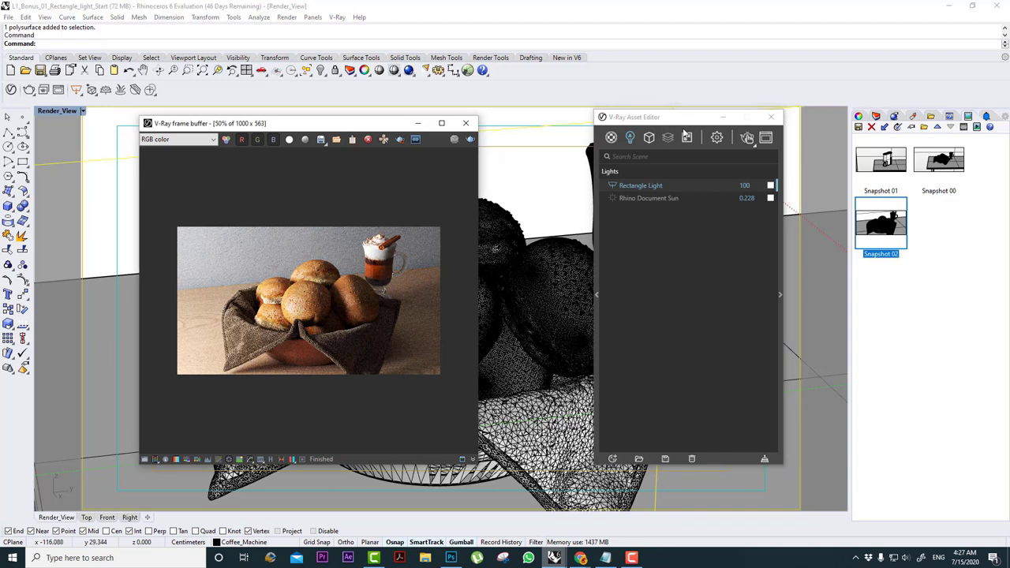
# Open the render settings and examine the CUDA engine's device list, trying the C++/CPU device alongside the GeForce RTX 2060.
pyautogui.click(717, 138)
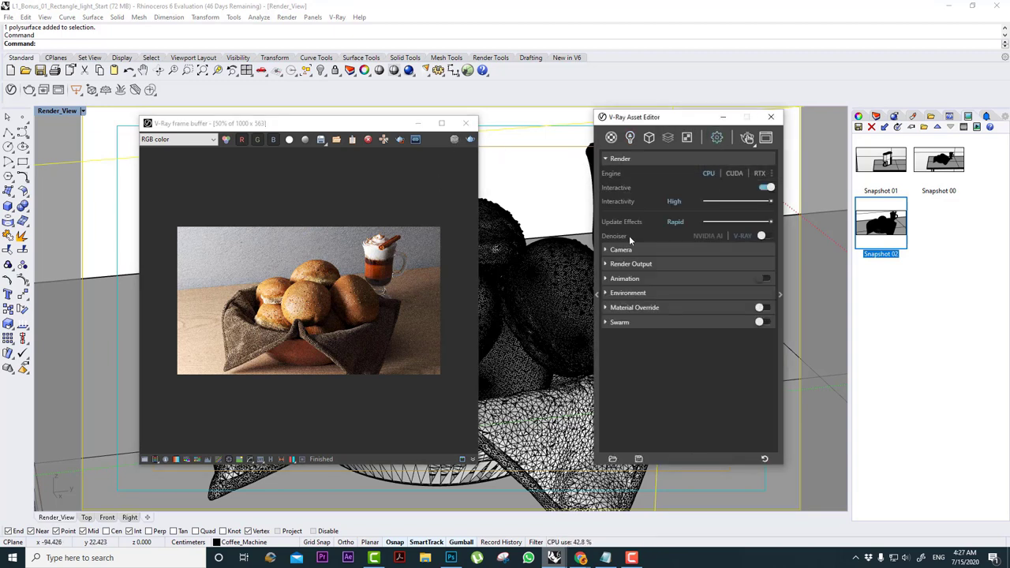
pyautogui.moveTo(631, 229)
pyautogui.click(734, 173)
pyautogui.click(770, 175)
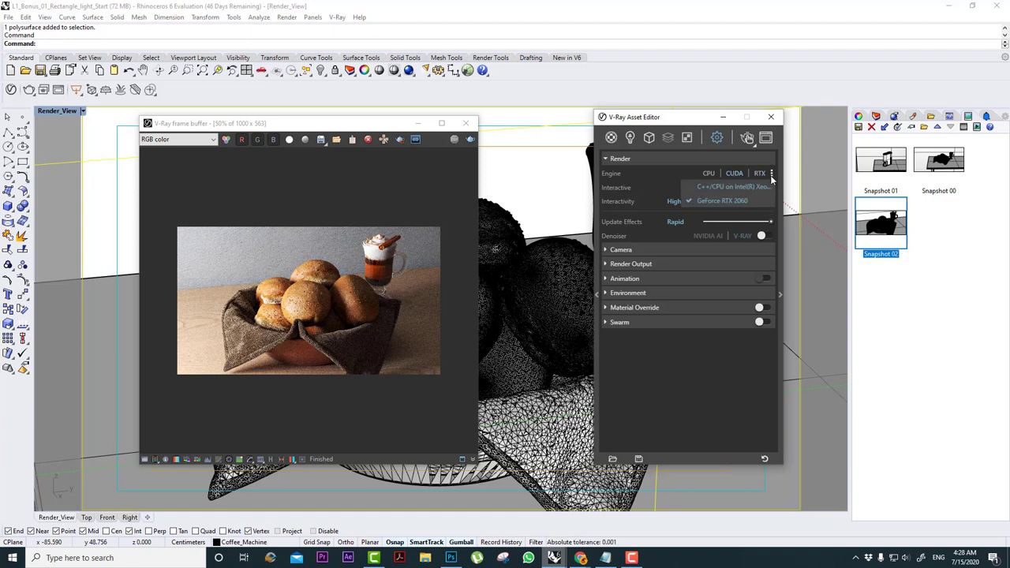
pyautogui.click(719, 187)
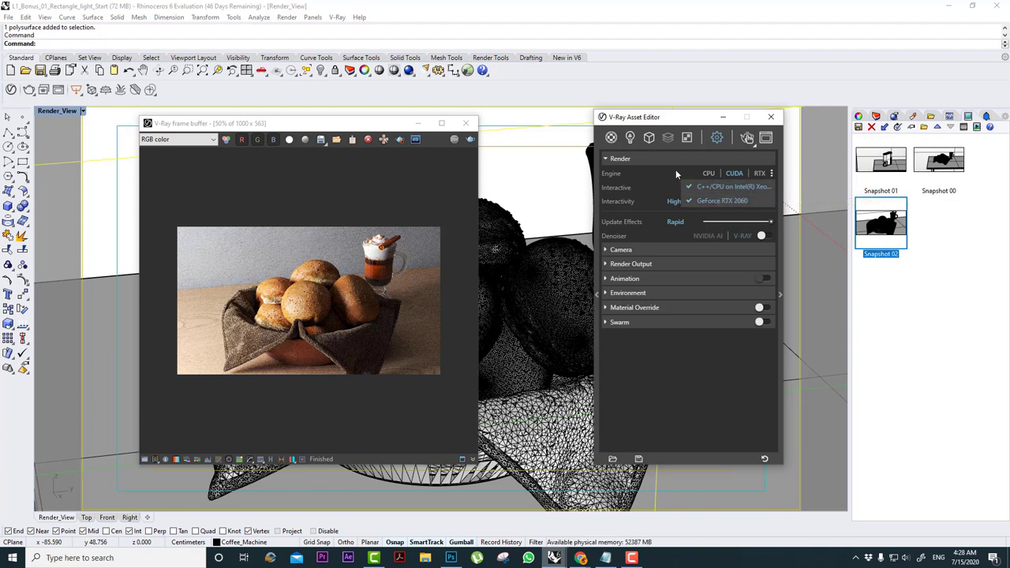
pyautogui.click(764, 187)
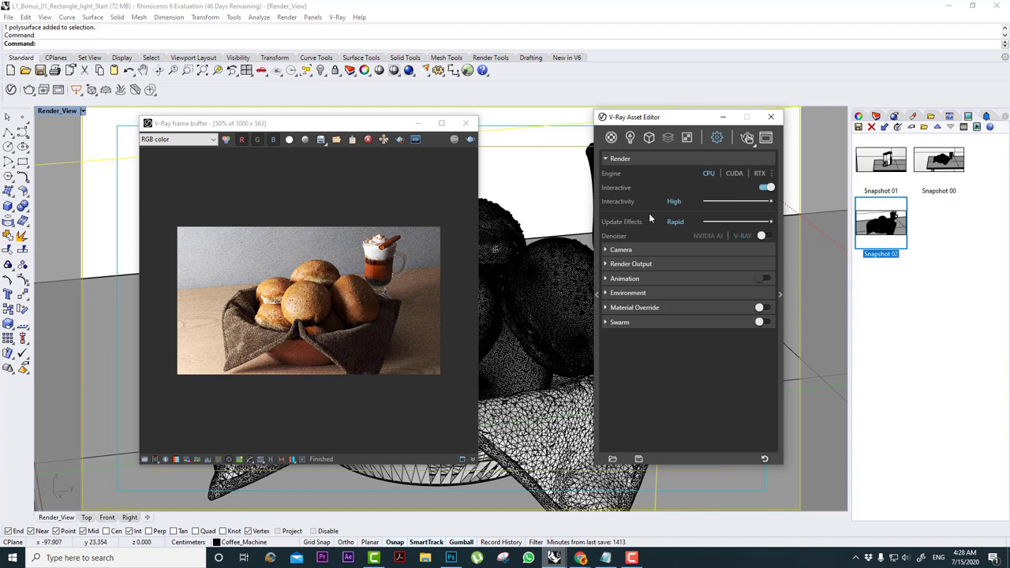
# Turn off Interactive, enable Progressive, start a production render on the CPU, and spread the Asset Editor and frame buffer apart.
pyautogui.click(661, 190)
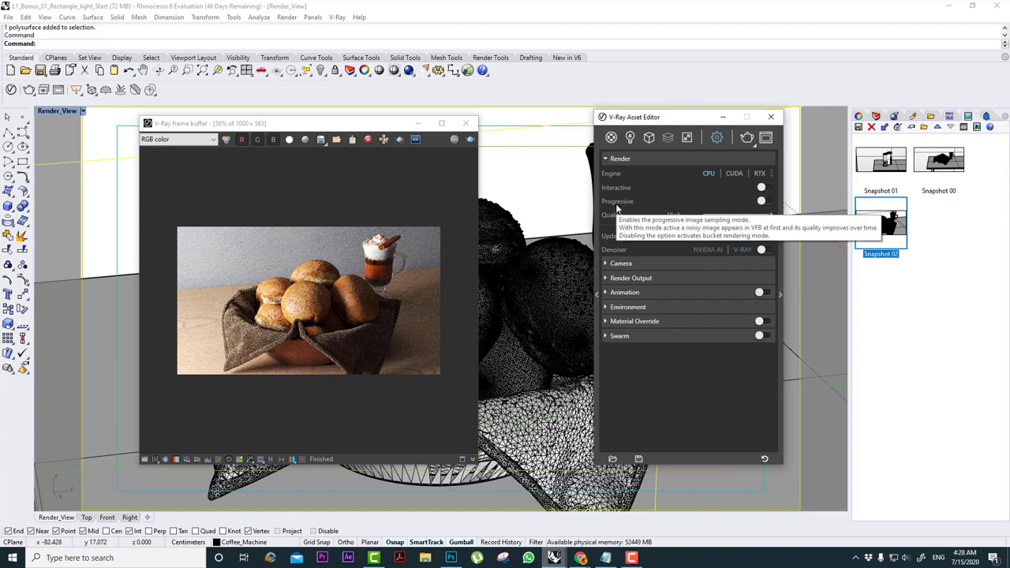
pyautogui.click(765, 201)
pyautogui.click(747, 139)
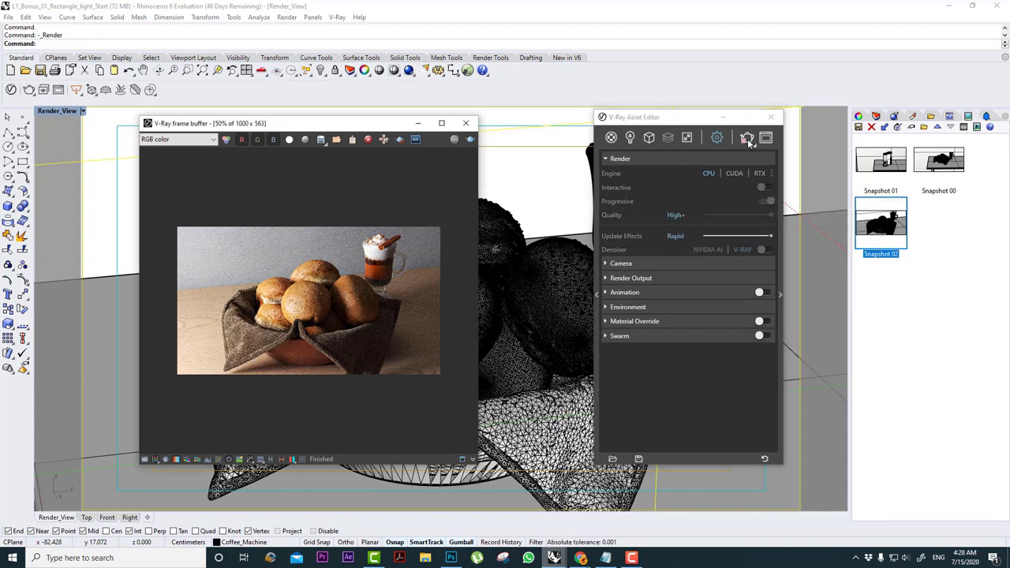
pyautogui.click(703, 116)
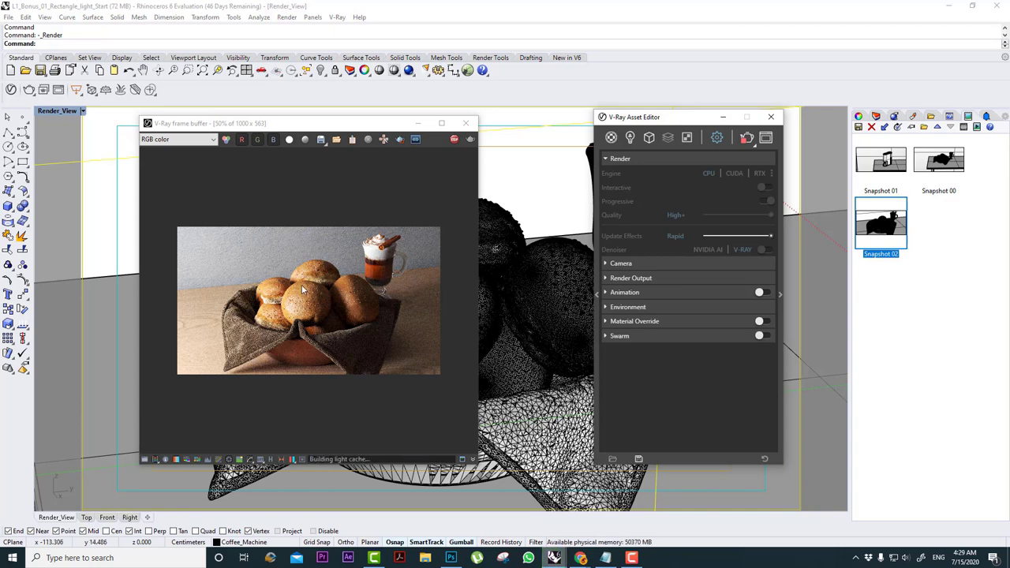
pyautogui.moveTo(659, 124); pyautogui.dragTo(763, 124)
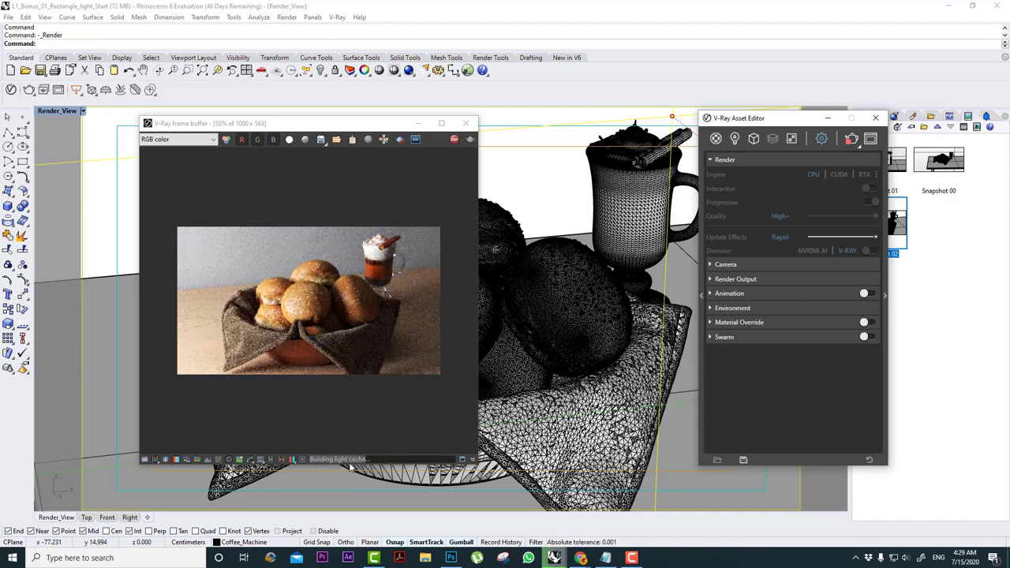
pyautogui.moveTo(316, 124); pyautogui.dragTo(252, 119)
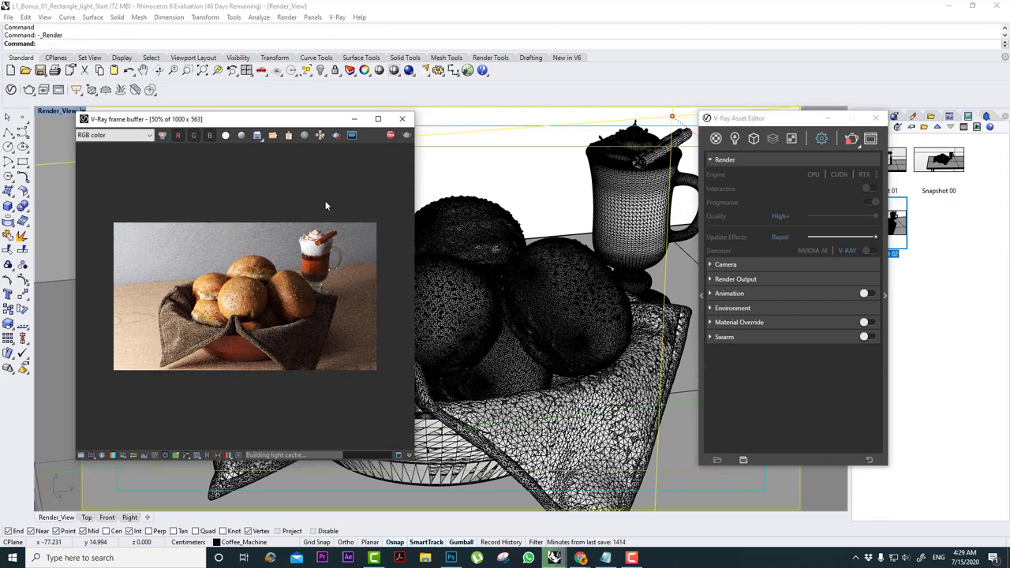
# Shift the viewport toward the mug, and restore the Snapshot 02 camera view.
pyautogui.scroll(3, 574, 215)
pyautogui.scroll(-2, 574, 216)
pyautogui.moveTo(570, 216); pyautogui.dragTo(442, 237, button='right')
pyautogui.click(245, 311)
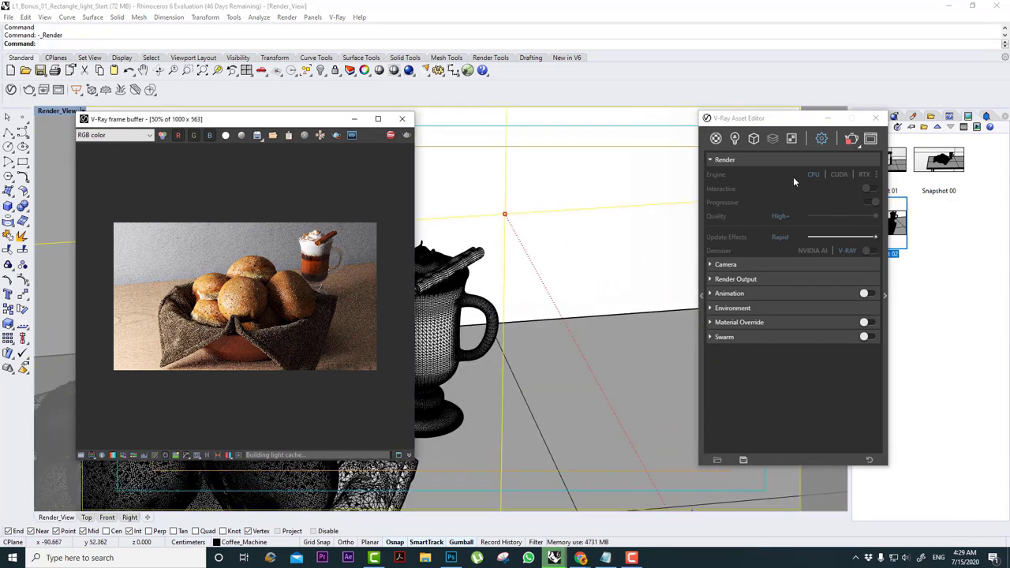
pyautogui.doubleClick(903, 223)
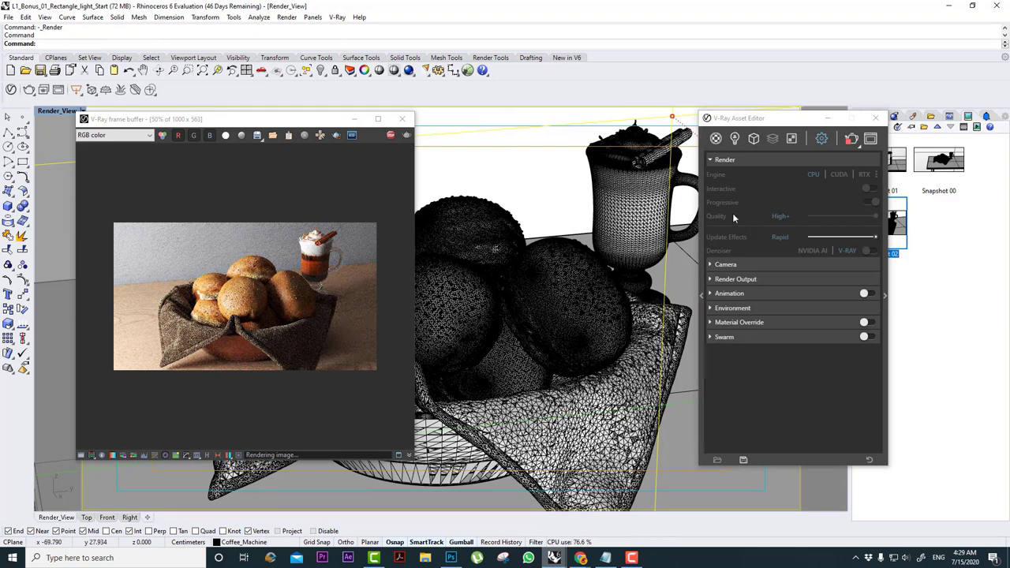
# Reposition the frame buffer, inspect the bread in the progressive render up close, and stop the rendering.
pyautogui.moveTo(264, 121); pyautogui.dragTo(352, 131)
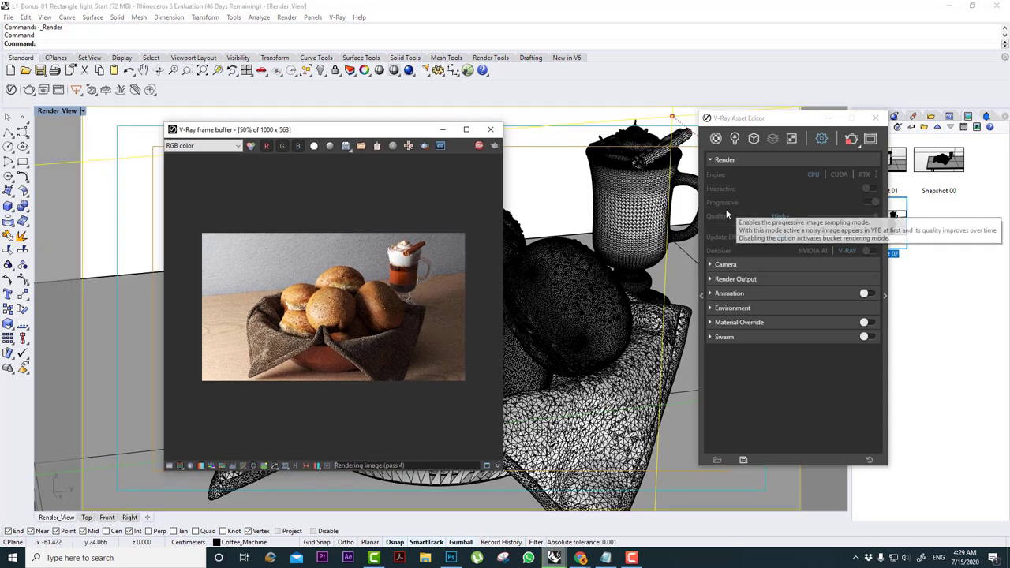
pyautogui.doubleClick(341, 292)
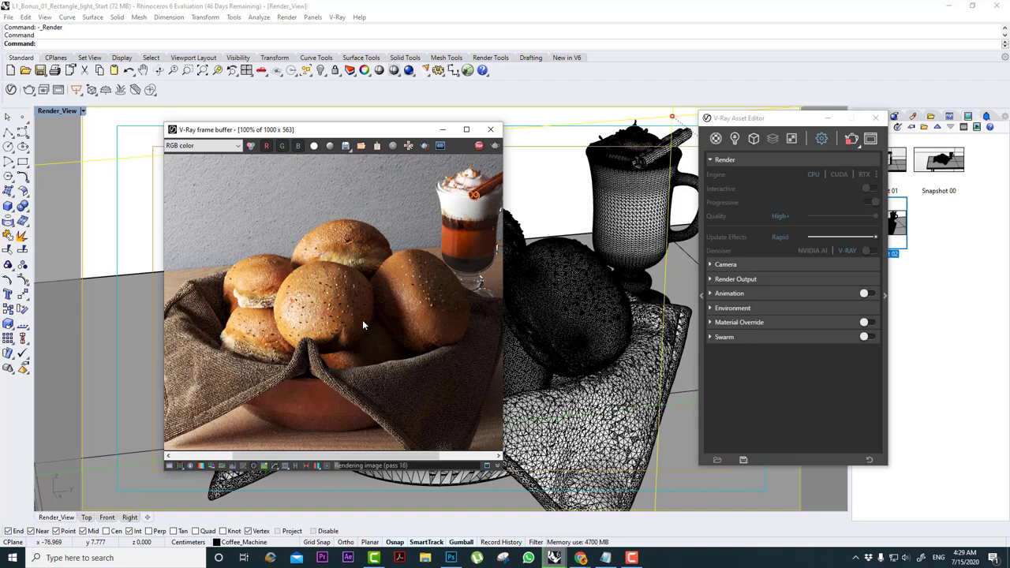
pyautogui.scroll(-1, 359, 309)
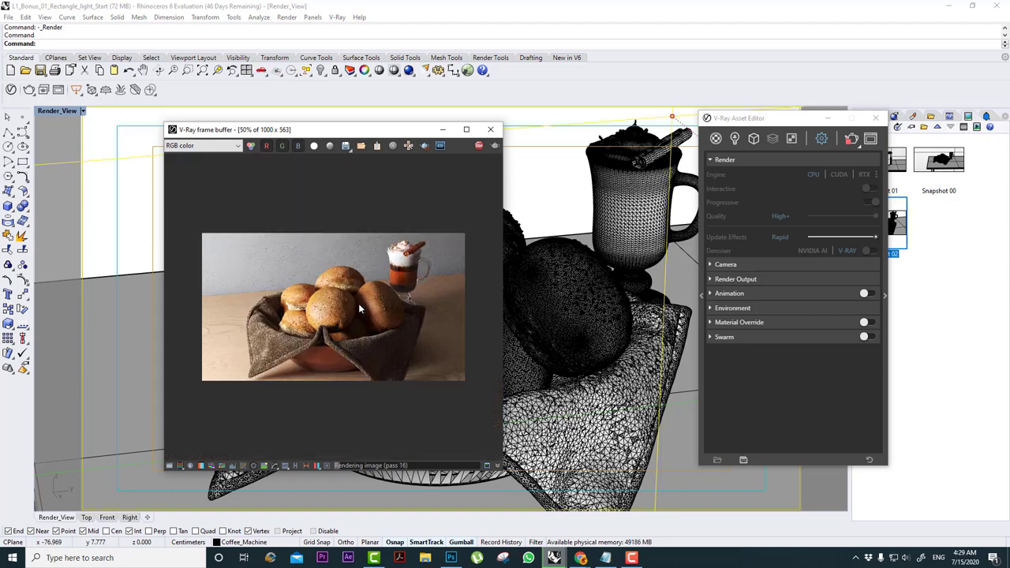
pyautogui.click(479, 145)
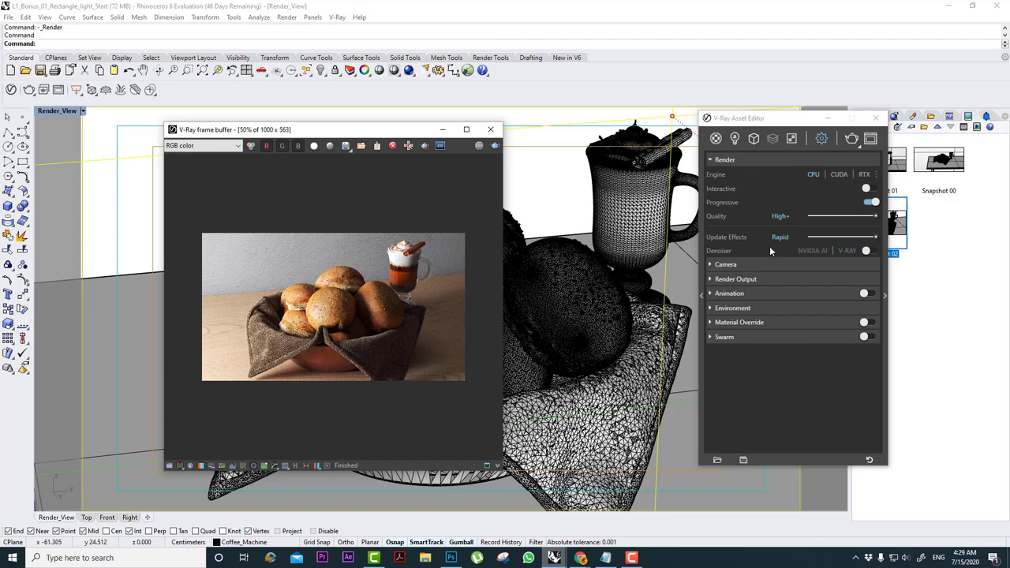
# Turn off Progressive, start a bucket-mode render, and inspect the image in the frame buffer.
pyautogui.click(871, 203)
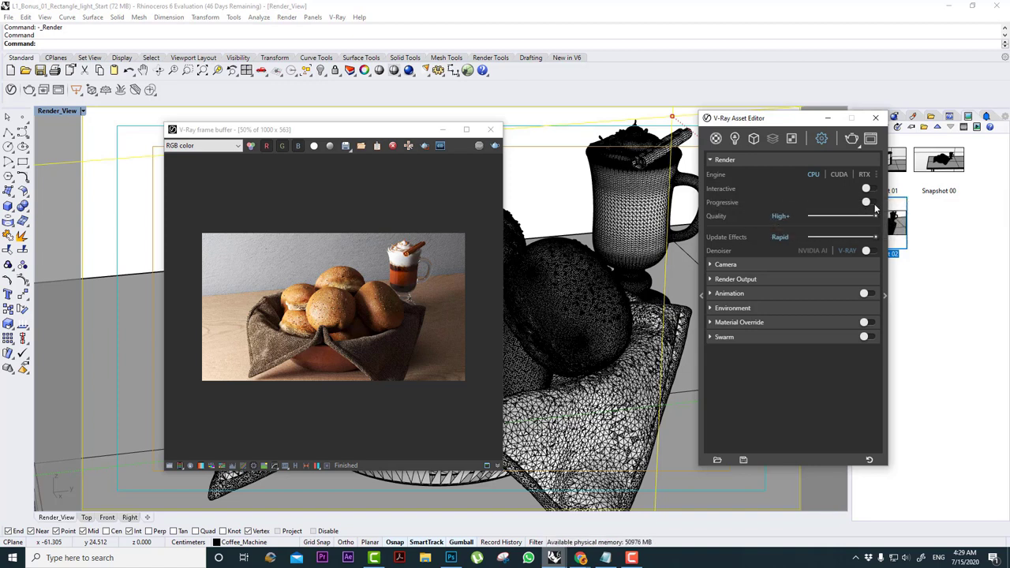
pyautogui.click(851, 139)
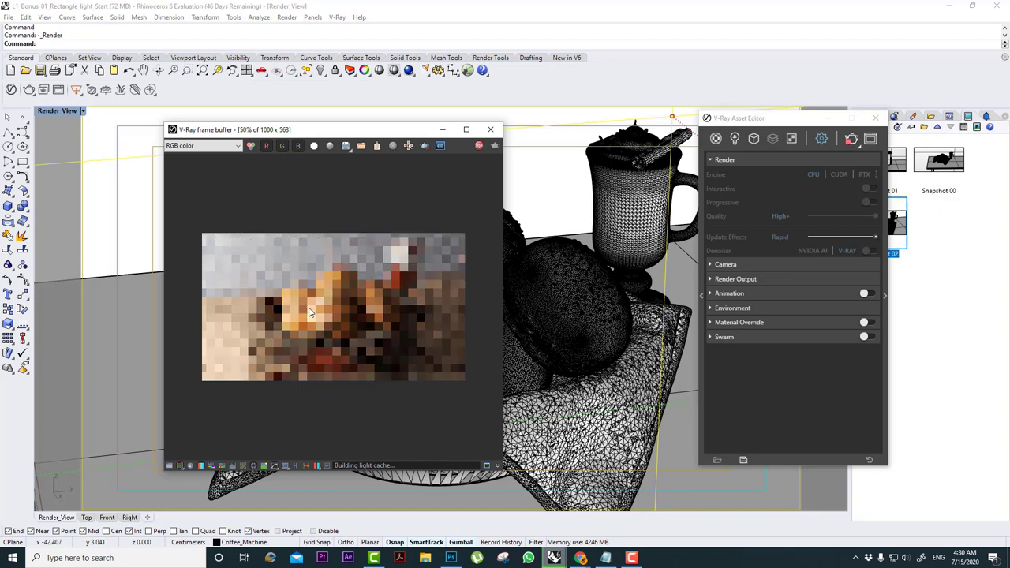
pyautogui.scroll(2, 331, 315)
pyautogui.scroll(-2, 366, 314)
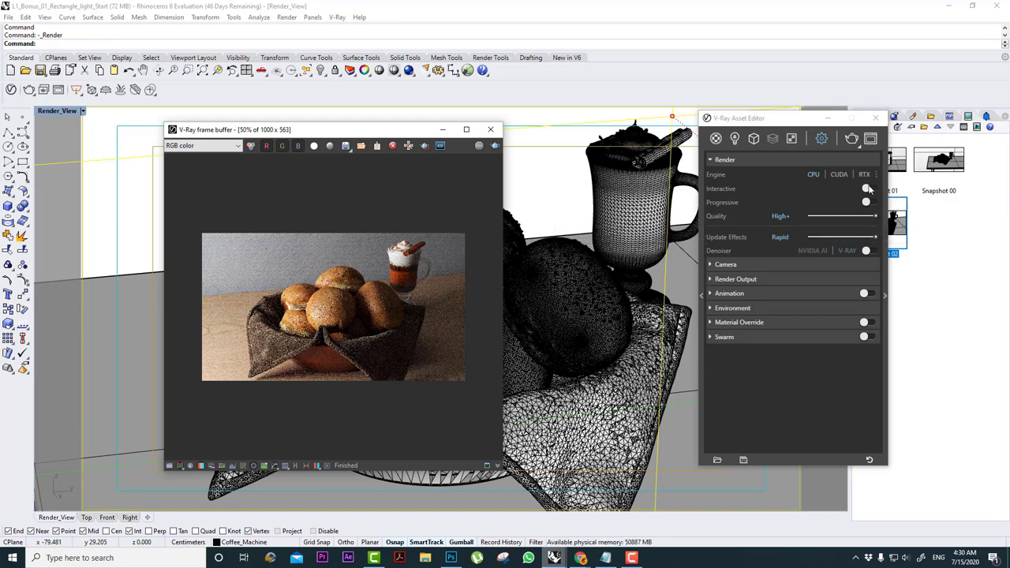
# Check the Render Output settings, re-enable Interactive mode, and start an interactive render.
pyautogui.click(745, 280)
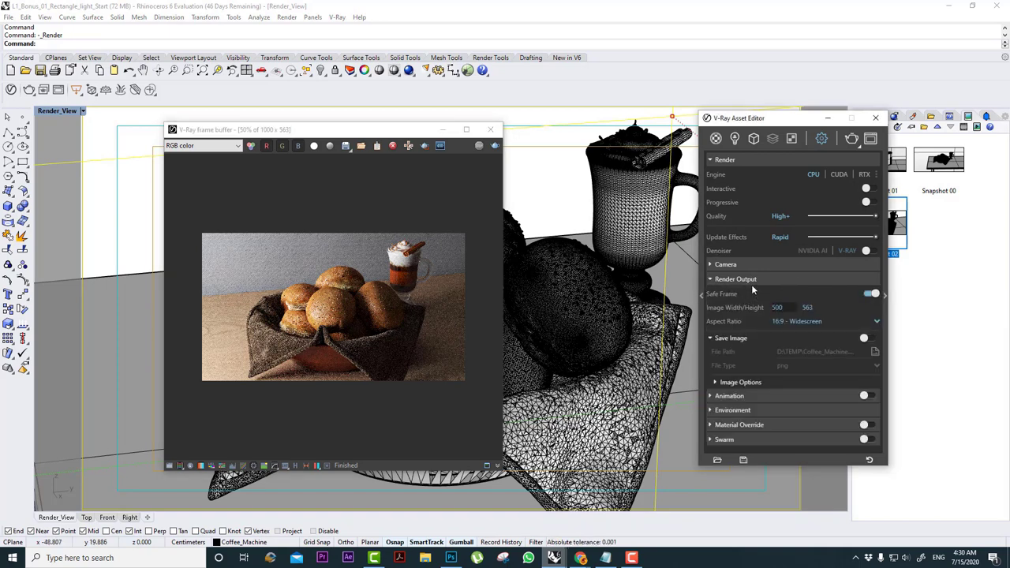
pyautogui.click(754, 281)
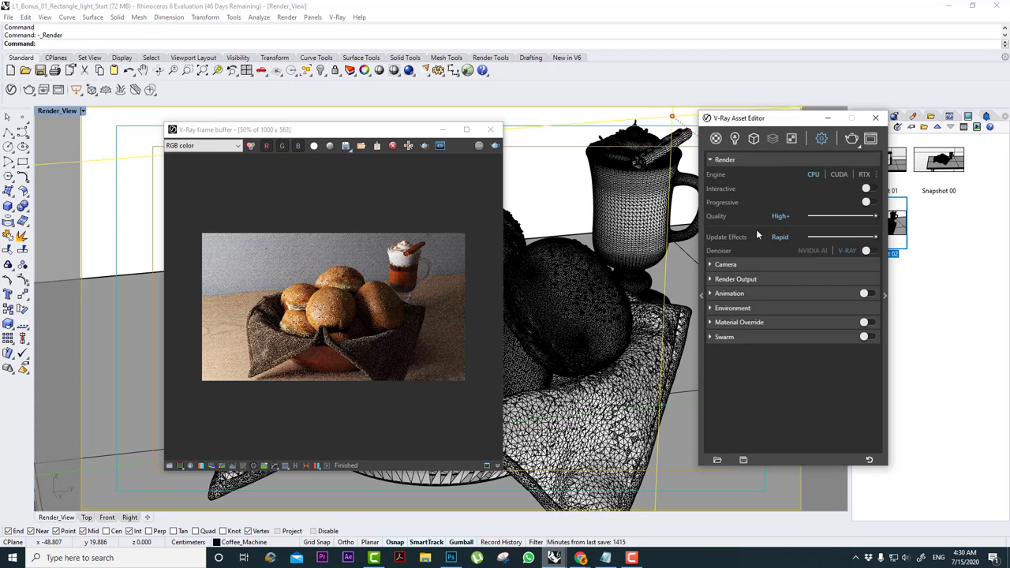
pyautogui.click(866, 190)
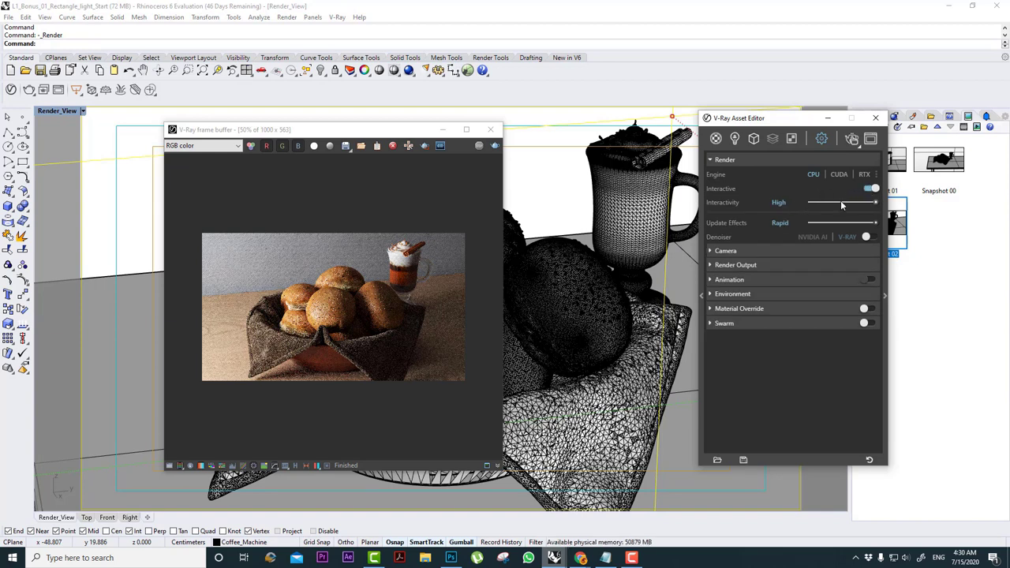
pyautogui.click(852, 138)
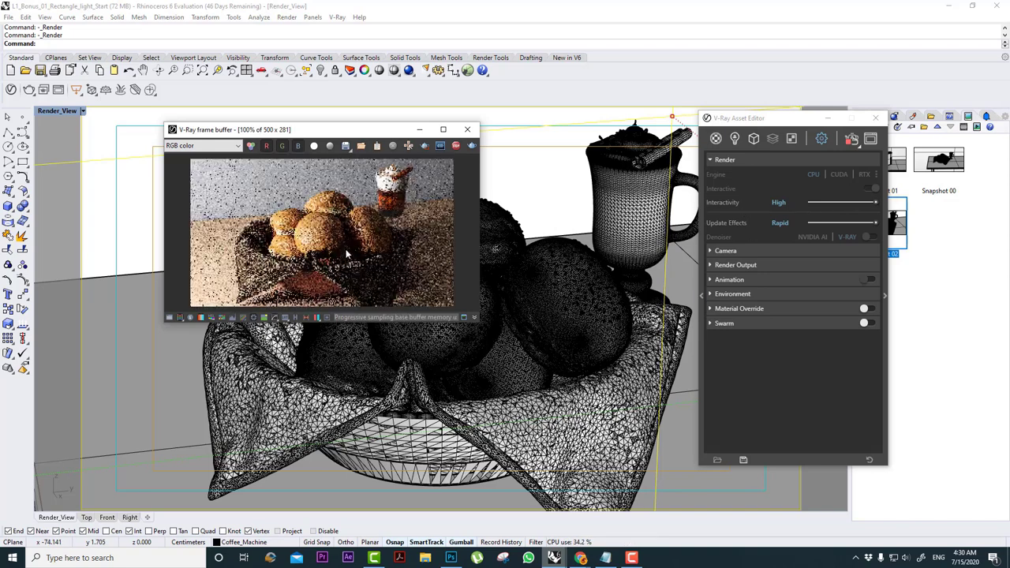
# Maximize the frame buffer, examine the noise on the bread in the interactive render, and return the window to its normal size.
pyautogui.click(468, 130)
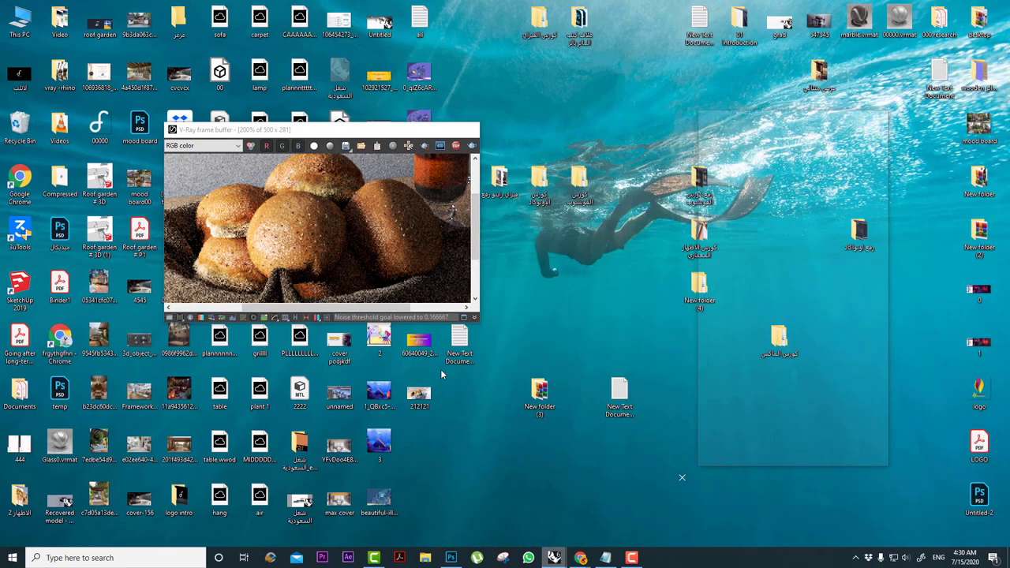
pyautogui.click(641, 517)
pyautogui.click(443, 130)
pyautogui.scroll(2, 566, 300)
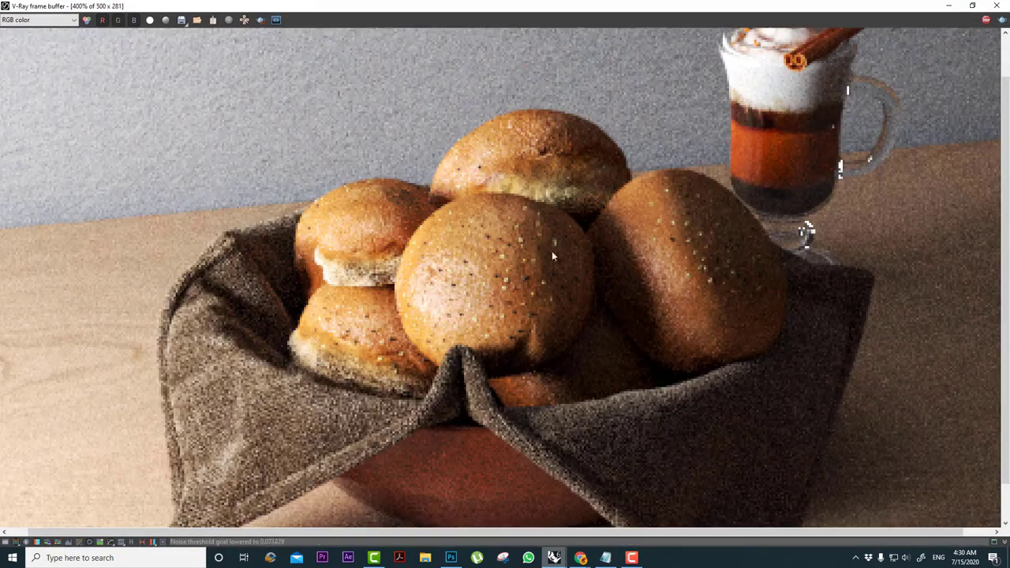
pyautogui.scroll(-1, 485, 280)
pyautogui.doubleClick(713, 16)
pyautogui.scroll(-1, 280, 227)
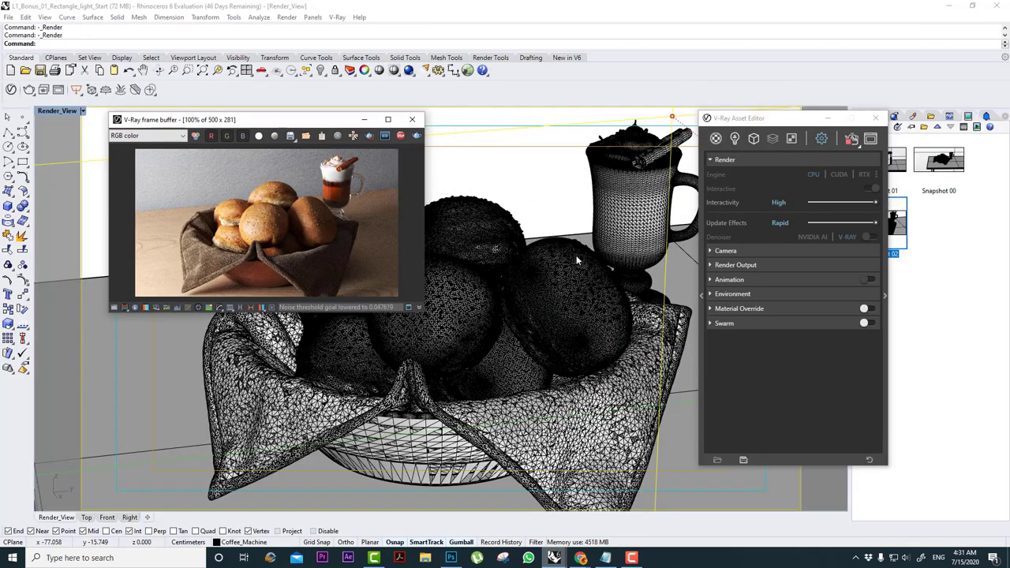
# Set Interactivity to Medium, restart the interactive render, and compare the bread's noise and detail up close.
pyautogui.click(861, 202)
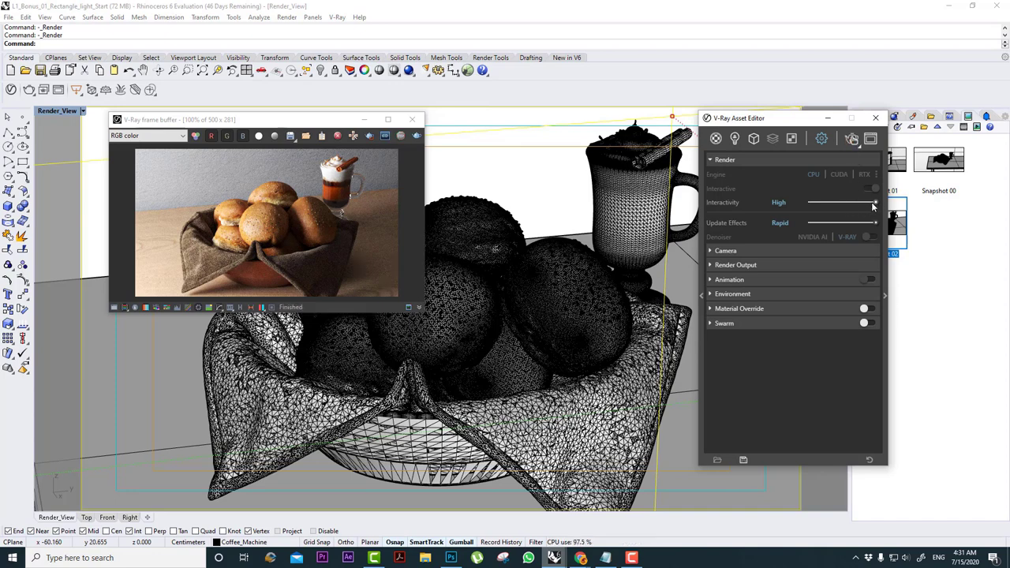
pyautogui.click(852, 138)
pyautogui.scroll(1, 270, 235)
pyautogui.scroll(-1, 271, 236)
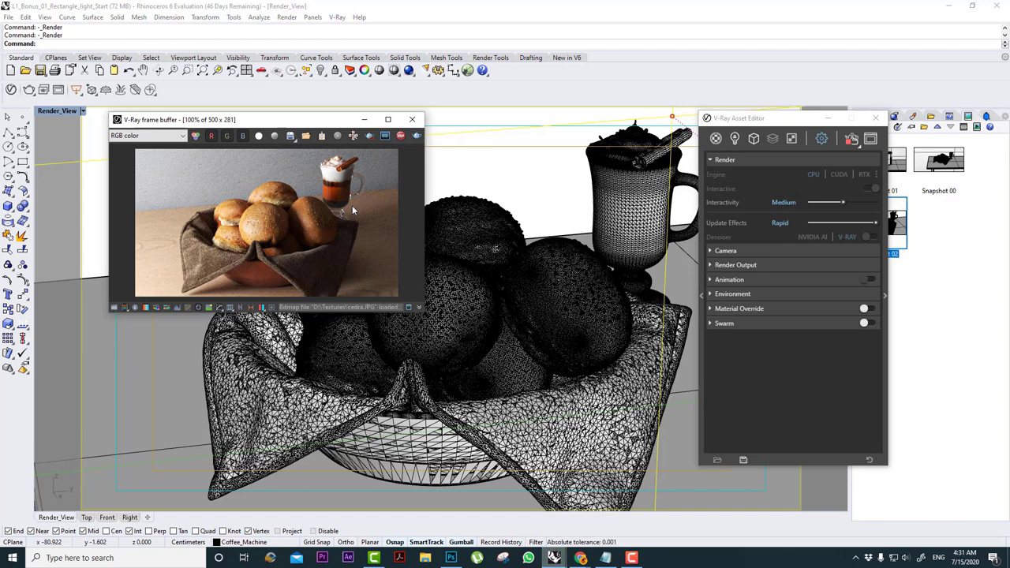
pyautogui.scroll(1, 273, 235)
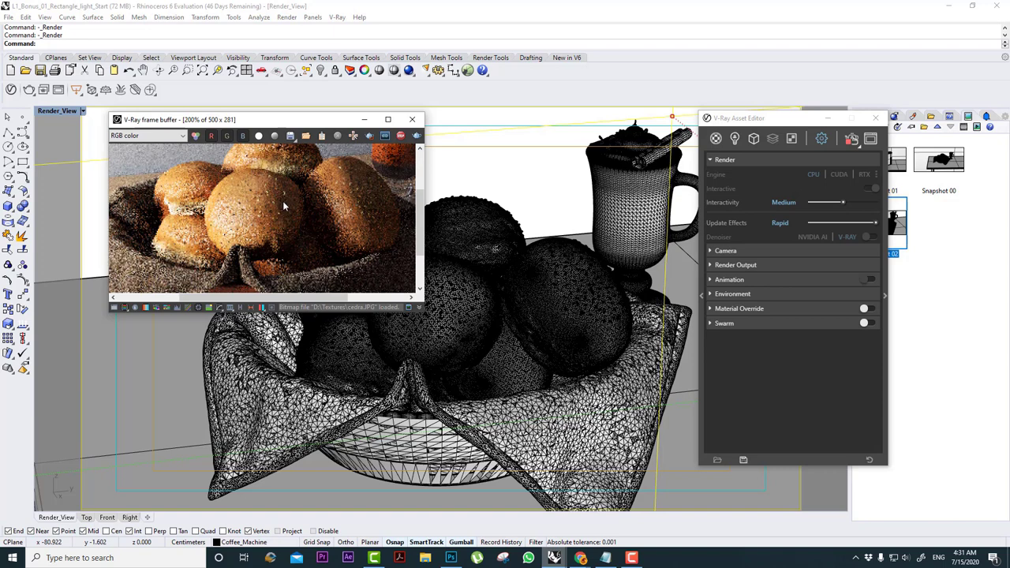
pyautogui.scroll(-1, 281, 206)
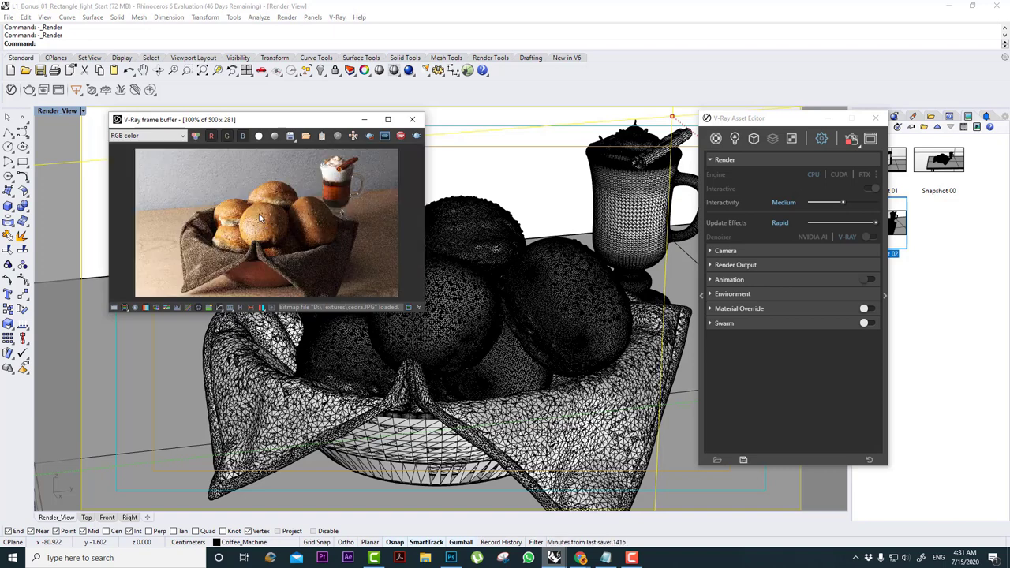
pyautogui.scroll(1, 273, 225)
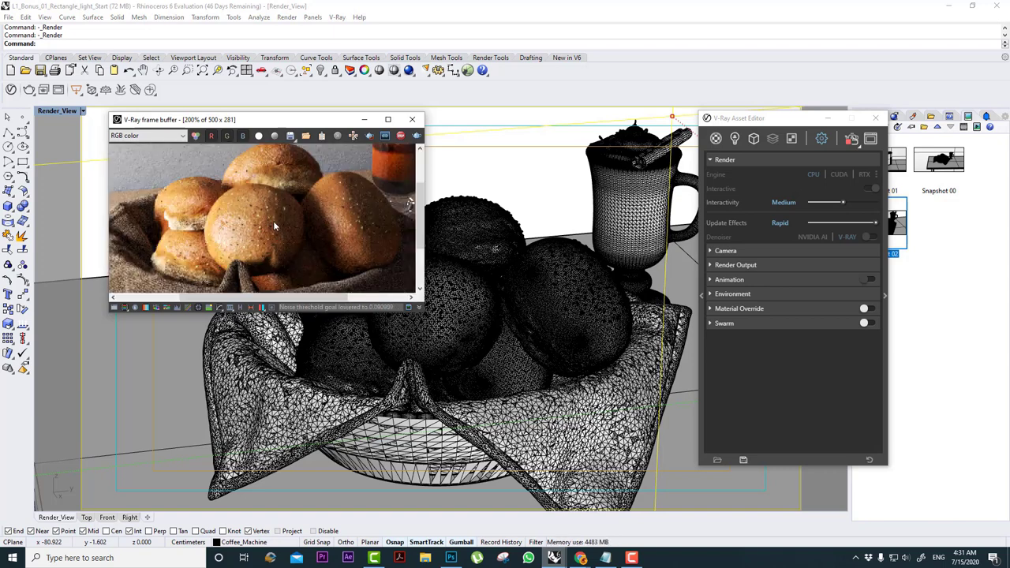
pyautogui.scroll(-1, 275, 226)
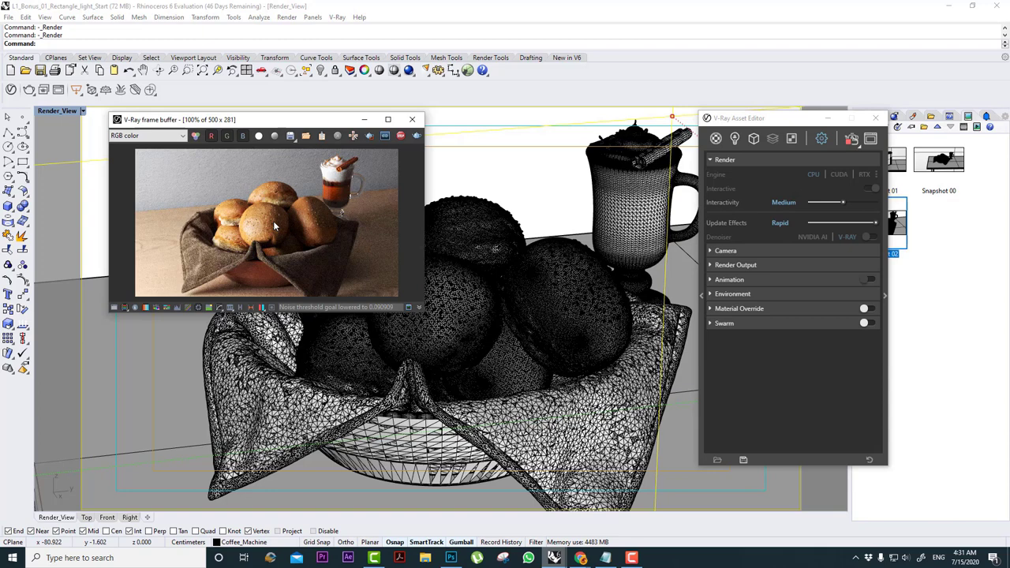
# Set Interactivity to Low, start the interactive render again, and stop it.
pyautogui.moveTo(843, 202); pyautogui.dragTo(803, 200)
pyautogui.click(417, 136)
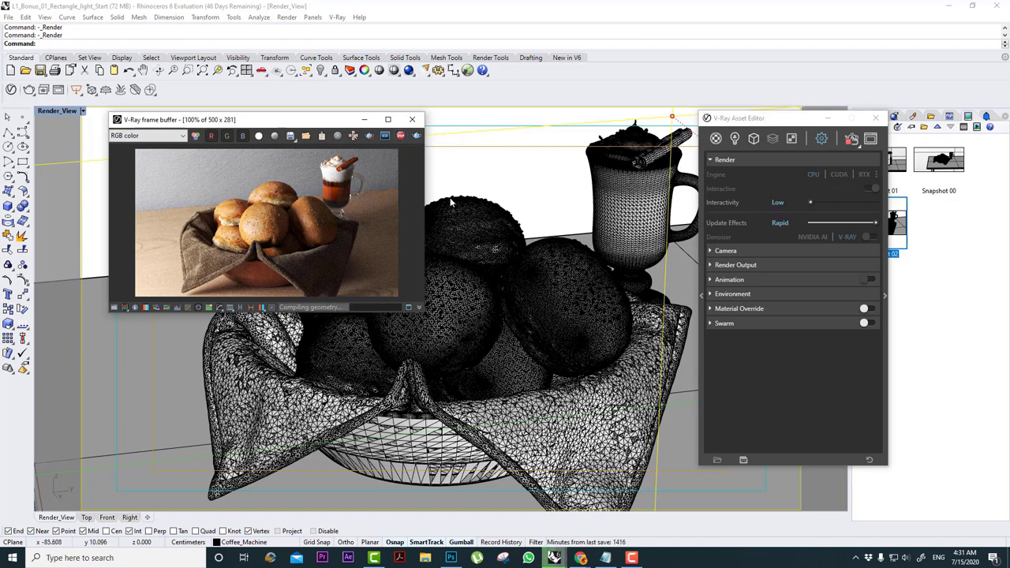
pyautogui.click(401, 137)
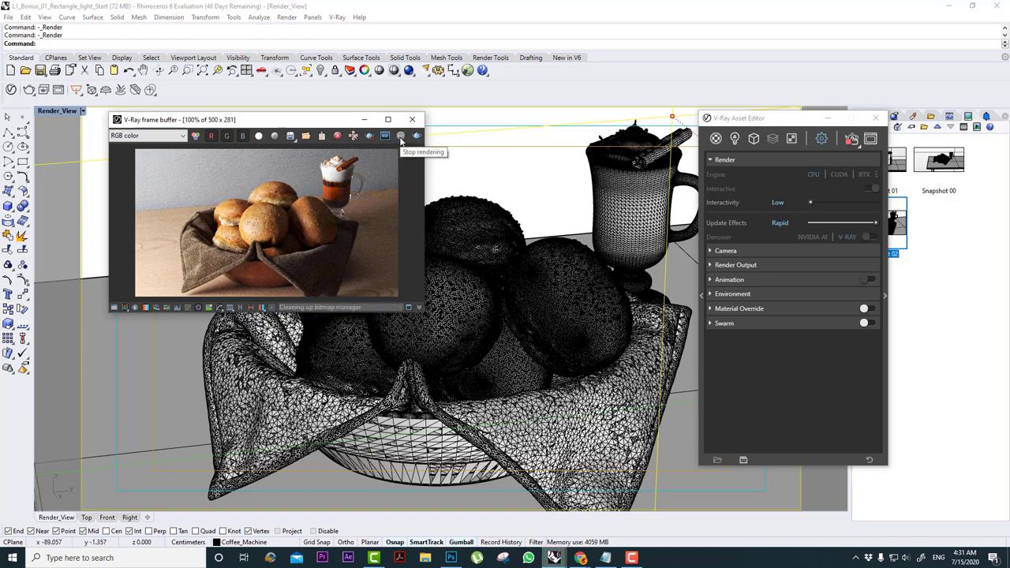
# Turn off Interactive mode, set the render Quality to Low, and start a production render.
pyautogui.click(868, 190)
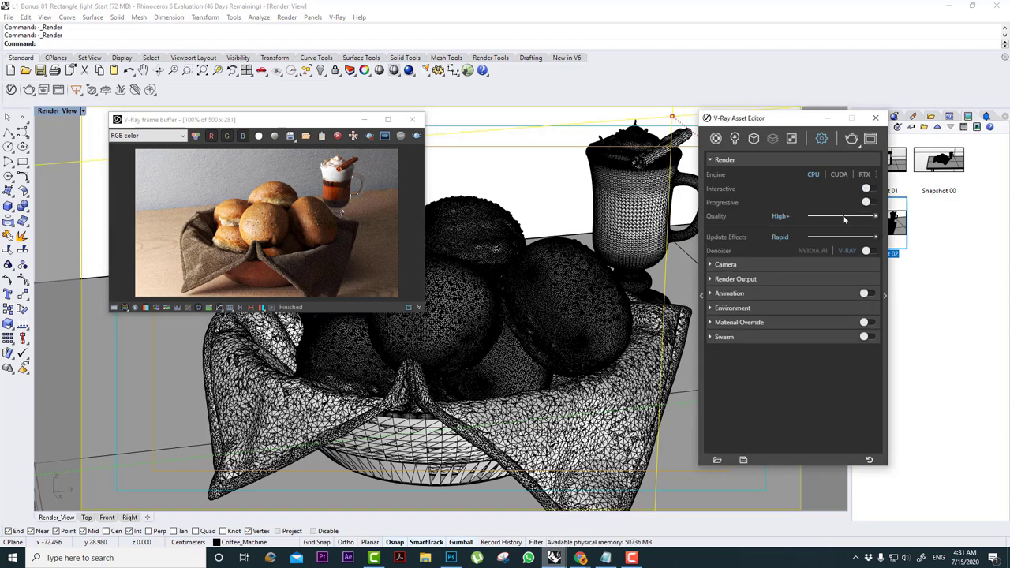
pyautogui.click(851, 139)
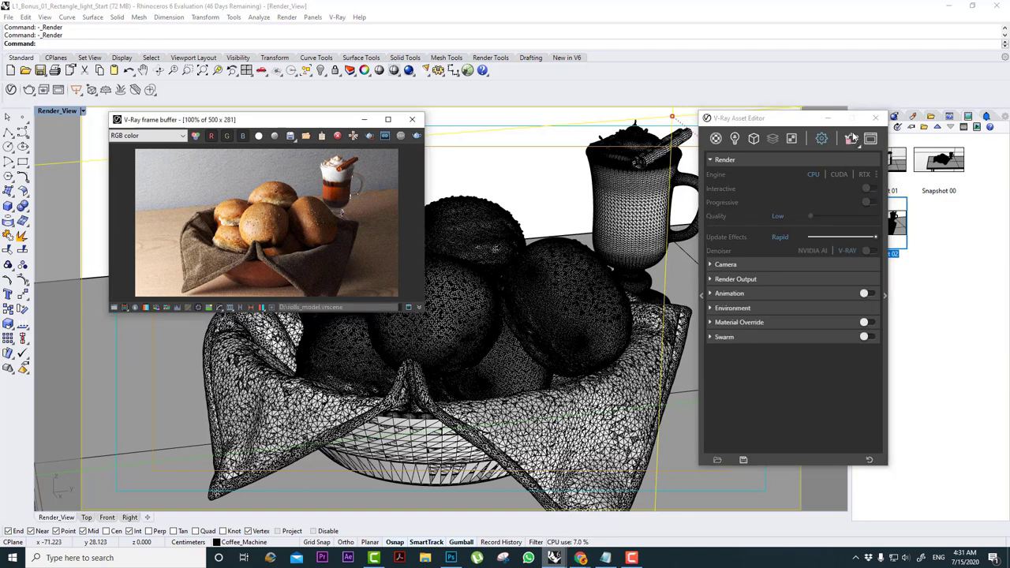
# Maximize the frame buffer, examine the bread up close in the Low quality production render, and return the window to its normal size.
pyautogui.click(387, 119)
pyautogui.scroll(2, 527, 281)
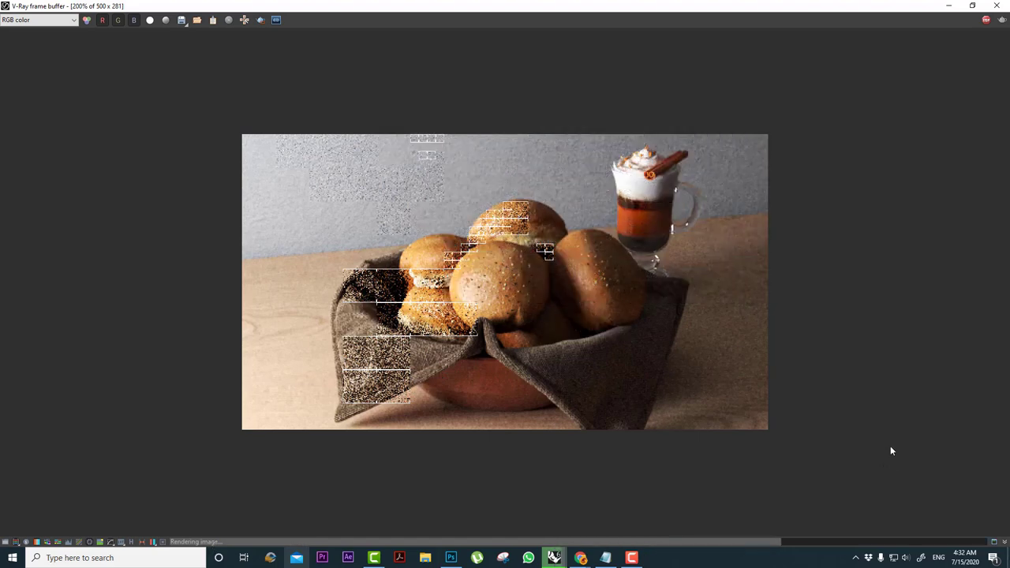
pyautogui.scroll(1, 513, 285)
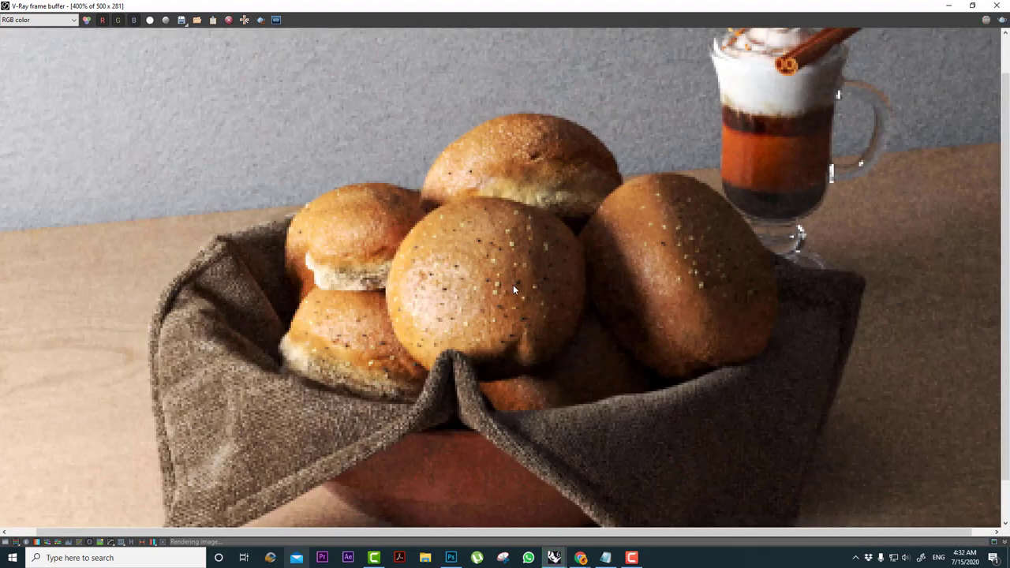
pyautogui.scroll(1, 513, 285)
pyautogui.scroll(-1, 521, 272)
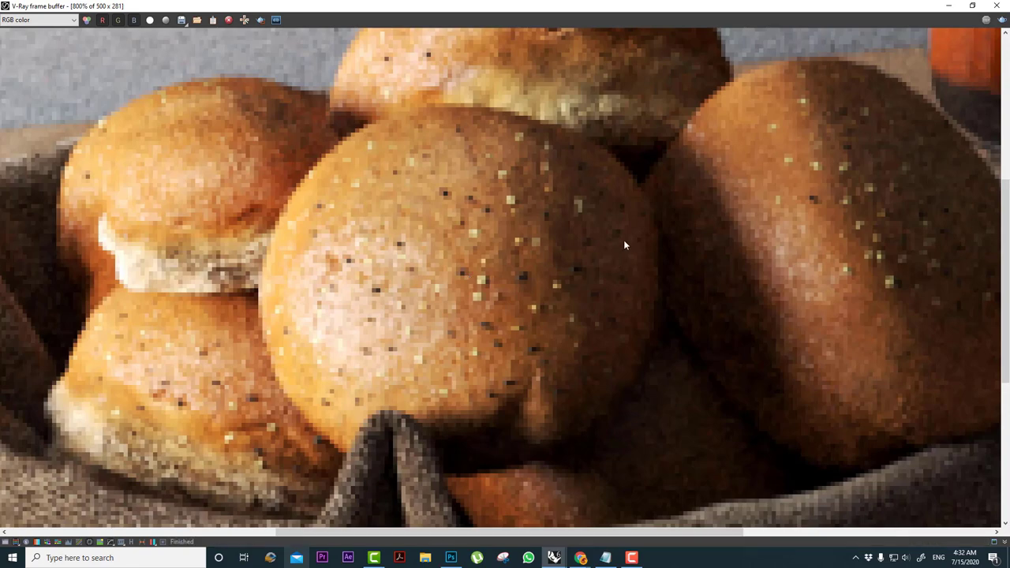
pyautogui.scroll(-1, 572, 269)
pyautogui.scroll(1, 573, 269)
pyautogui.scroll(-2, 562, 268)
pyautogui.scroll(2, 562, 269)
pyautogui.scroll(-1, 551, 277)
pyautogui.press('super+Down')
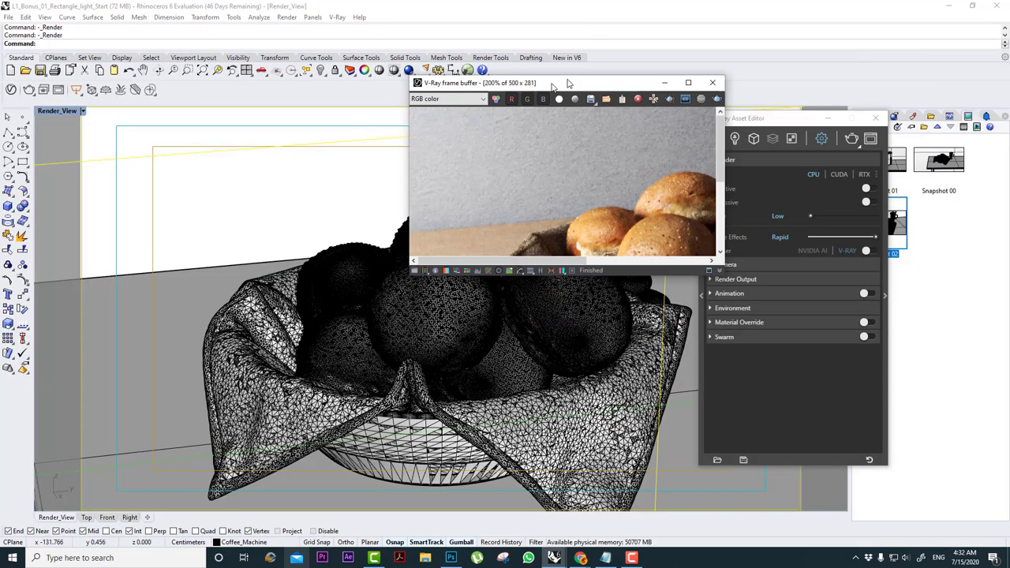
pyautogui.scroll(-1, 546, 227)
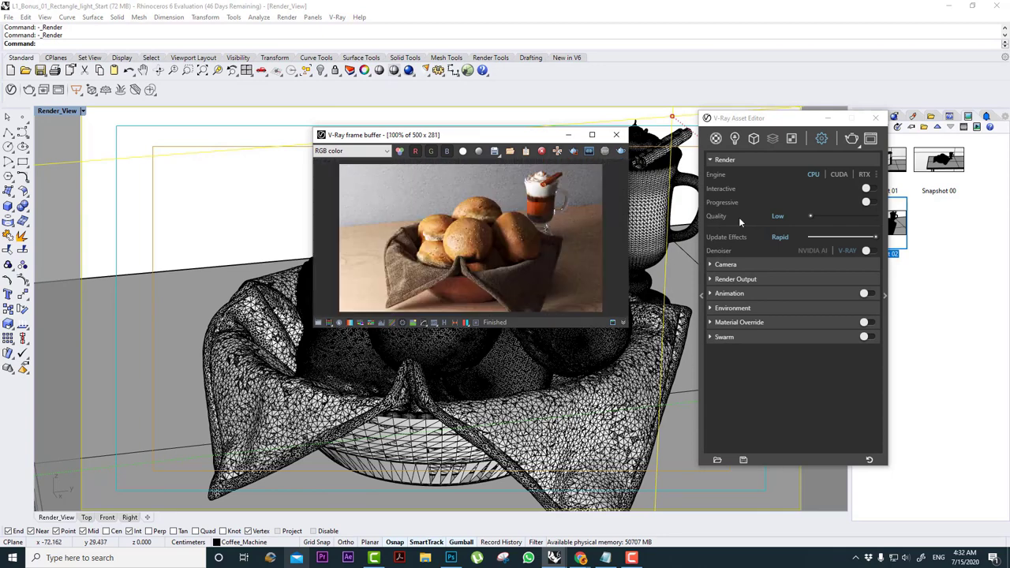
# Set the render Quality to High+ and maximize the frame buffer with the finished Low quality render enlarged to 200%.
pyautogui.moveTo(809, 214); pyautogui.dragTo(875, 216)
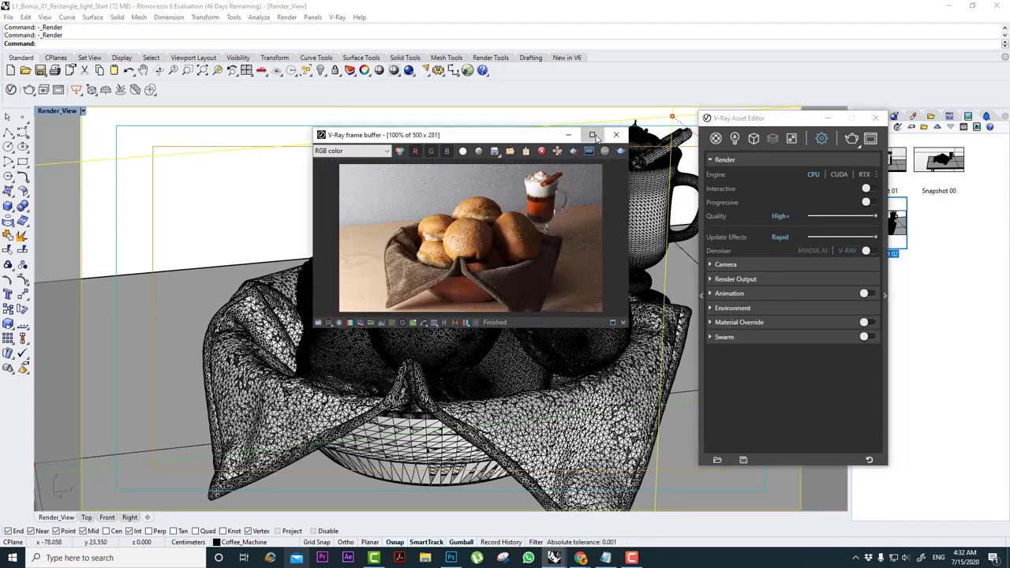
pyautogui.click(592, 134)
pyautogui.scroll(1, 565, 330)
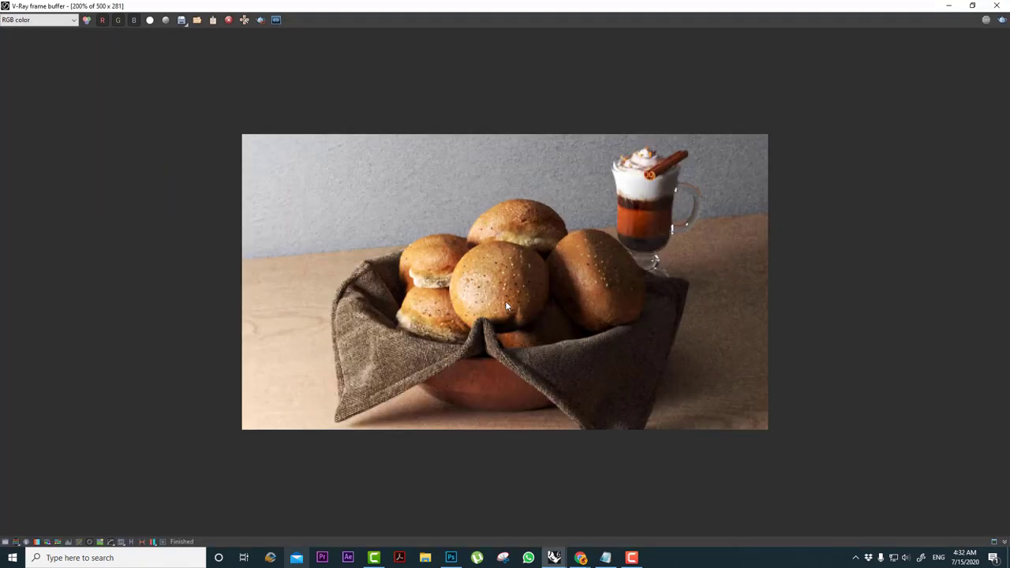
pyautogui.moveTo(304, 5); pyautogui.dragTo(419, 111)
pyautogui.doubleClick(432, 130)
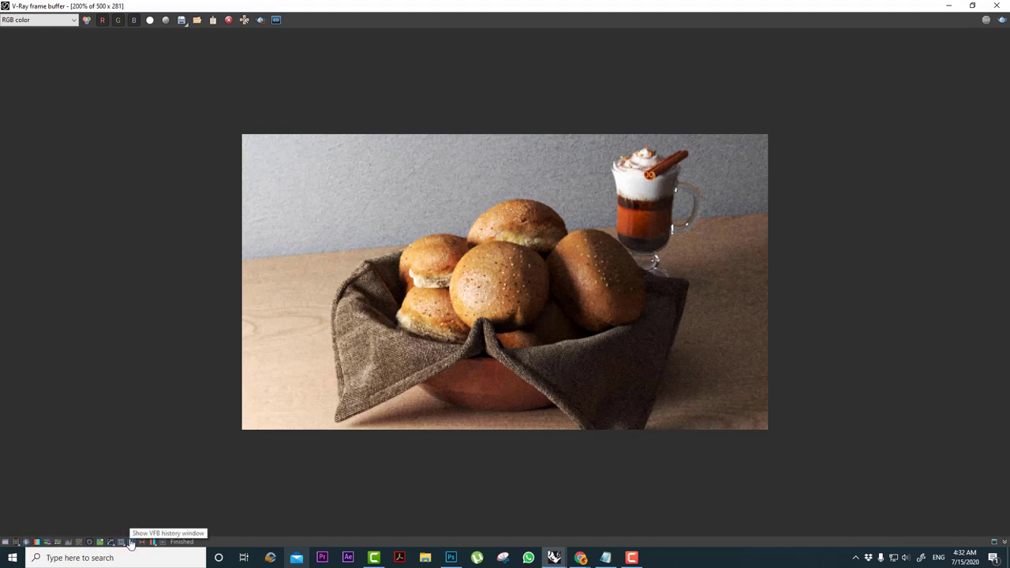
# Show the VFB history window and set the render history directory to the root of drive D:.
pyautogui.click(131, 543)
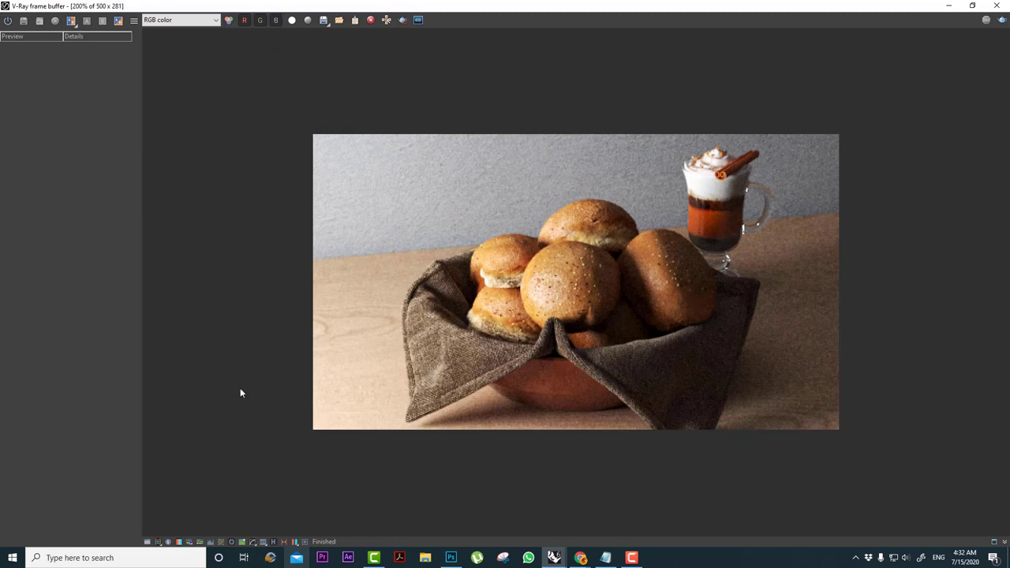
pyautogui.click(23, 22)
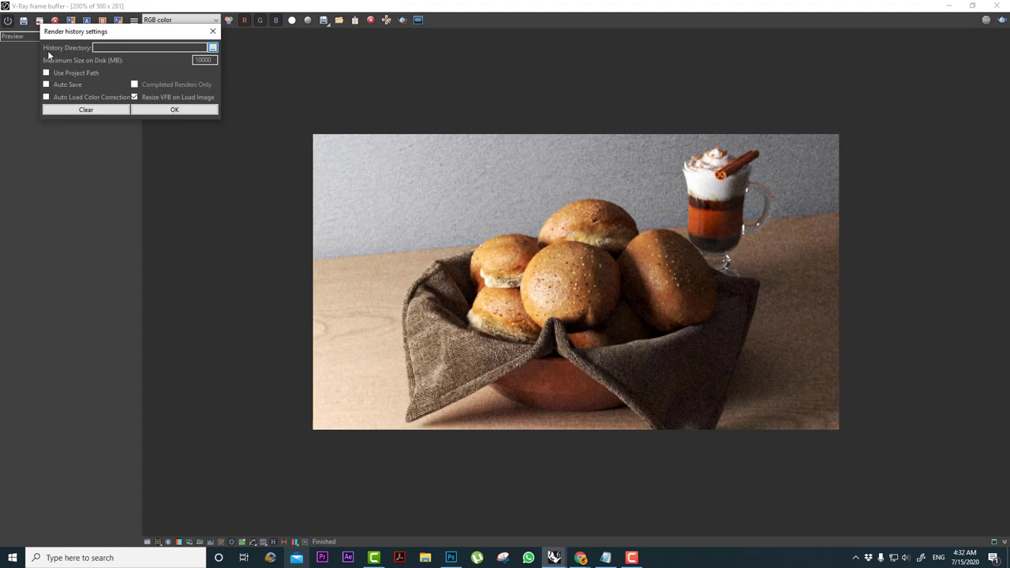
pyautogui.click(213, 47)
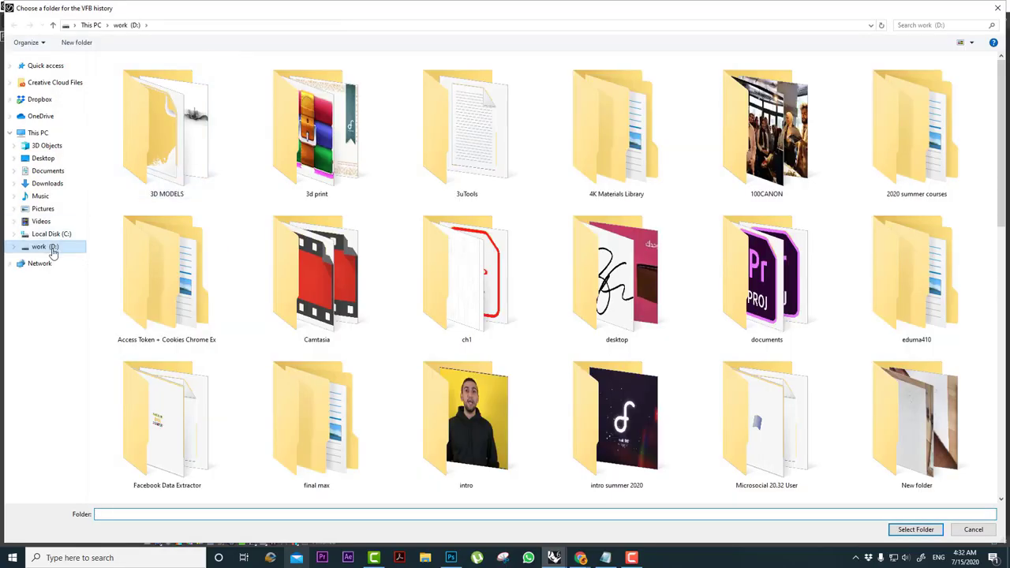
pyautogui.click(916, 529)
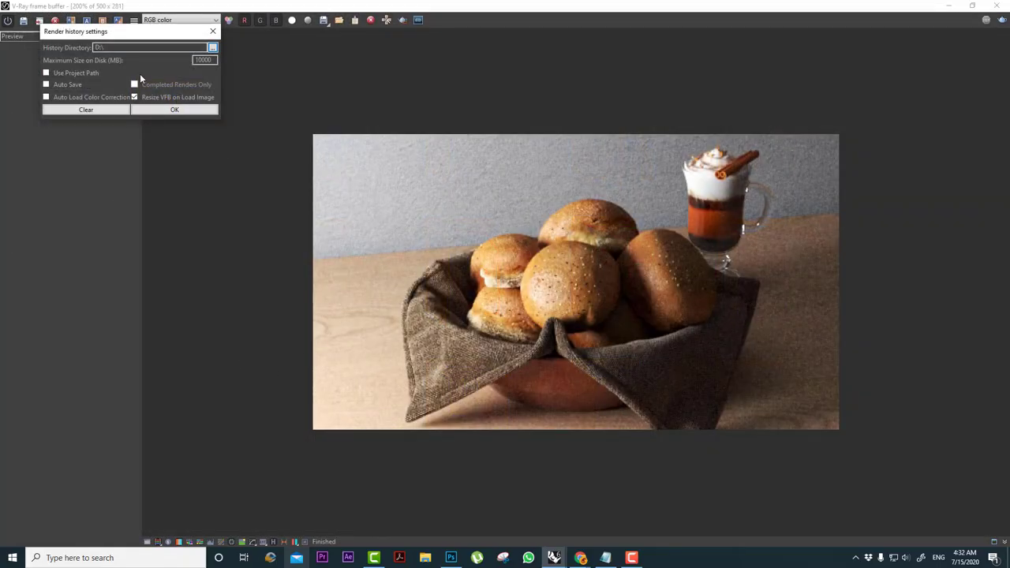
pyautogui.click(162, 109)
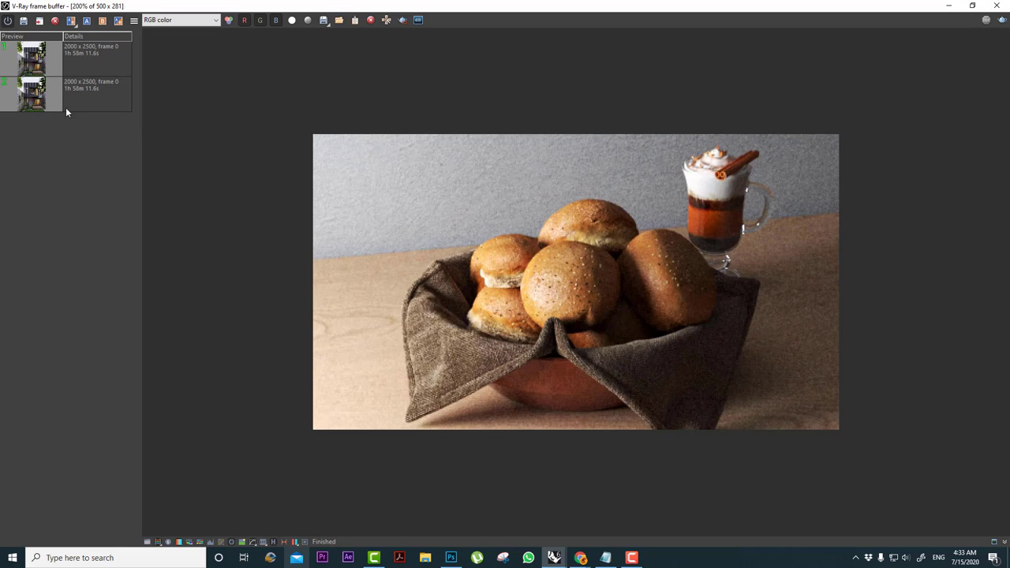
# Delete the two old building renders from the history and save the current Low quality bread render to it.
pyautogui.moveTo(66, 109); pyautogui.dragTo(35, 71)
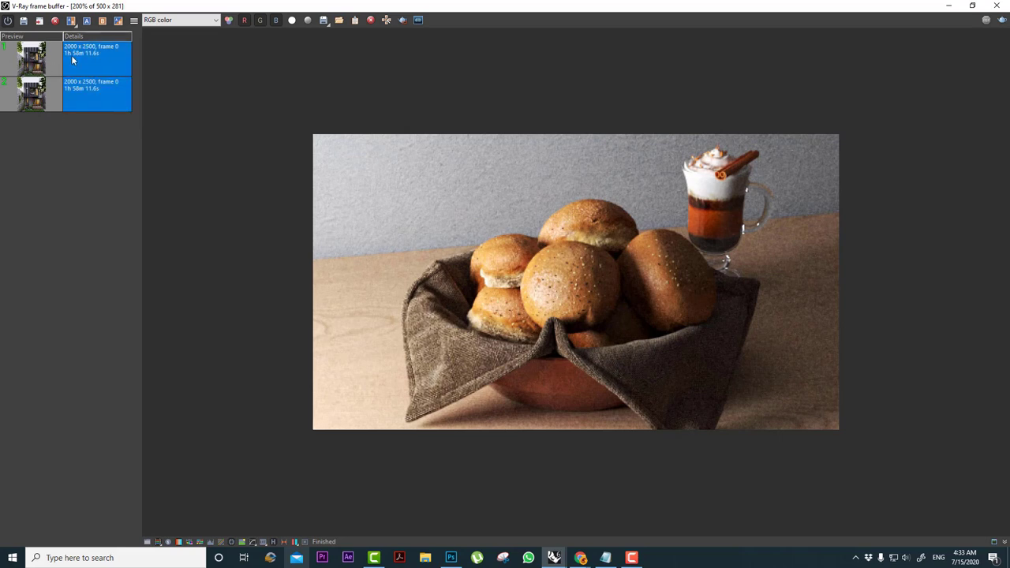
pyautogui.click(55, 20)
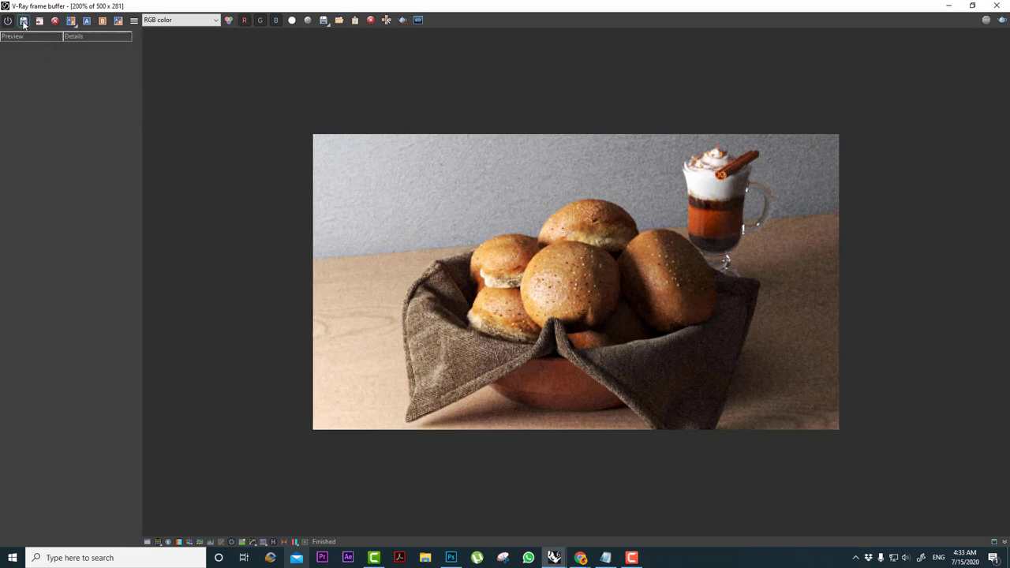
pyautogui.click(24, 22)
pyautogui.click(27, 58)
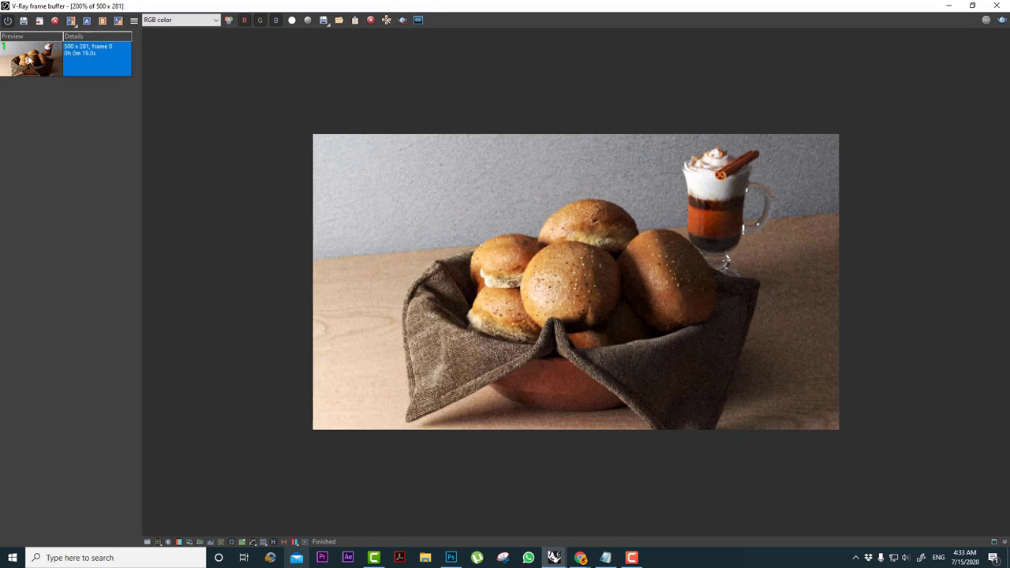
pyautogui.click(750, 275)
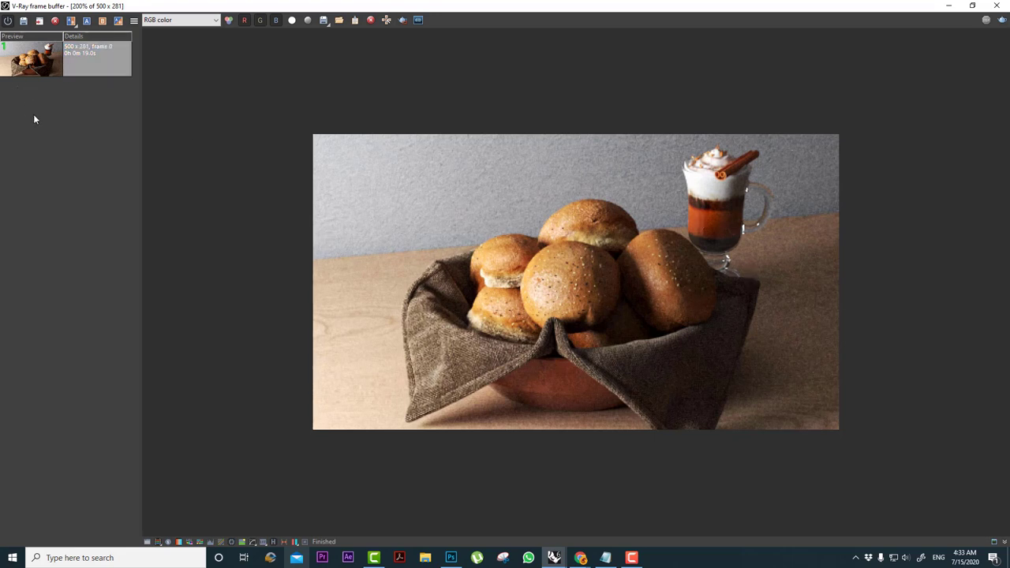
# Return the frame buffer to its normal size and start a production render with High+ quality.
pyautogui.doubleClick(792, 5)
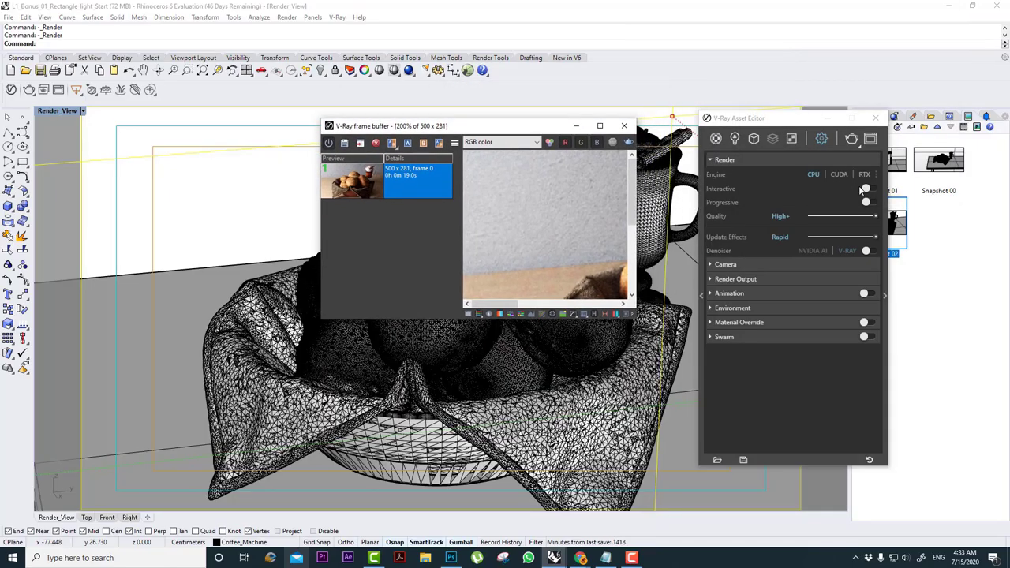
pyautogui.click(782, 215)
pyautogui.click(853, 140)
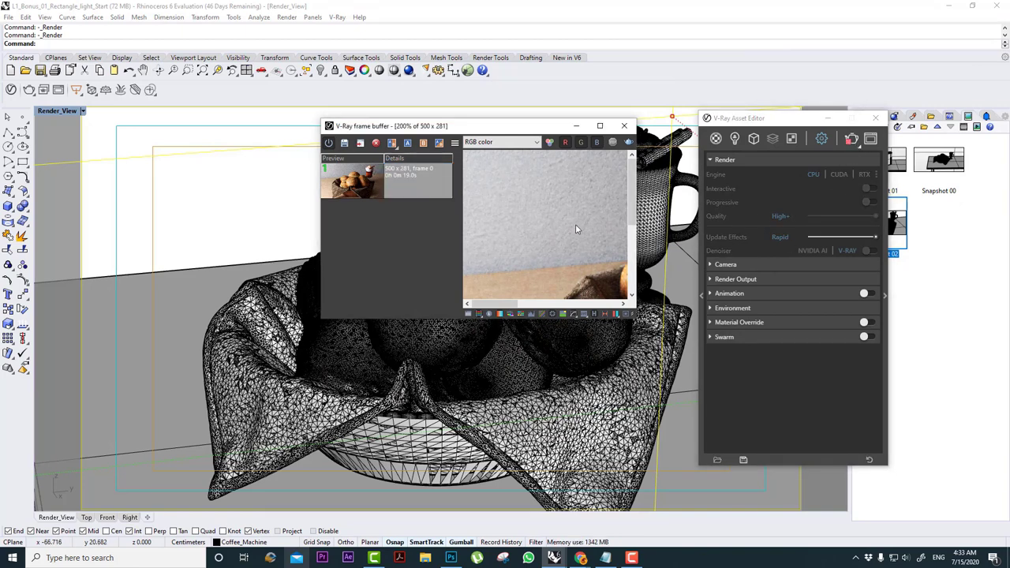
# Maximize the frame buffer and inspect the buckets, bread and cloth up close while the High+ image renders.
pyautogui.click(599, 126)
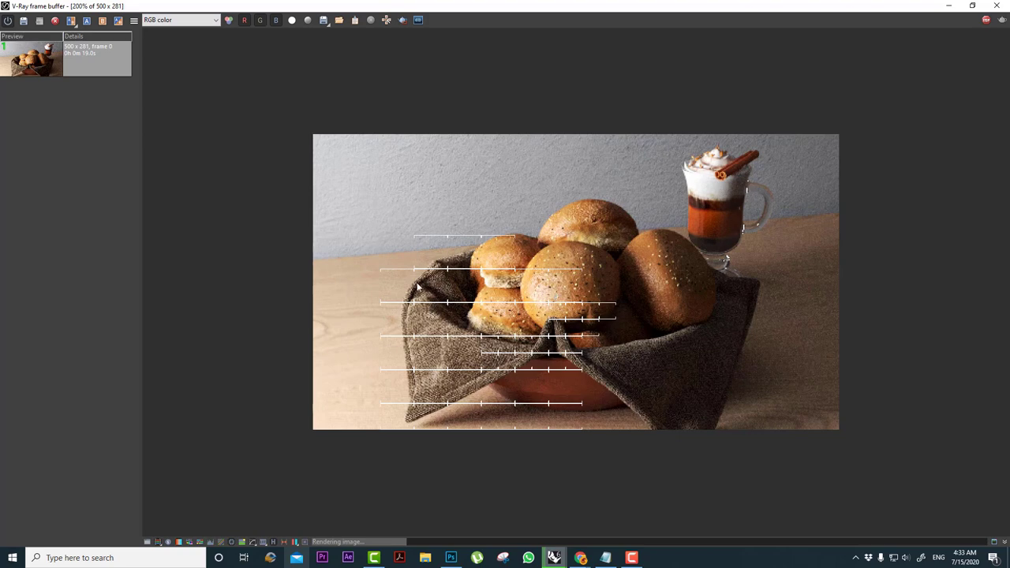
pyautogui.scroll(1, 559, 269)
pyautogui.scroll(-2, 559, 273)
pyautogui.scroll(2, 560, 273)
pyautogui.scroll(-1, 560, 273)
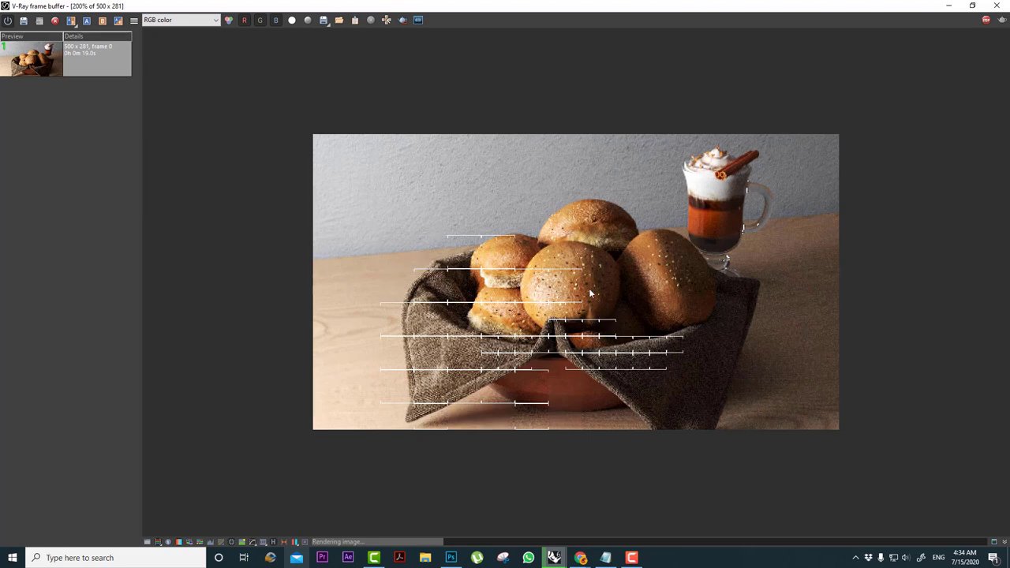
pyautogui.scroll(1, 591, 293)
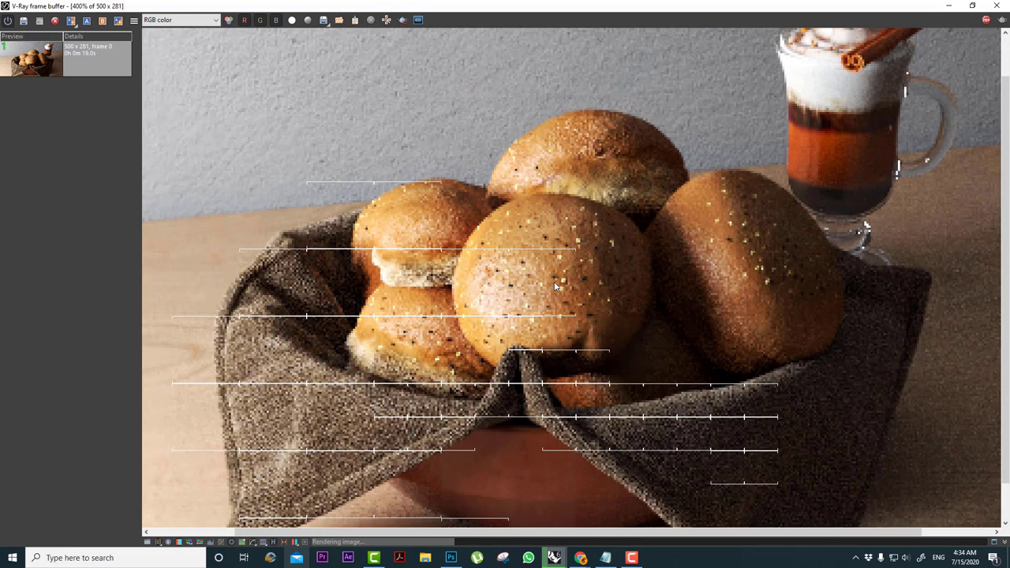
pyautogui.scroll(-1, 555, 286)
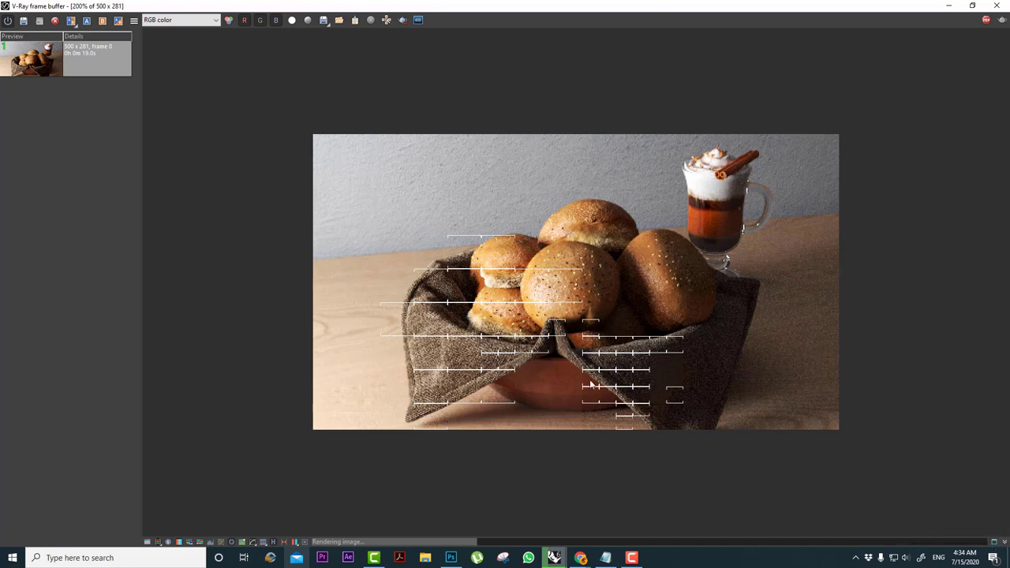
# Show the V-Ray messages window to follow the High+ render's progress, and move it clear of the image and history list.
pyautogui.click(994, 542)
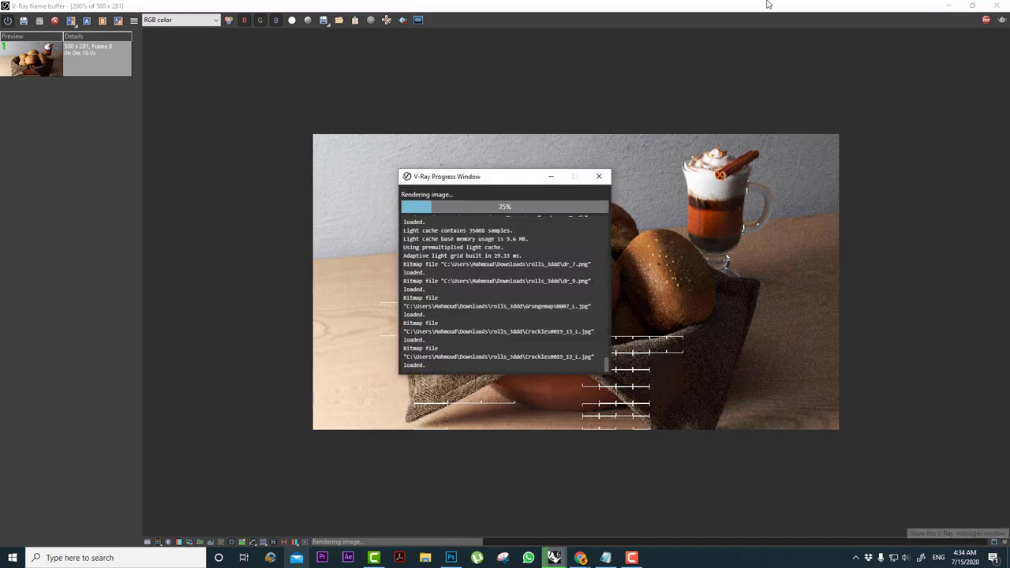
pyautogui.moveTo(417, 184); pyautogui.dragTo(96, 207)
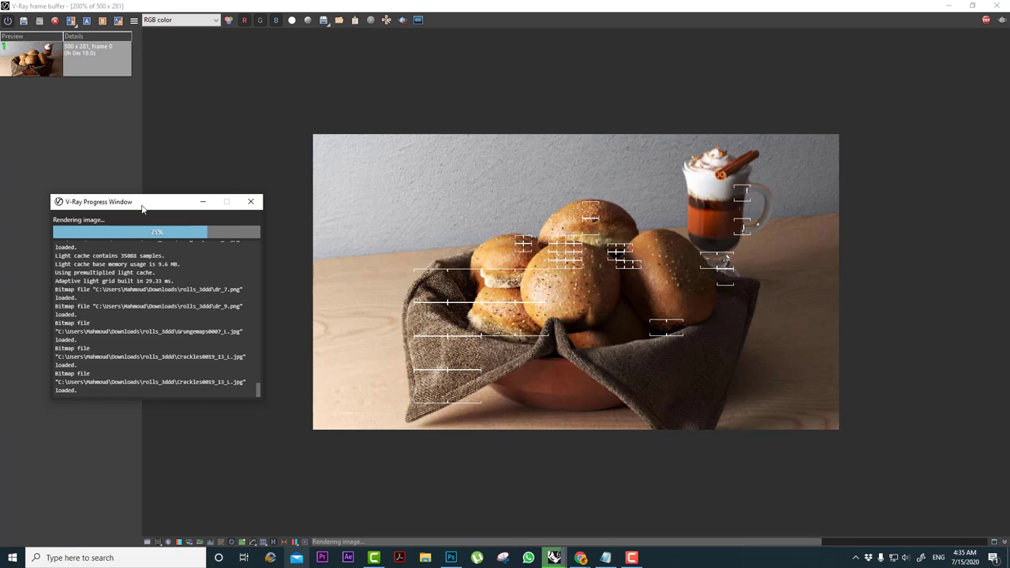
pyautogui.moveTo(142, 207); pyautogui.dragTo(192, 196)
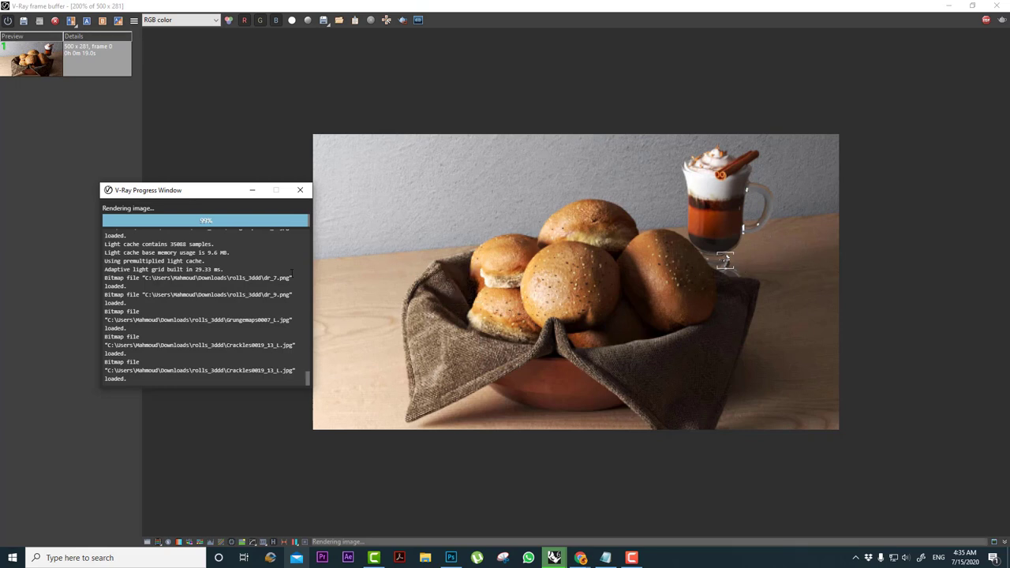
pyautogui.scroll(3, 726, 262)
pyautogui.scroll(-3, 808, 234)
pyautogui.moveTo(155, 192); pyautogui.dragTo(880, 171)
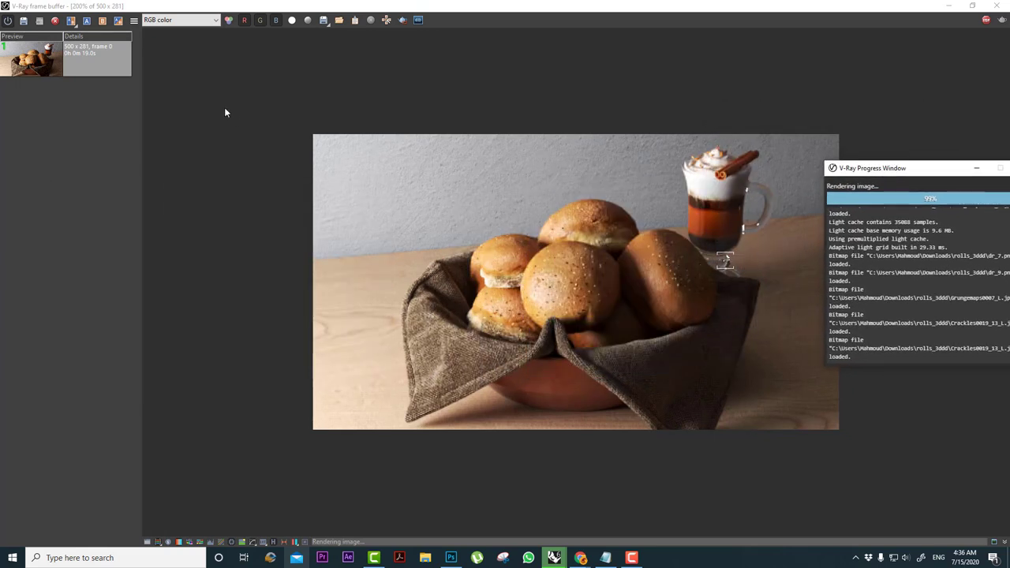
# Save the High+ render to the history, setting the Low quality image as A and the High+ image as B.
pyautogui.click(23, 21)
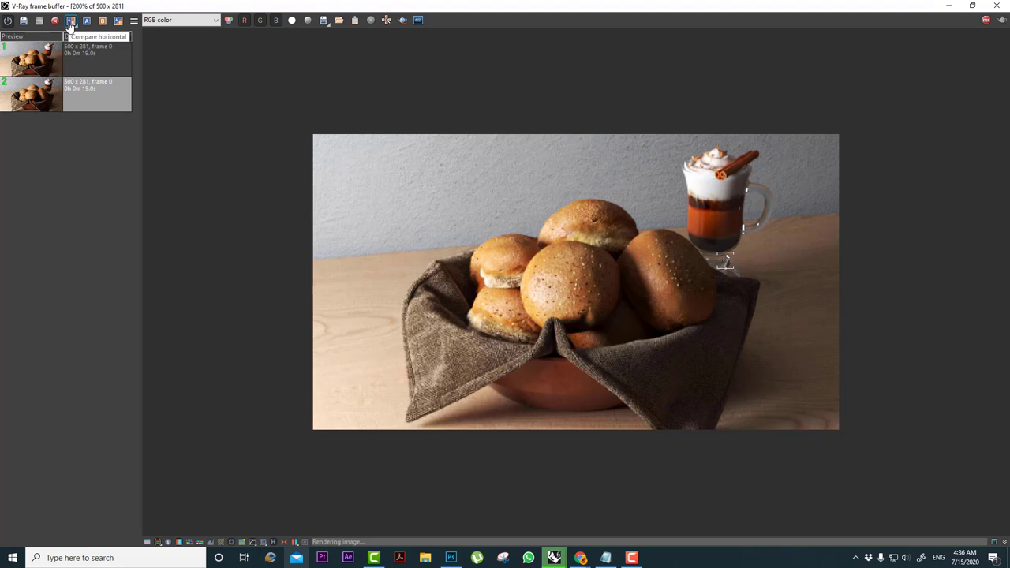
pyautogui.click(91, 102)
pyautogui.rightClick(95, 66)
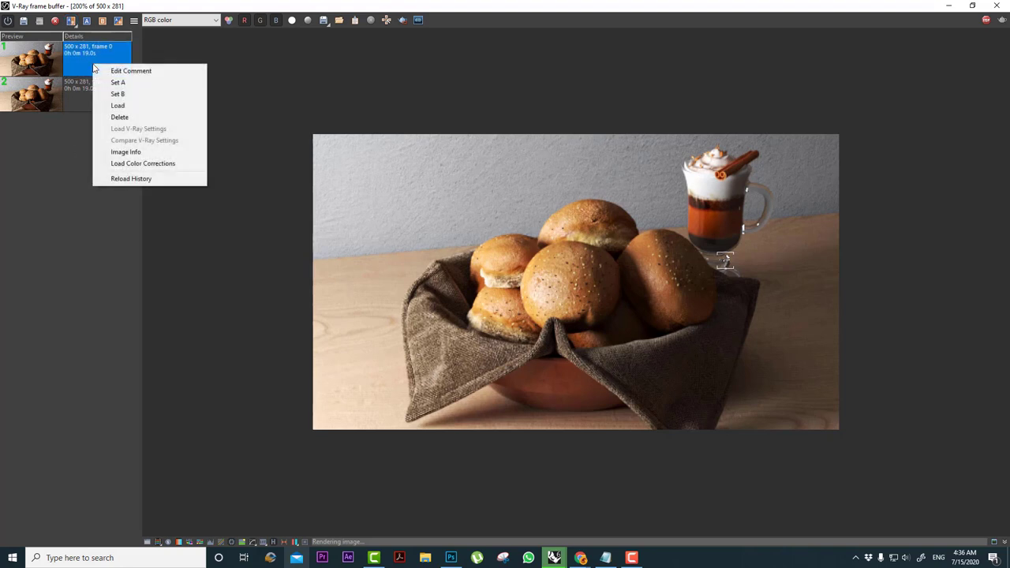
pyautogui.click(110, 82)
pyautogui.rightClick(90, 95)
pyautogui.click(111, 122)
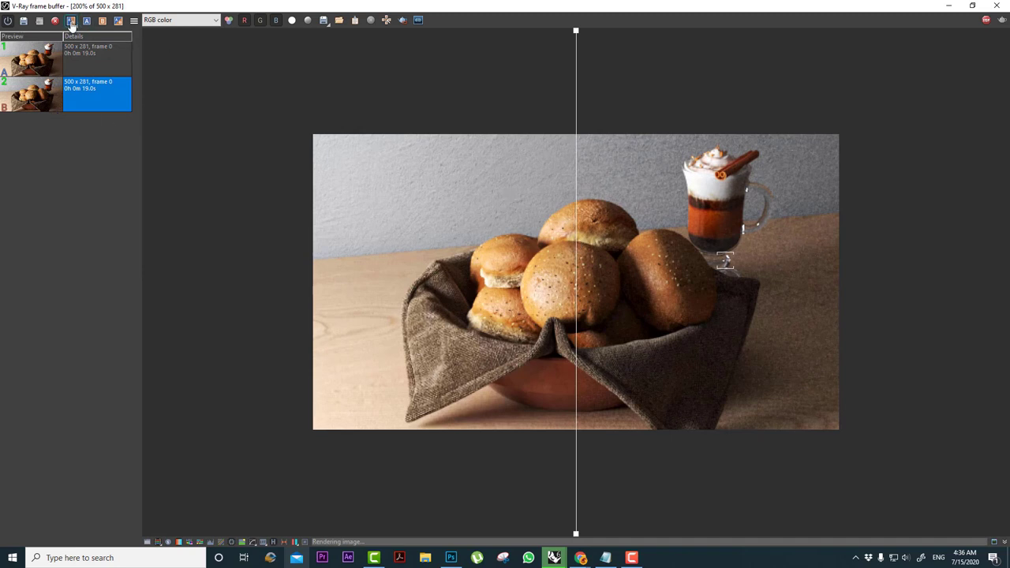
# Compare renders A and B by sliding the horizontal comparison divider across the image, and return the frame buffer to its normal size.
pyautogui.moveTo(578, 134); pyautogui.dragTo(620, 266)
pyautogui.scroll(1, 485, 261)
pyautogui.scroll(-2, 672, 242)
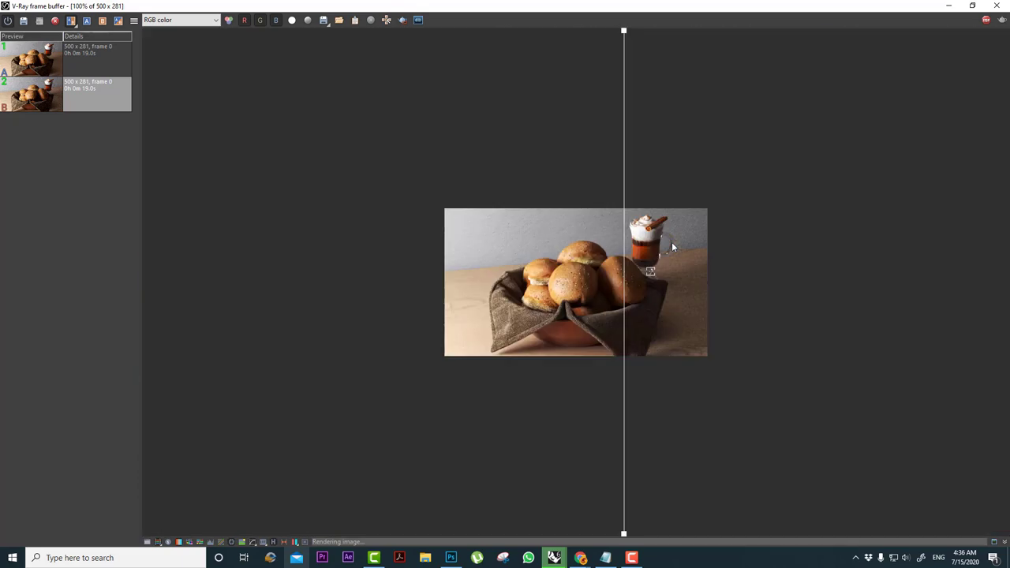
pyautogui.scroll(1, 631, 233)
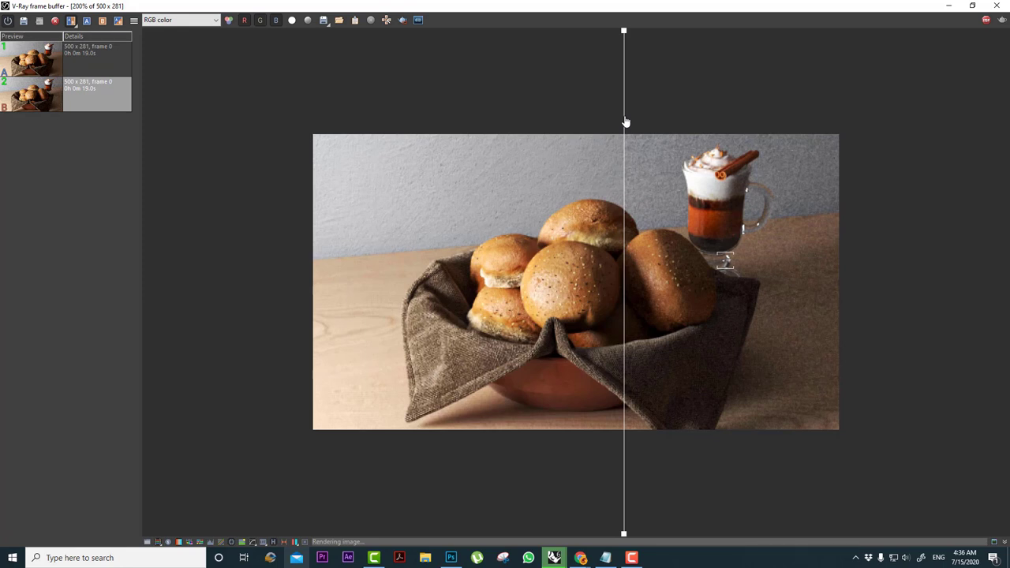
pyautogui.moveTo(623, 117); pyautogui.dragTo(866, 360)
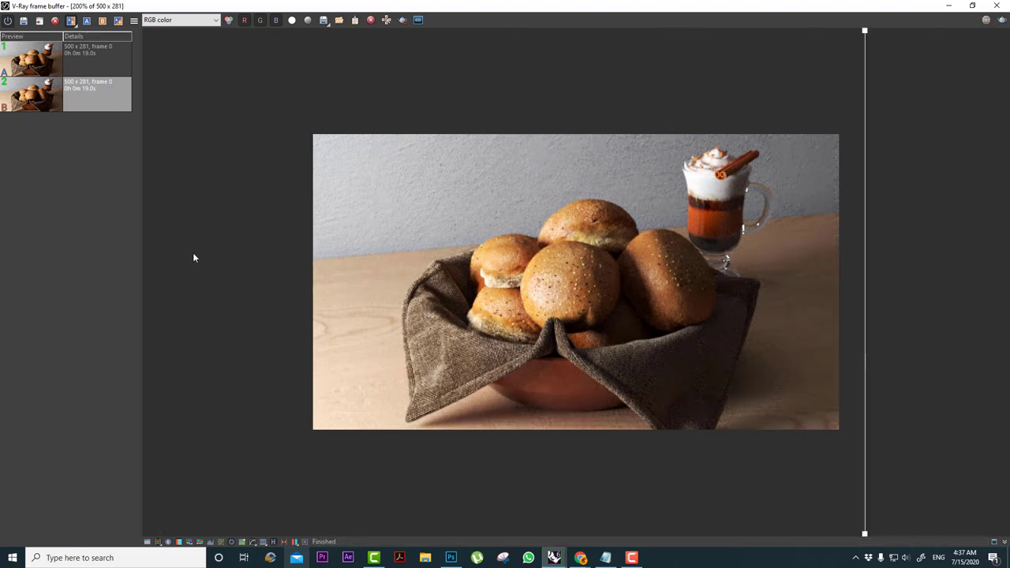
pyautogui.click(17, 211)
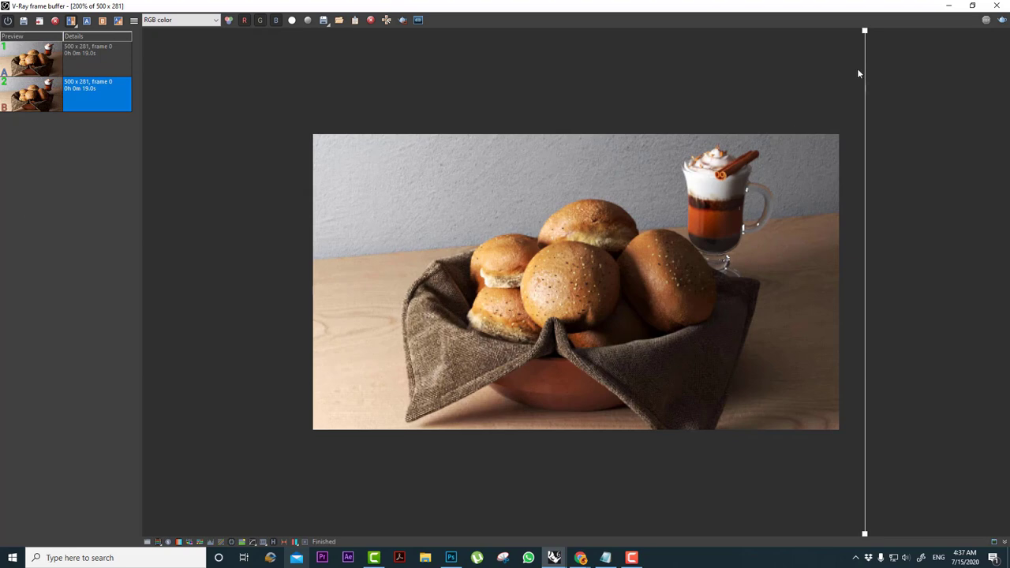
pyautogui.click(58, 60)
pyautogui.press('super+Down')
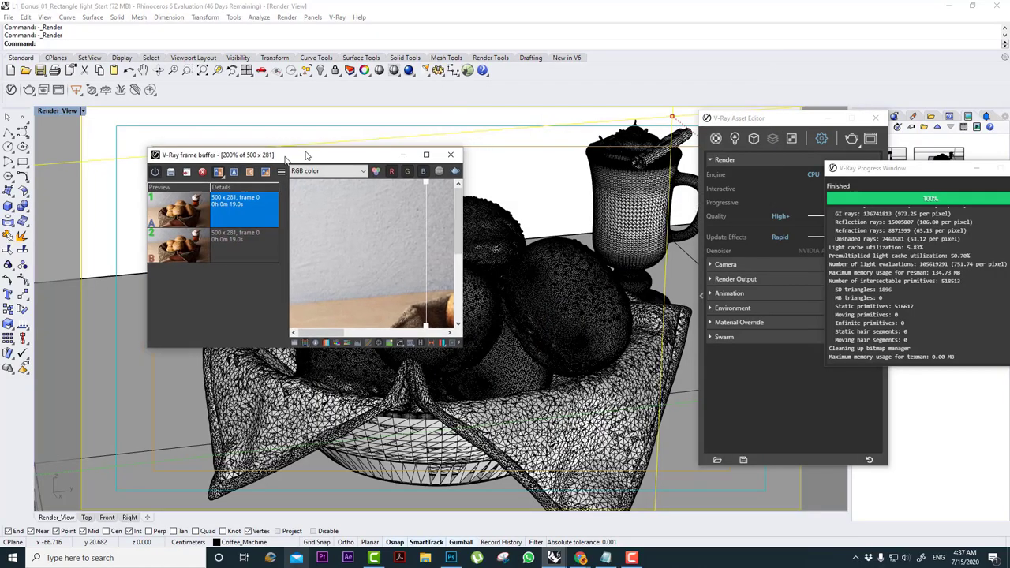
# Close the V-Ray progress window and expand the Render Output settings in the Asset Editor.
pyautogui.moveTo(864, 176); pyautogui.dragTo(493, 221)
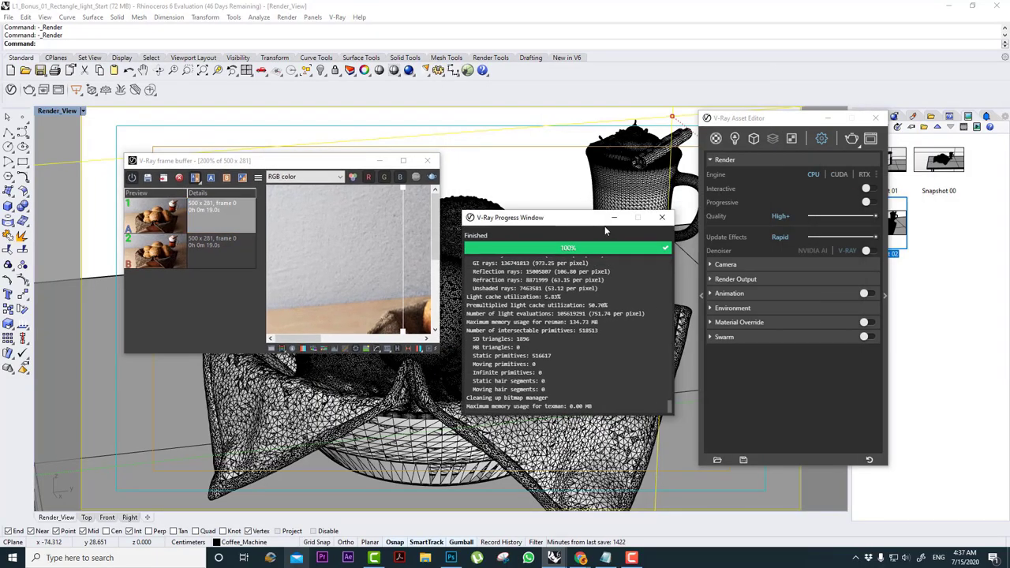
pyautogui.click(667, 219)
pyautogui.click(759, 279)
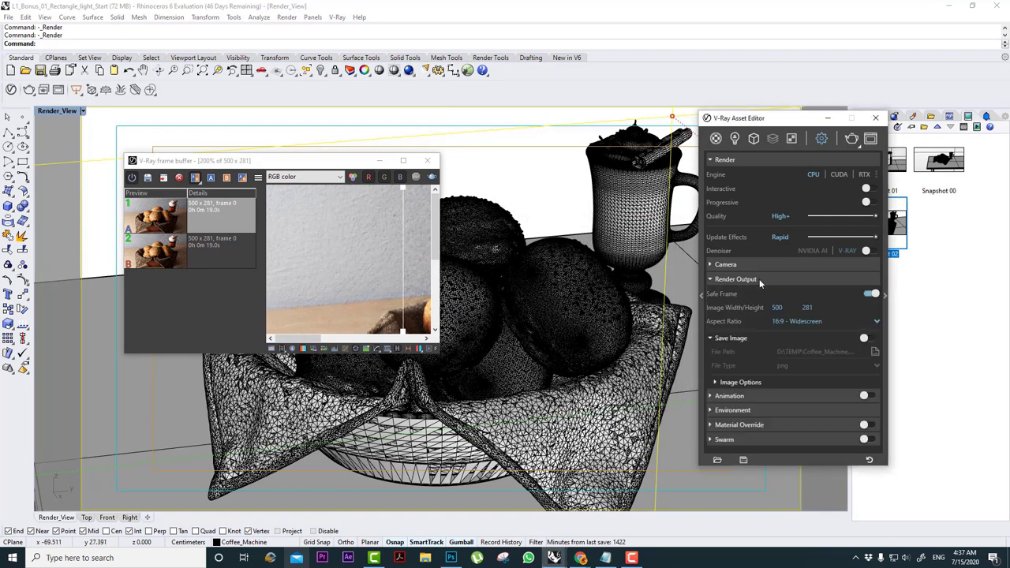
pyautogui.scroll(-2, 327, 271)
pyautogui.scroll(1, 386, 272)
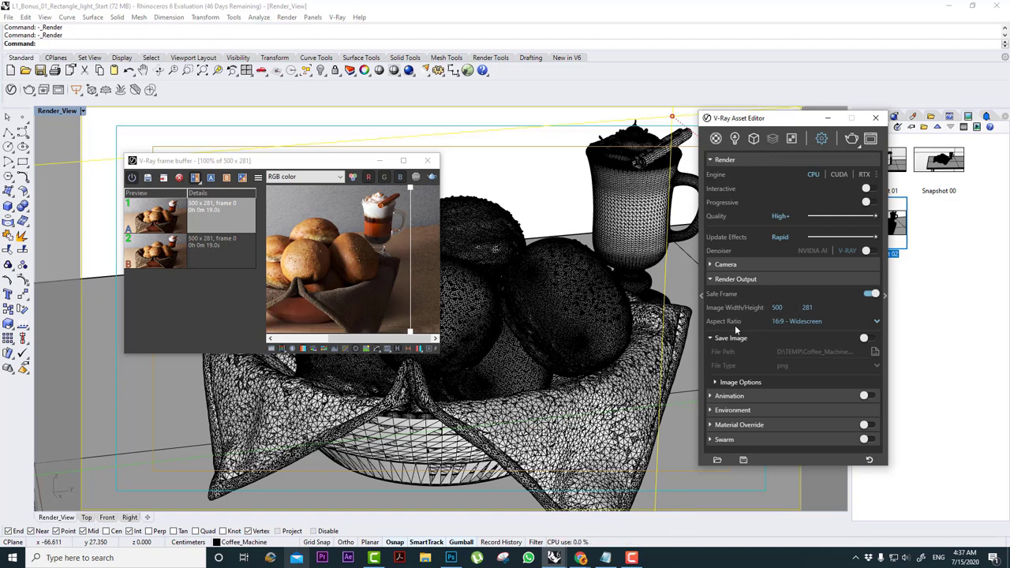
# Collapse the Save Image settings and set the render output's aspect ratio to 1:1 - Square.
pyautogui.click(805, 321)
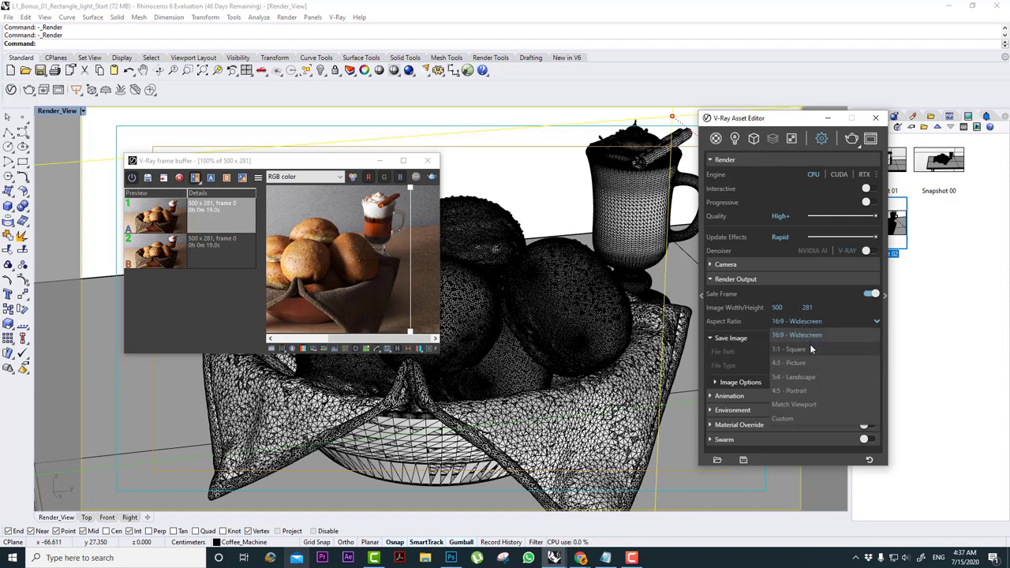
pyautogui.click(746, 337)
pyautogui.scroll(-2, 320, 251)
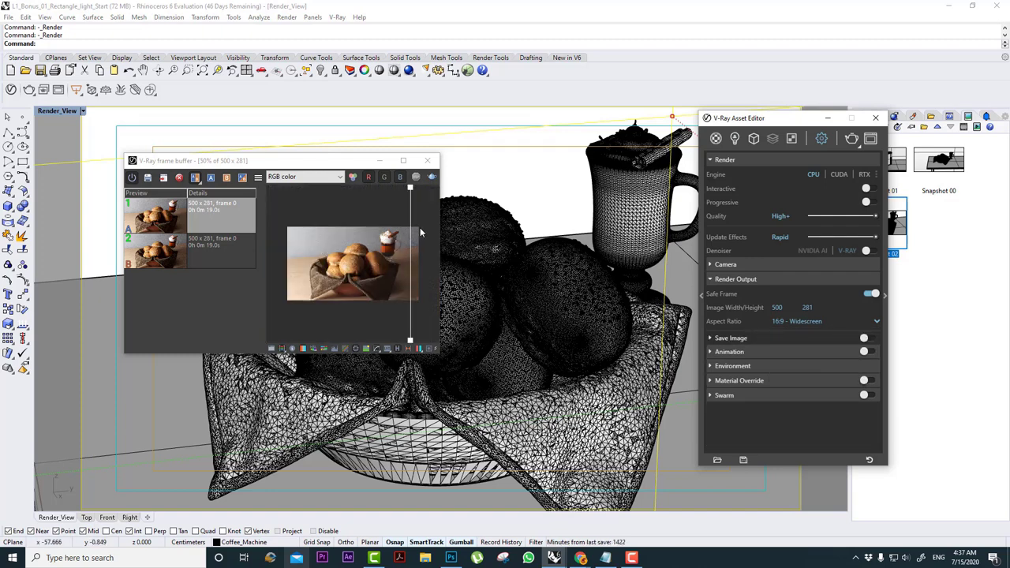
pyautogui.click(807, 324)
pyautogui.click(808, 348)
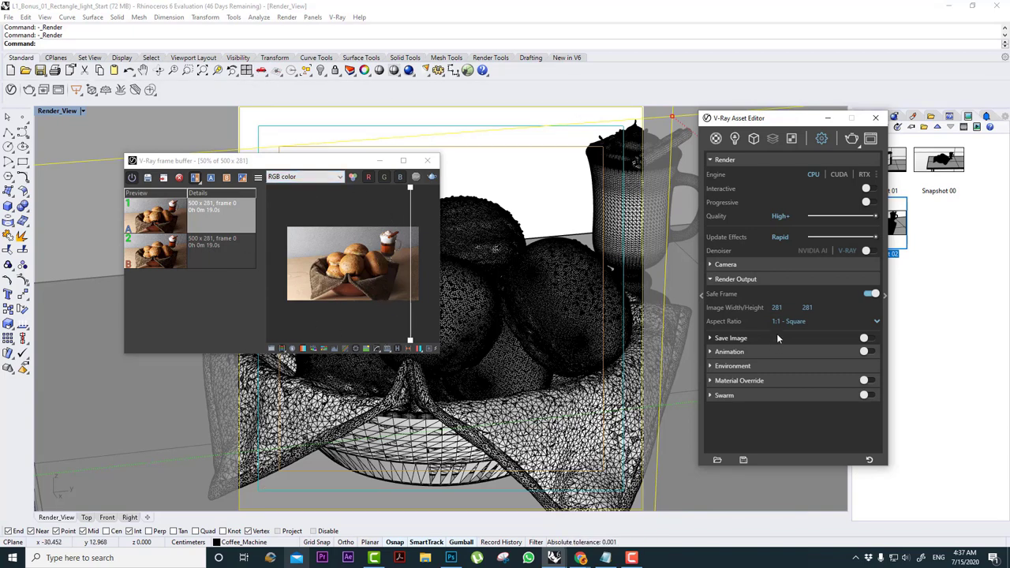
# Check the Safe Frame by switching it off and on, and start a render at an image size of 900 x 900.
pyautogui.click(870, 294)
pyautogui.click(869, 295)
pyautogui.press('Return')
pyautogui.click(432, 178)
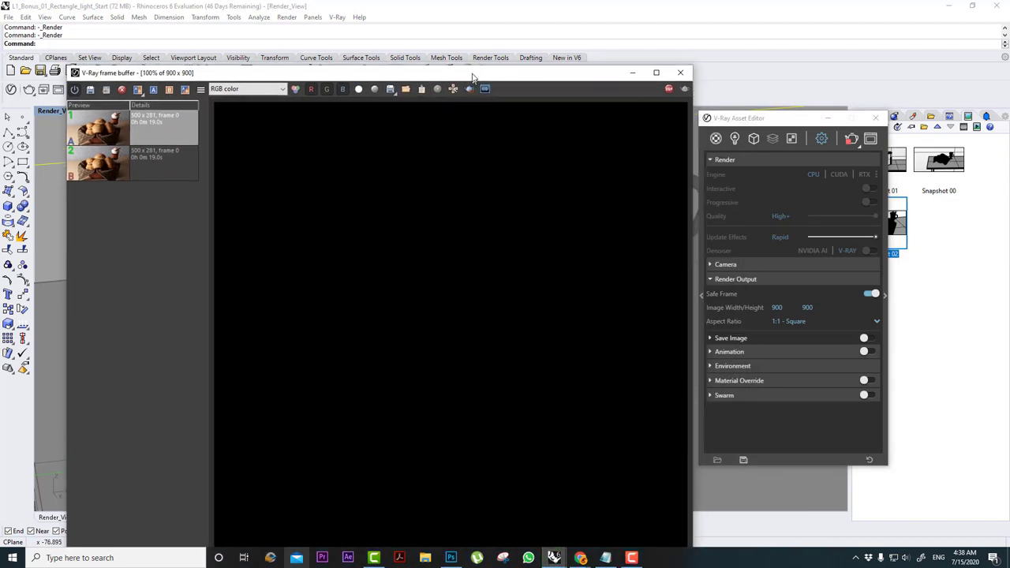
pyautogui.scroll(-2, 597, 279)
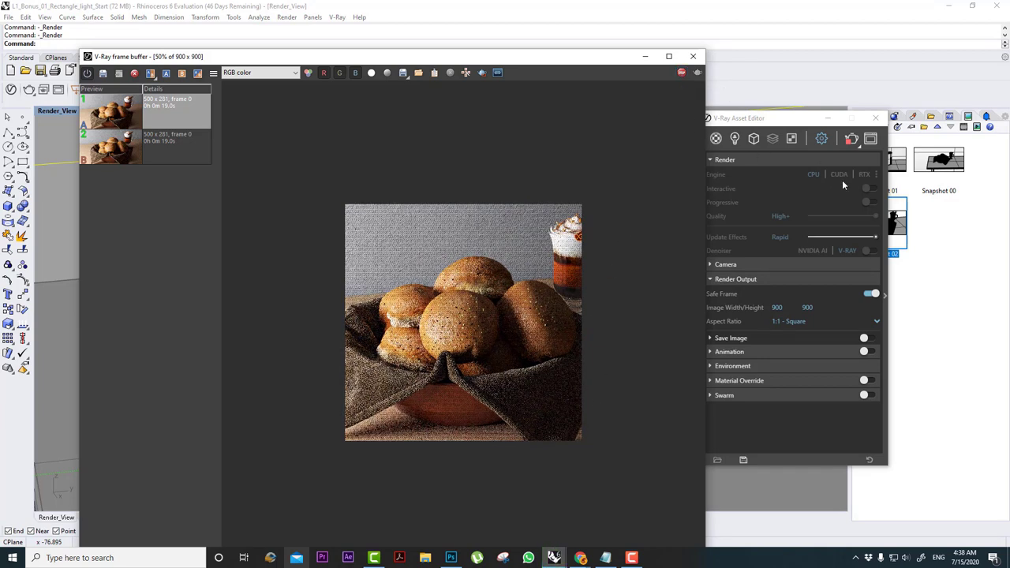
# Start an interactive render in place of the production one, and arrange the frame buffer and Asset Editor side by side.
pyautogui.click(867, 188)
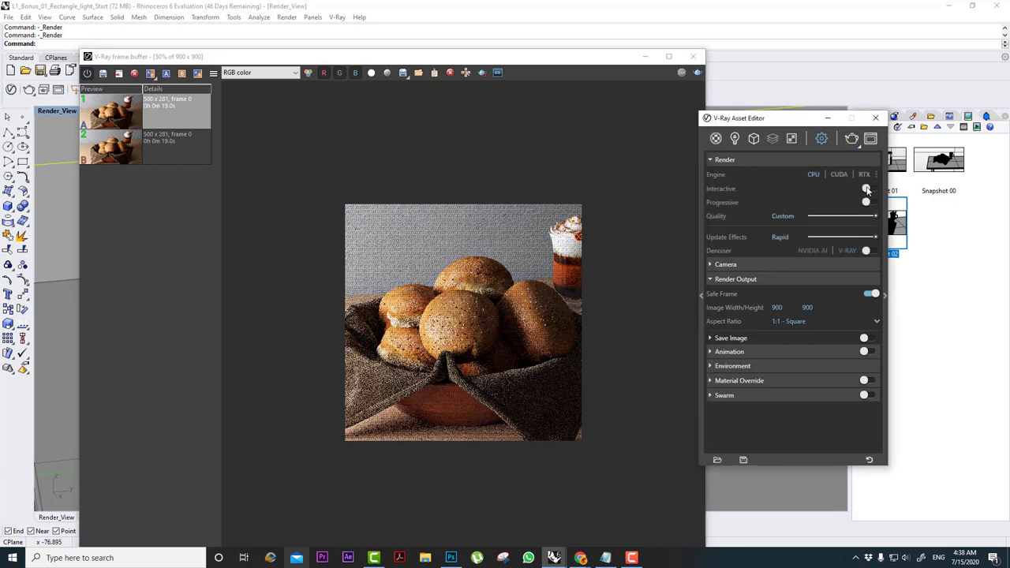
pyautogui.click(648, 315)
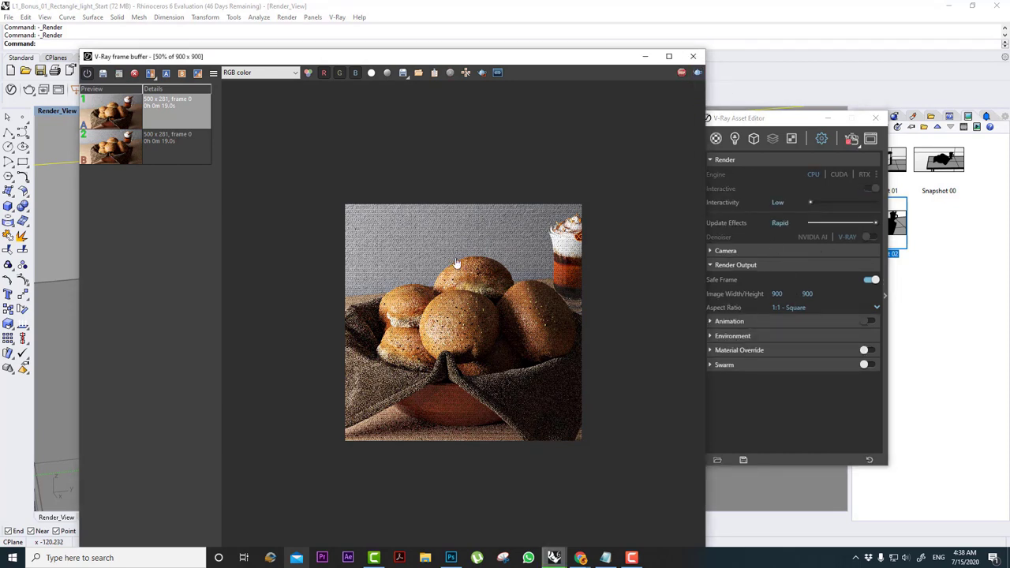
pyautogui.moveTo(432, 59); pyautogui.dragTo(357, 26)
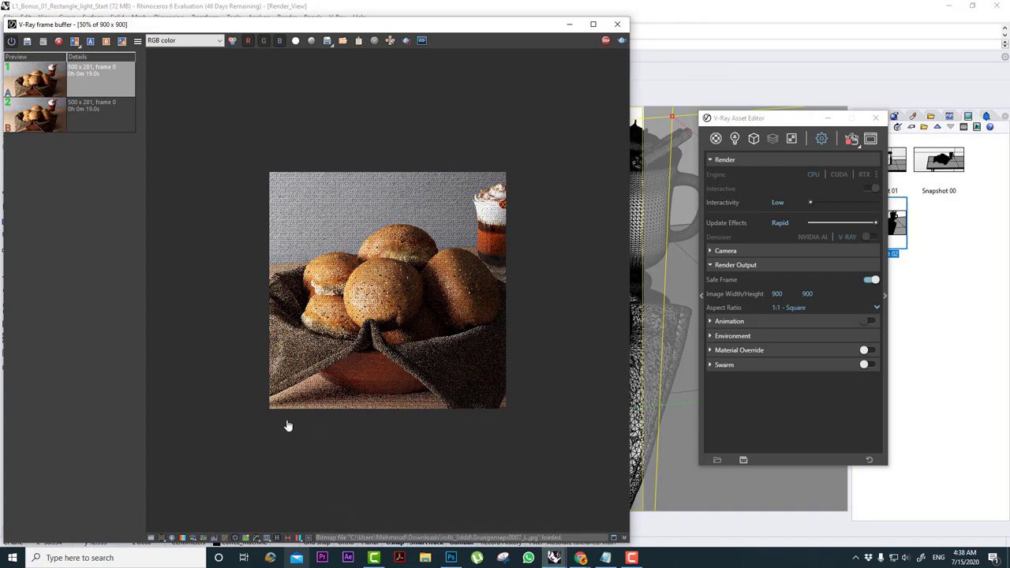
pyautogui.moveTo(744, 114); pyautogui.dragTo(724, 129)
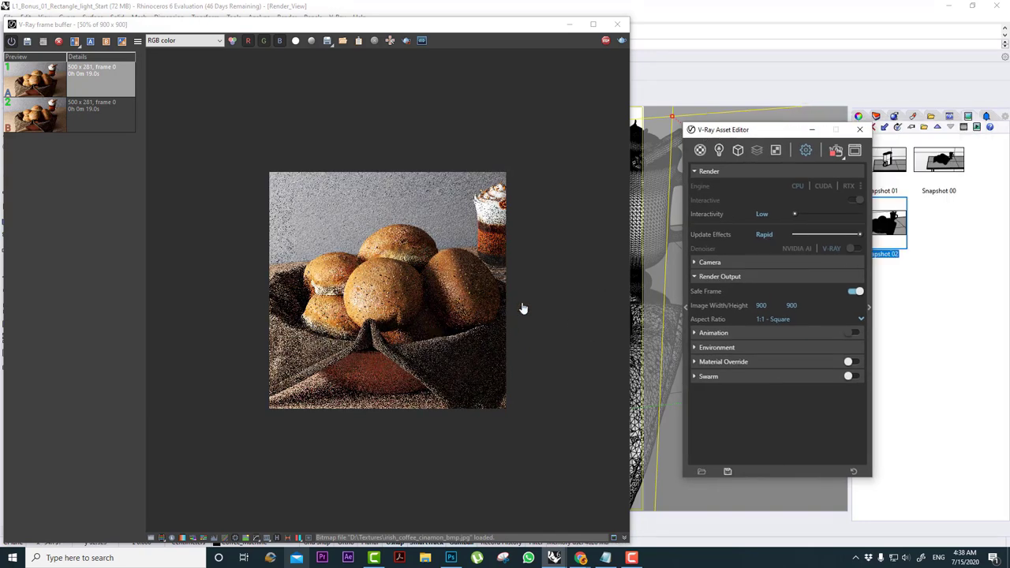
# Try the 4:3 - Picture, 5:4 - Landscape and 4:5 - Portrait aspect ratios in the interactive render.
pyautogui.click(773, 319)
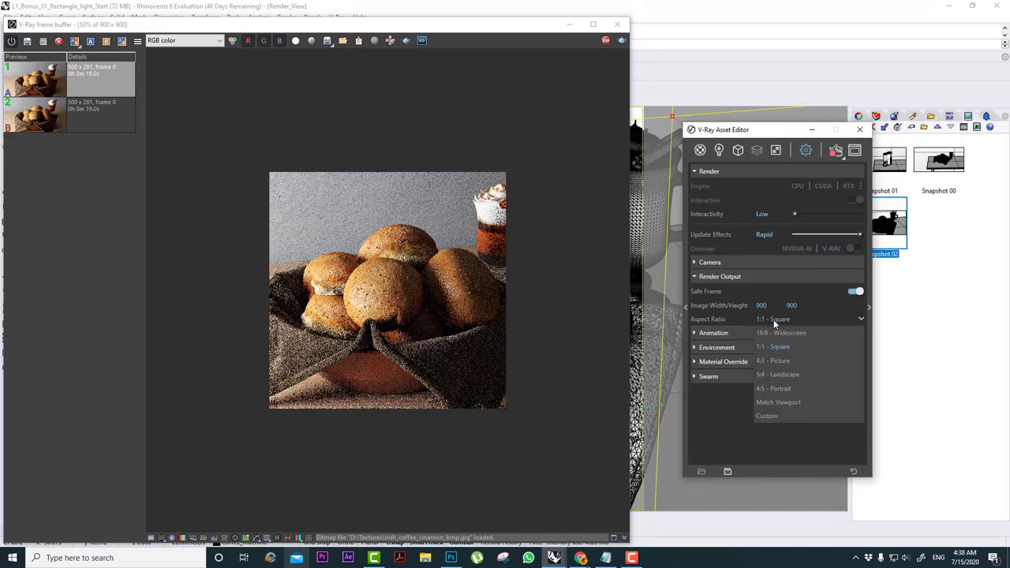
pyautogui.click(784, 359)
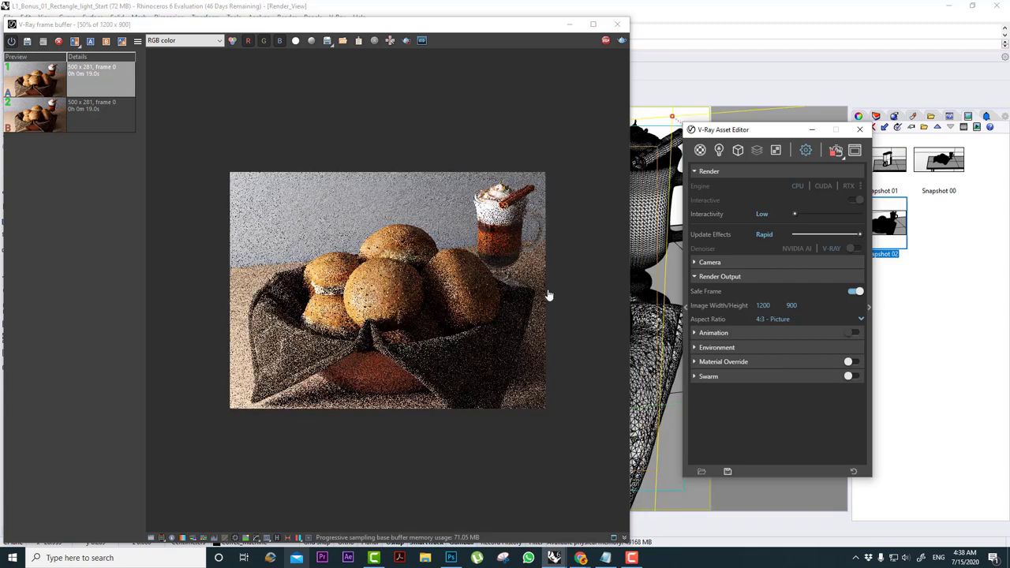
pyautogui.click(785, 317)
pyautogui.click(786, 371)
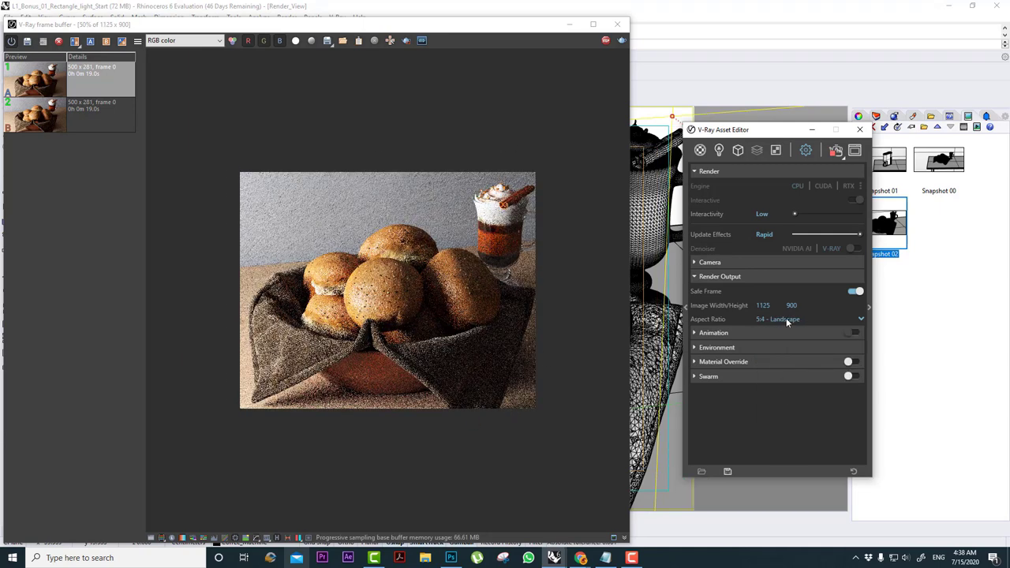
pyautogui.click(786, 320)
pyautogui.click(782, 388)
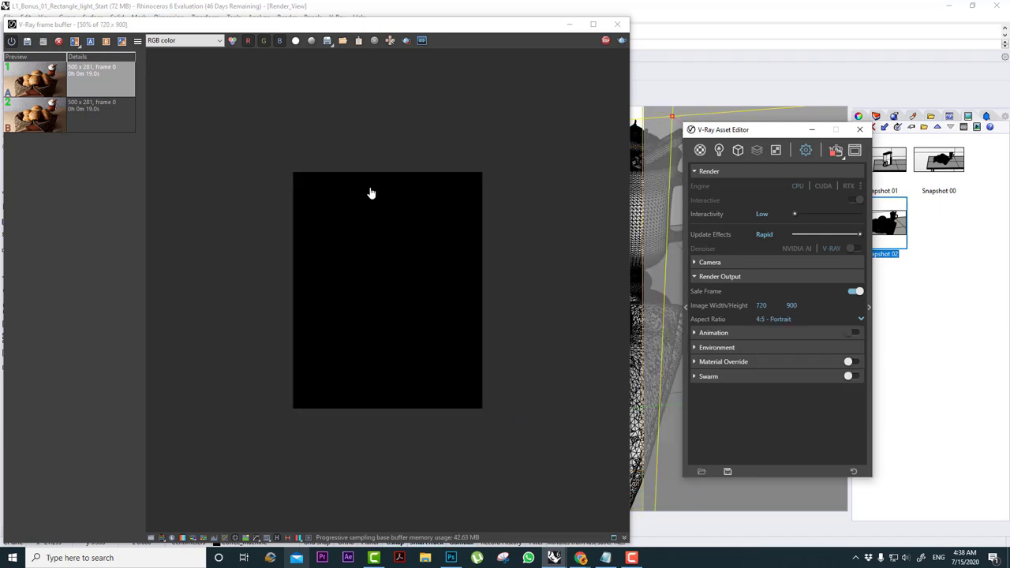
pyautogui.scroll(3, 413, 295)
pyautogui.scroll(-2, 413, 295)
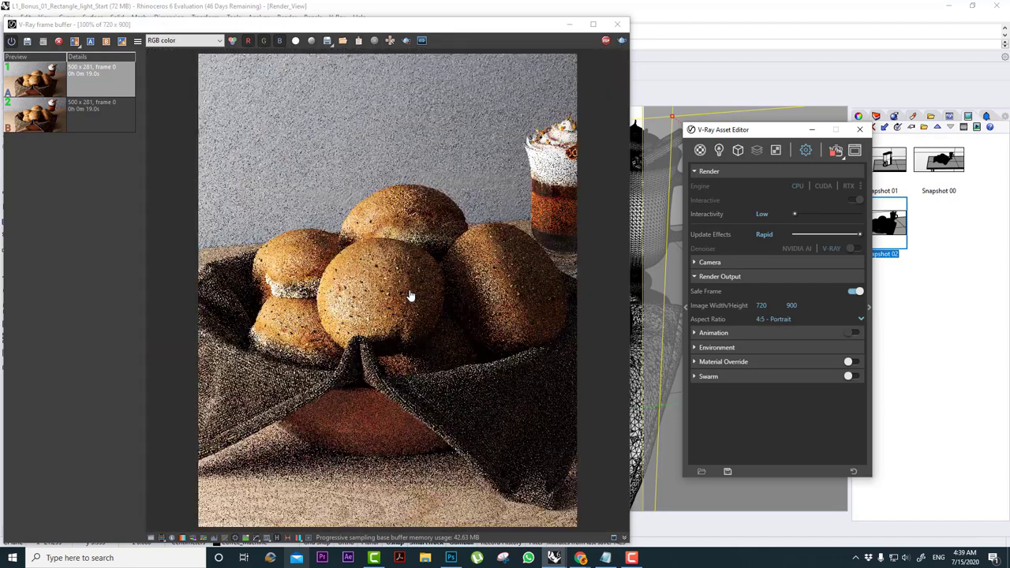
# Set the output aspect ratio to 16:9 - Widescreen and open the image width value for editing.
pyautogui.click(781, 319)
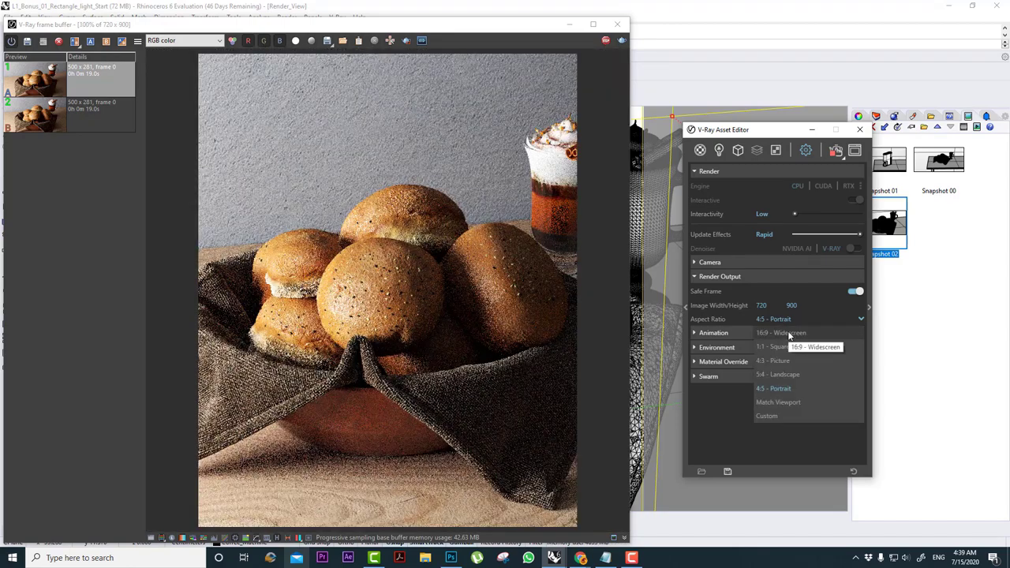
pyautogui.click(788, 333)
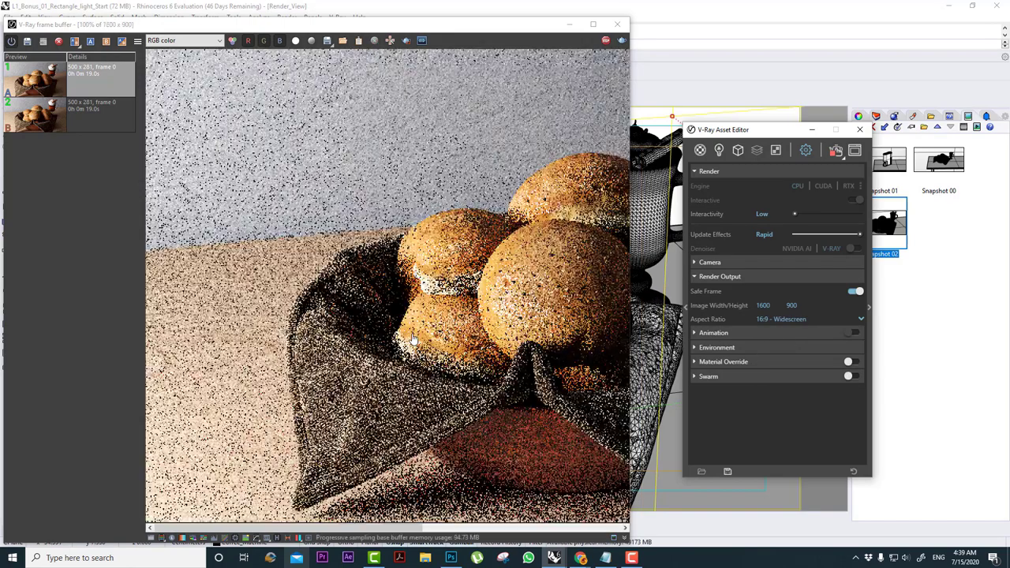
pyautogui.click(763, 305)
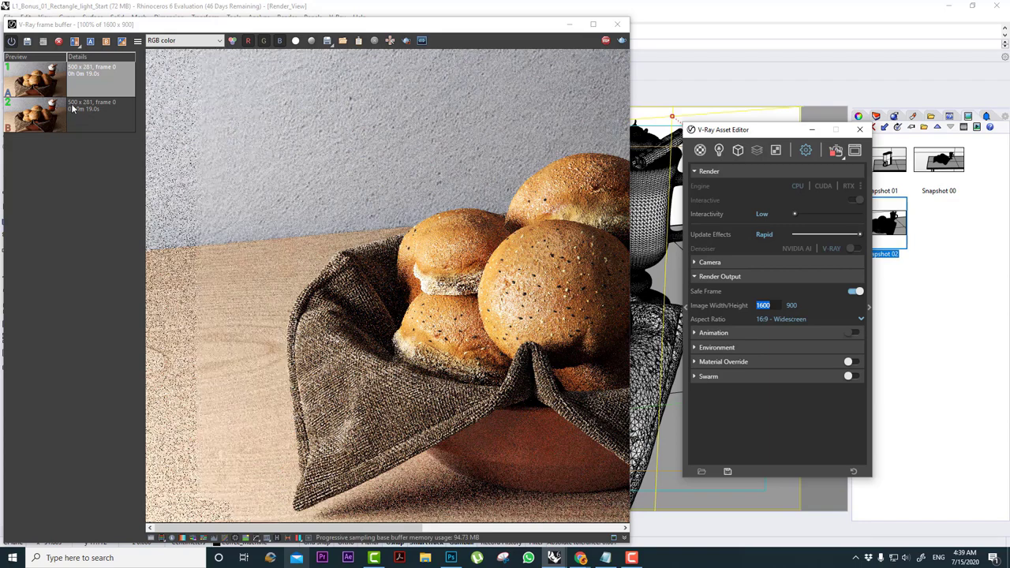
# Examine the seeds and surface detail of the front bread roll in the interactive render, and return to the whole image.
pyautogui.scroll(-3, 432, 244)
pyautogui.scroll(3, 432, 264)
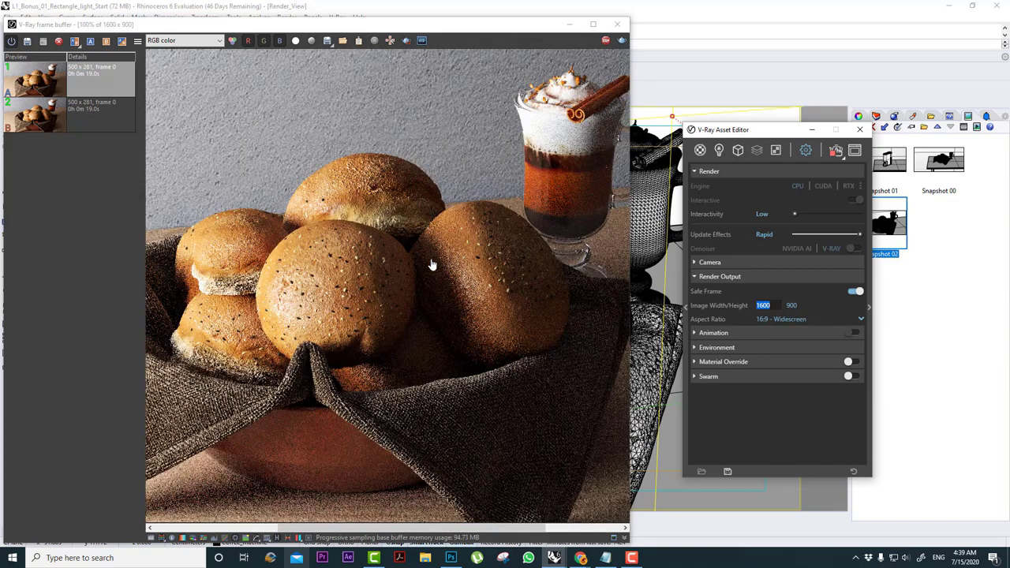
pyautogui.scroll(2, 285, 280)
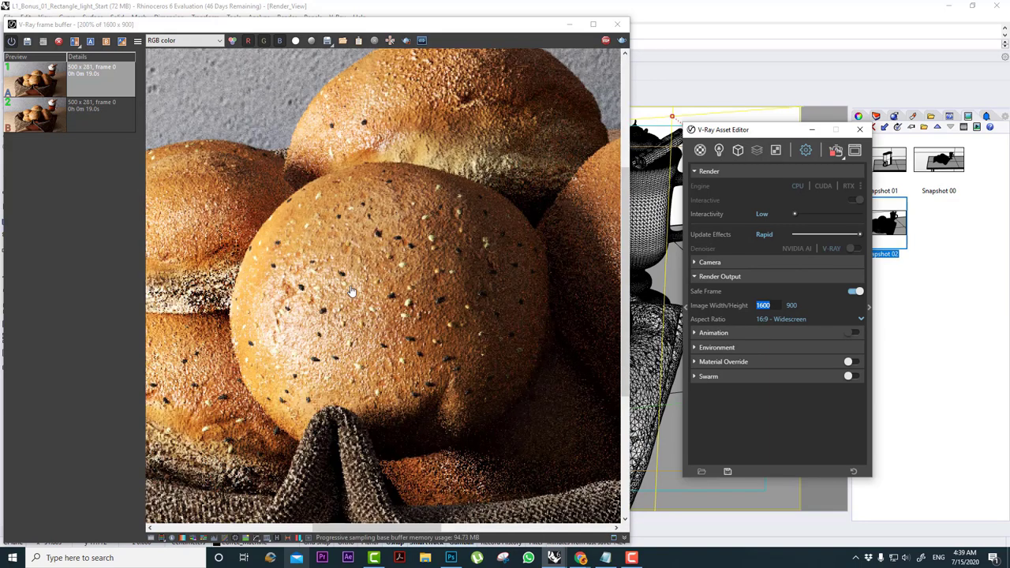
pyautogui.scroll(1, 360, 320)
pyautogui.scroll(-1, 360, 319)
pyautogui.scroll(1, 360, 320)
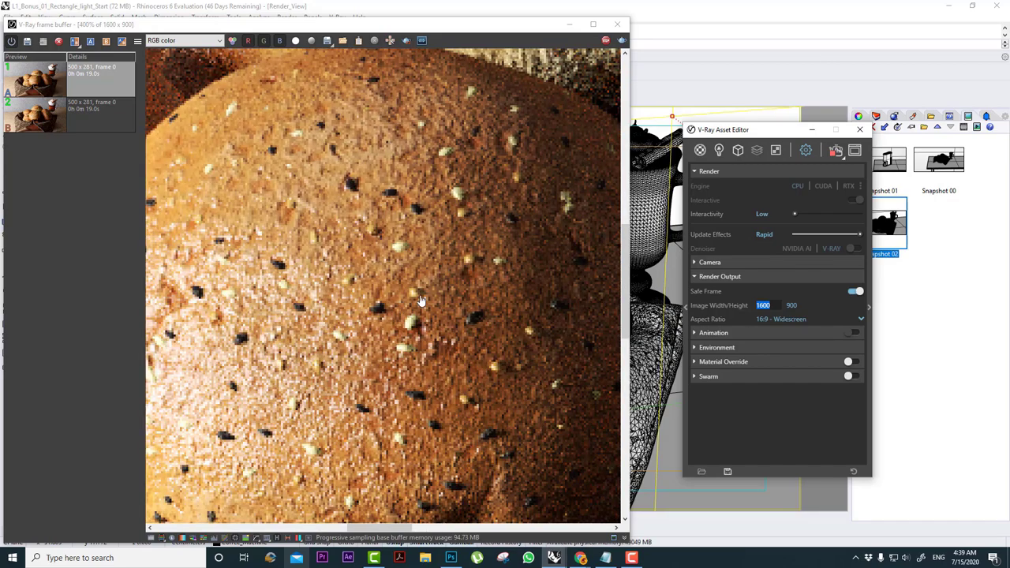
pyautogui.scroll(-1, 420, 300)
pyautogui.scroll(-2, 420, 308)
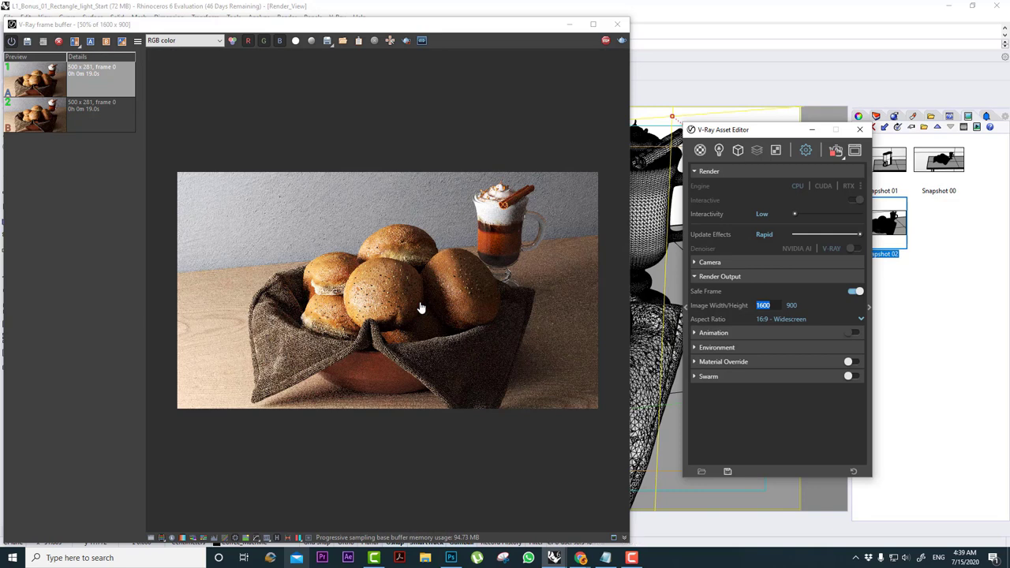
# Switch to Photoshop and hide the clay-render layer 11111 to view the full-colour image.
pyautogui.click(451, 557)
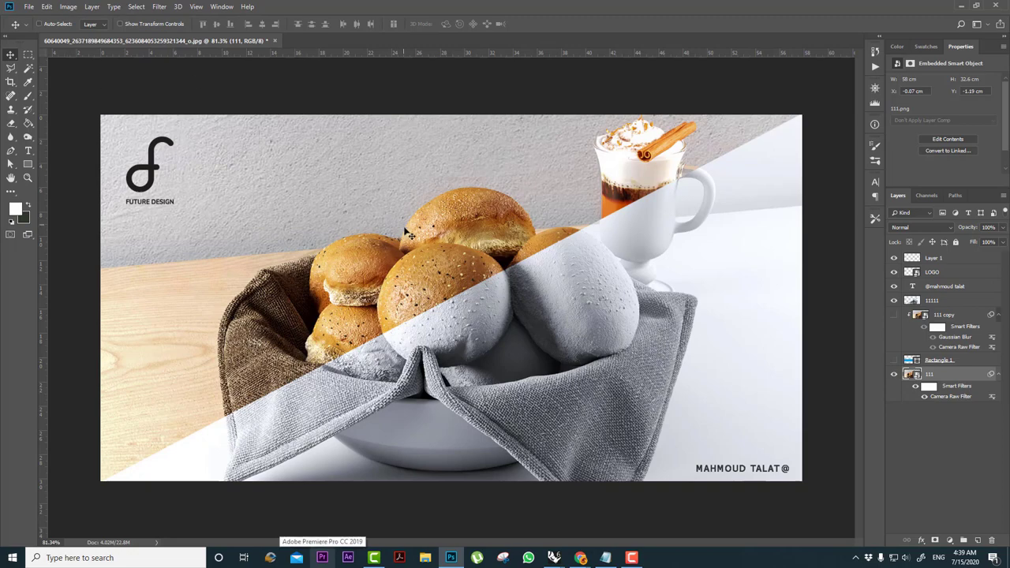
pyautogui.click(904, 301)
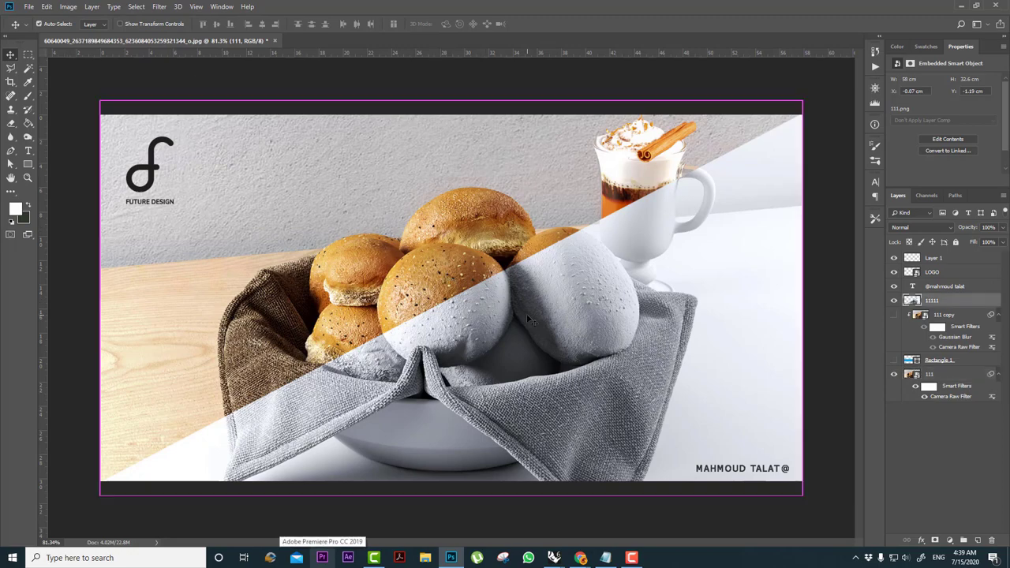
pyautogui.click(895, 301)
# Examine the bread, cloth, wood table and coffee mug in the finished image, and show layer 11111 again.
pyautogui.keyDown('alt'); pyautogui.scroll(5, 476, 323); pyautogui.keyUp('alt')
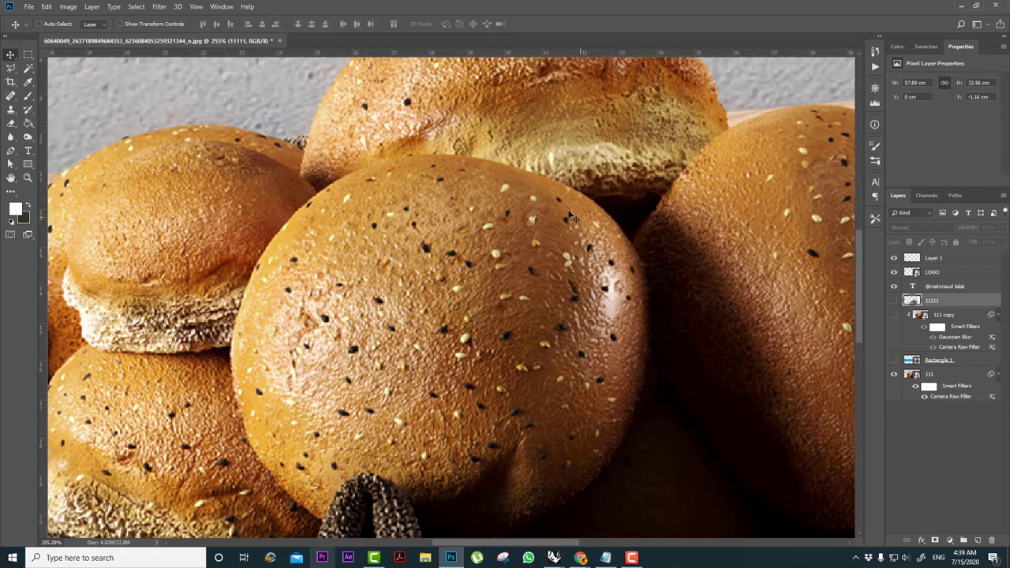
pyautogui.keyDown('alt'); pyautogui.scroll(-5, 511, 226); pyautogui.keyUp('alt')
pyautogui.keyDown('alt'); pyautogui.scroll(2, 323, 246); pyautogui.keyUp('alt')
pyautogui.keyDown('alt'); pyautogui.scroll(-3, 322, 247); pyautogui.keyUp('alt')
pyautogui.keyDown('alt'); pyautogui.scroll(3, 255, 289); pyautogui.keyUp('alt')
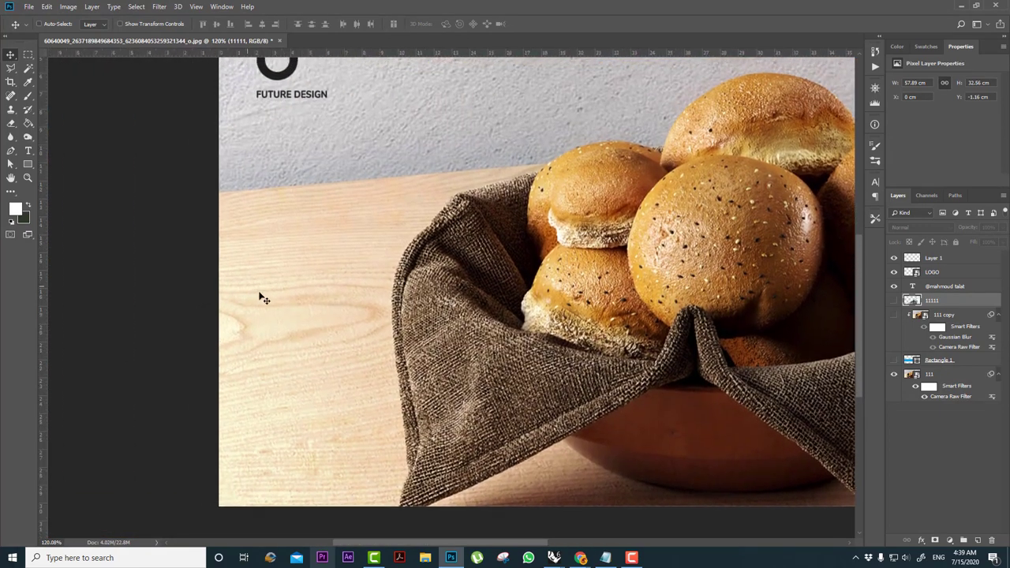
pyautogui.moveTo(435, 307); pyautogui.dragTo(377, 313)
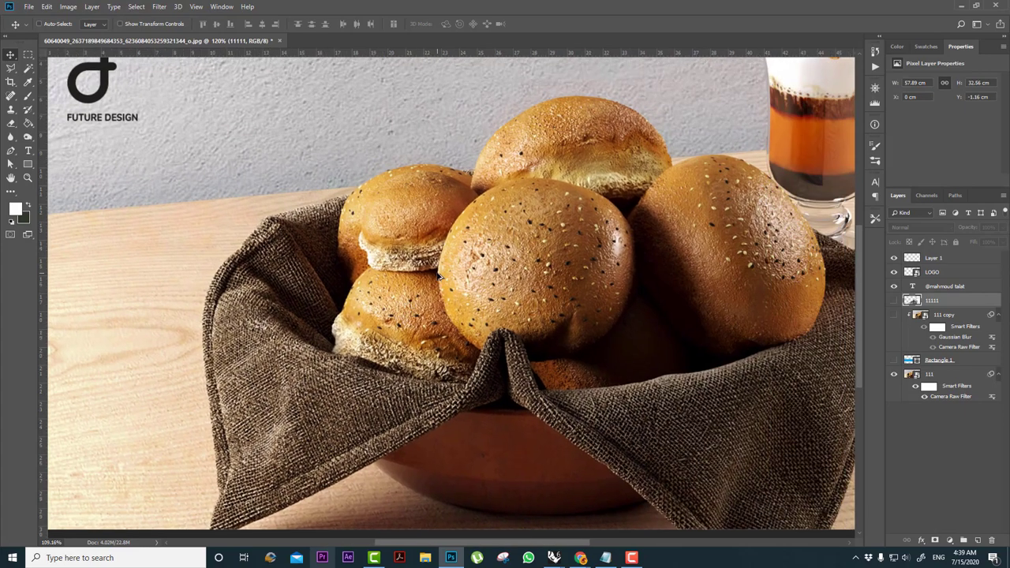
pyautogui.keyDown('alt'); pyautogui.scroll(-1, 440, 276); pyautogui.keyUp('alt')
pyautogui.scroll(2, 623, 184)
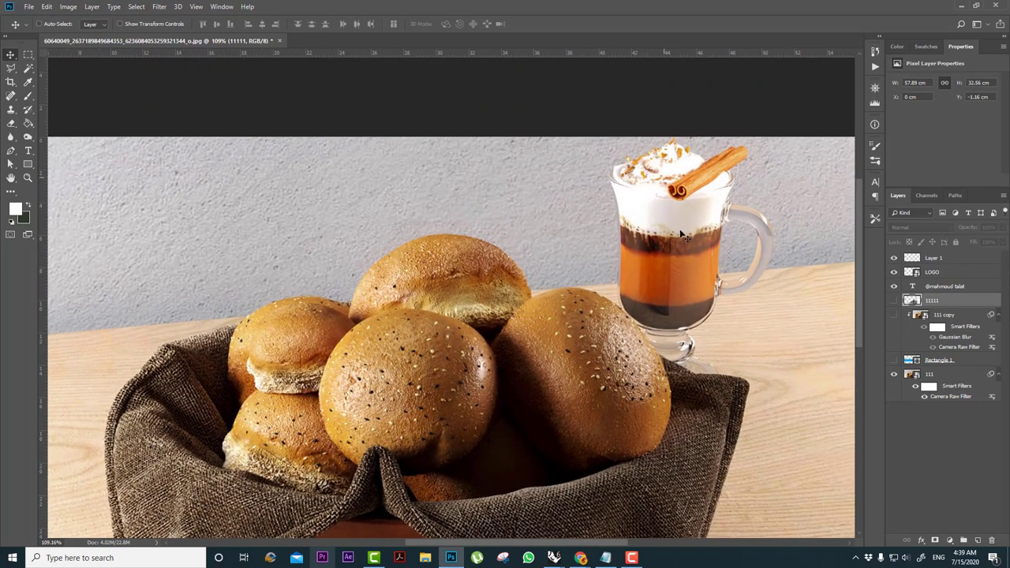
pyautogui.keyDown('alt'); pyautogui.scroll(-1, 574, 286); pyautogui.keyUp('alt')
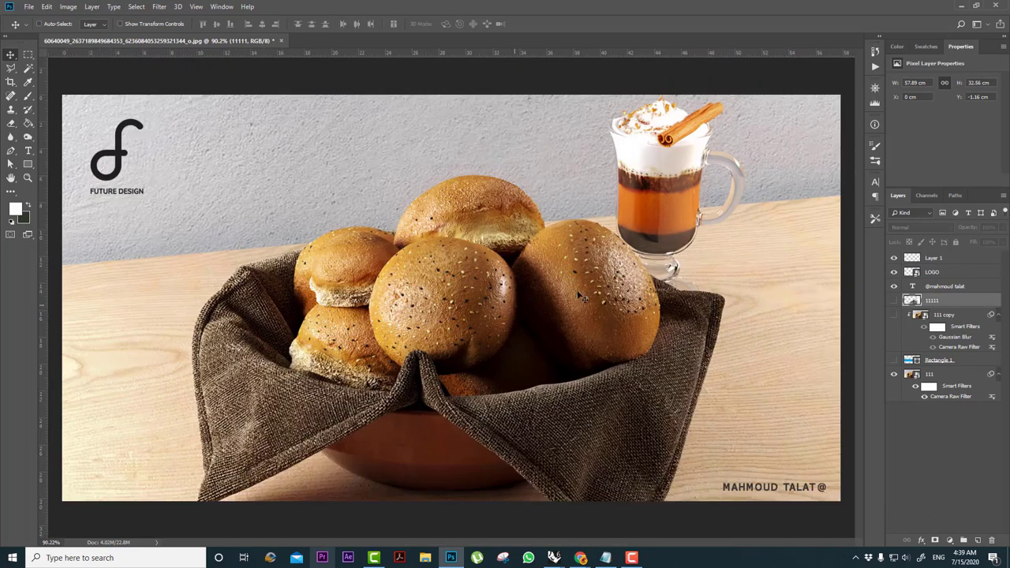
pyautogui.click(895, 301)
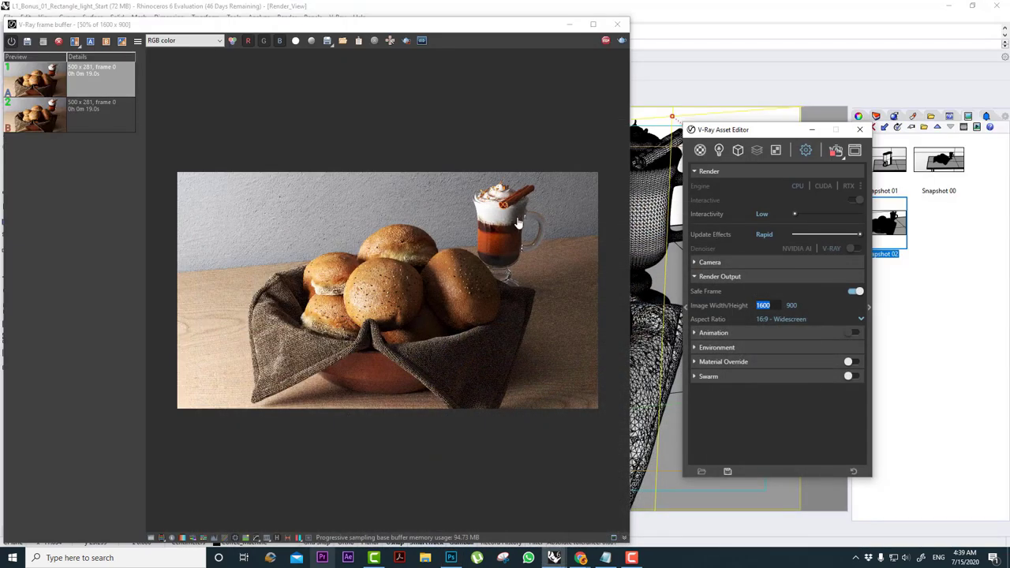
# Back in Rhino, collapse the Render Output settings, and expand and enable Material Override.
pyautogui.click(753, 275)
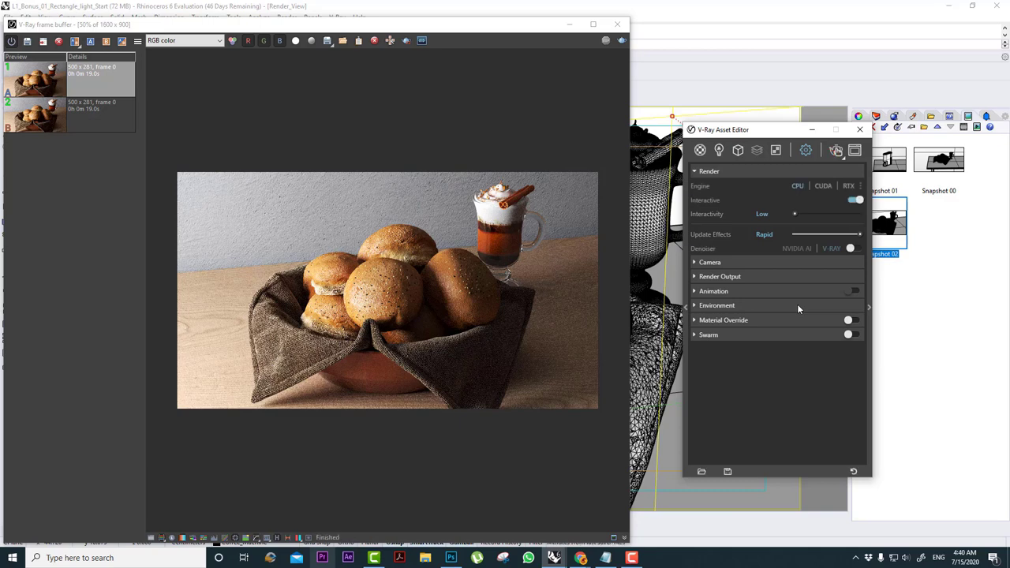
pyautogui.click(769, 320)
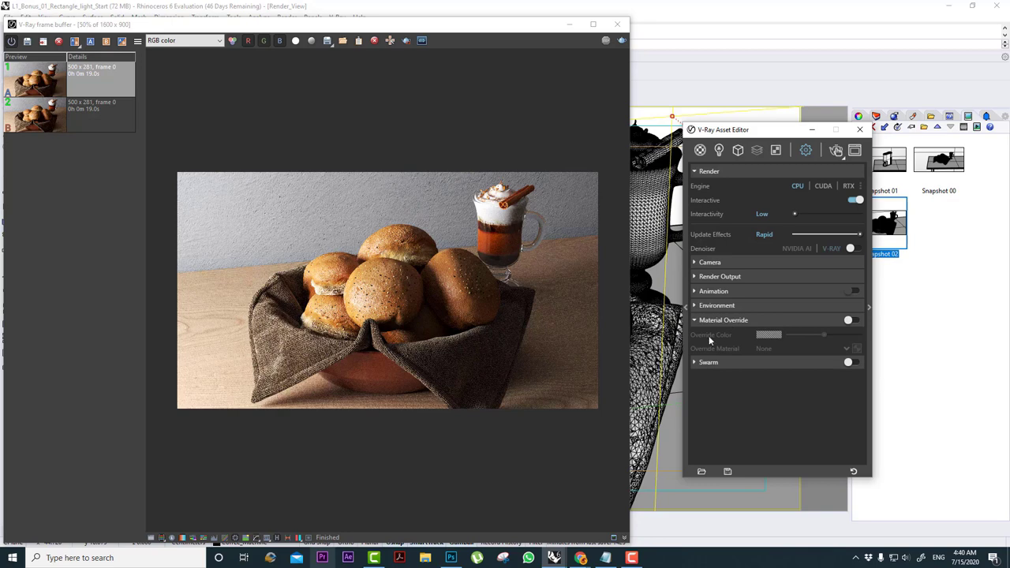
pyautogui.click(852, 320)
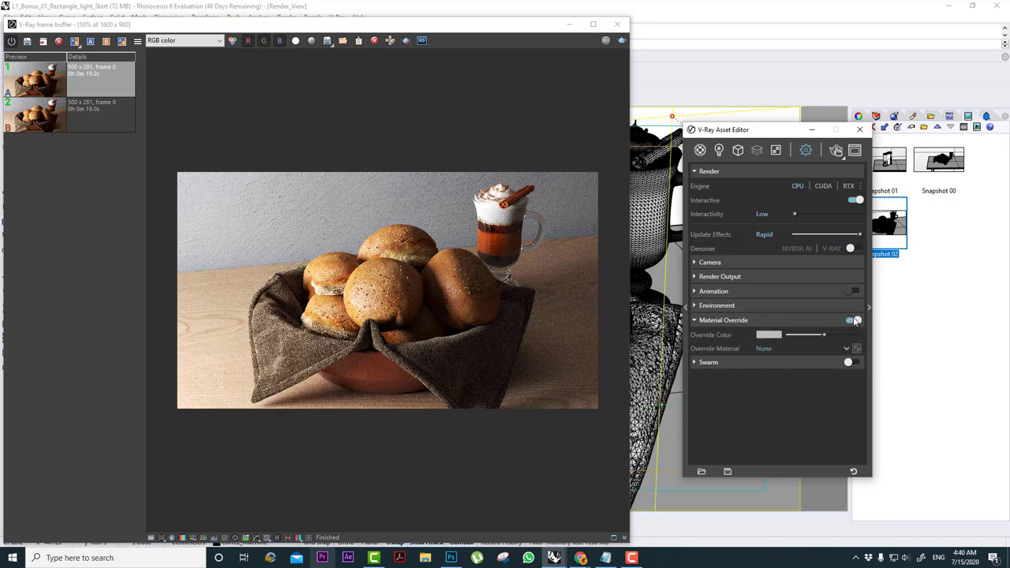
# Check the Material Override colour, leave it as it is, and start the interactive render.
pyautogui.click(769, 335)
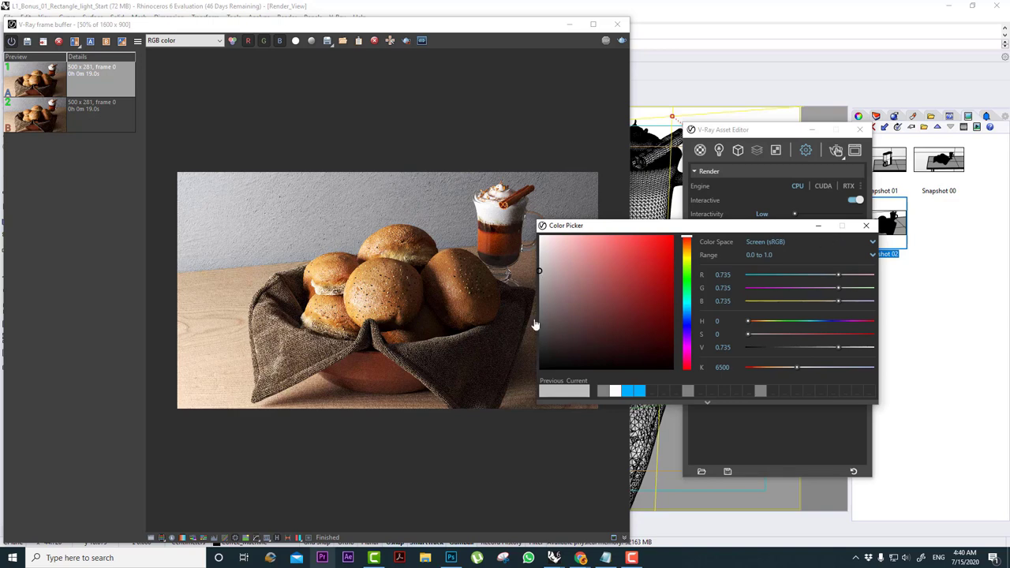
pyautogui.click(866, 227)
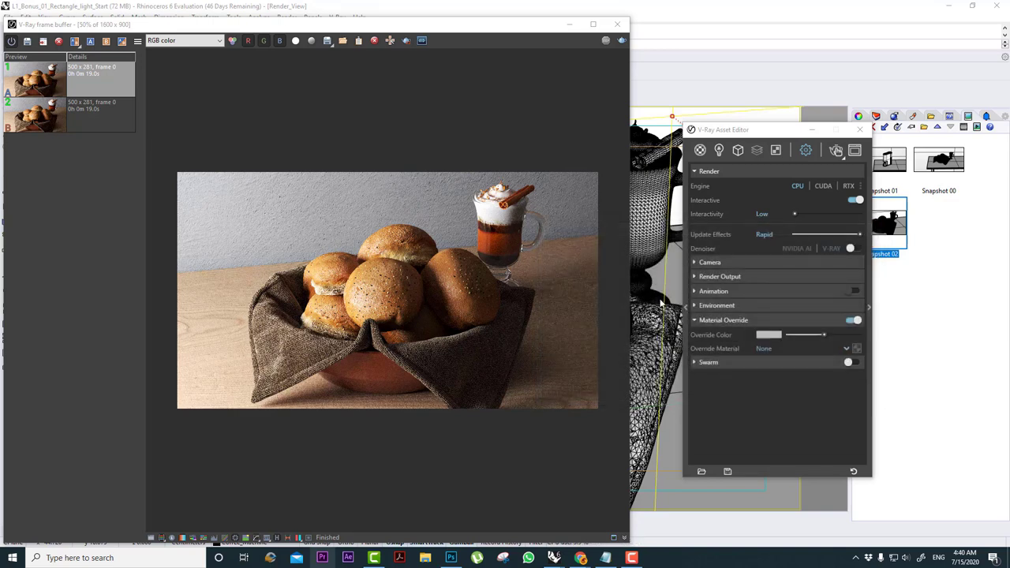
pyautogui.click(837, 151)
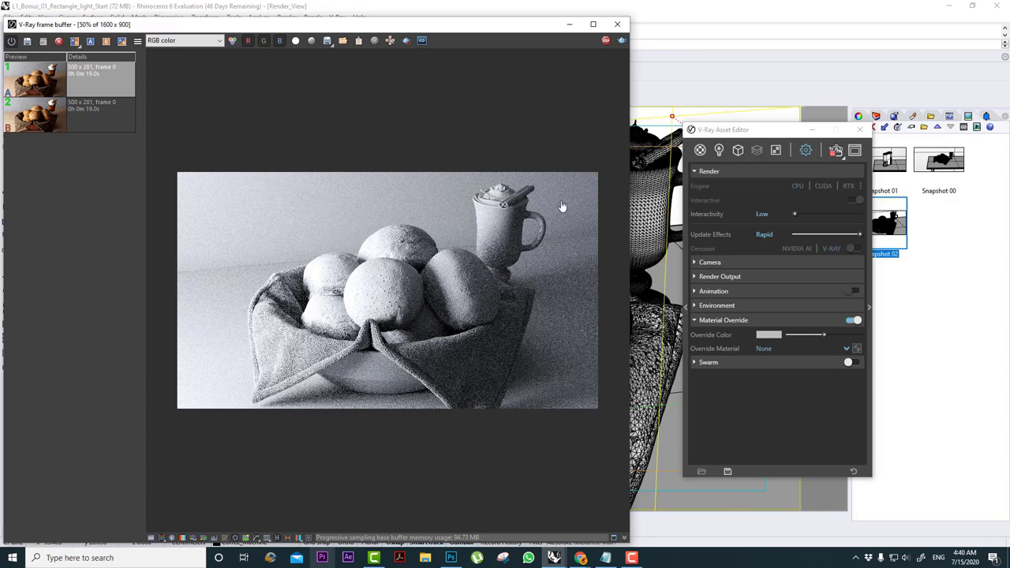
# Hide the frame buffer's render history and examine the bread and cloth detail in the clay render.
pyautogui.moveTo(444, 32); pyautogui.dragTo(586, 38)
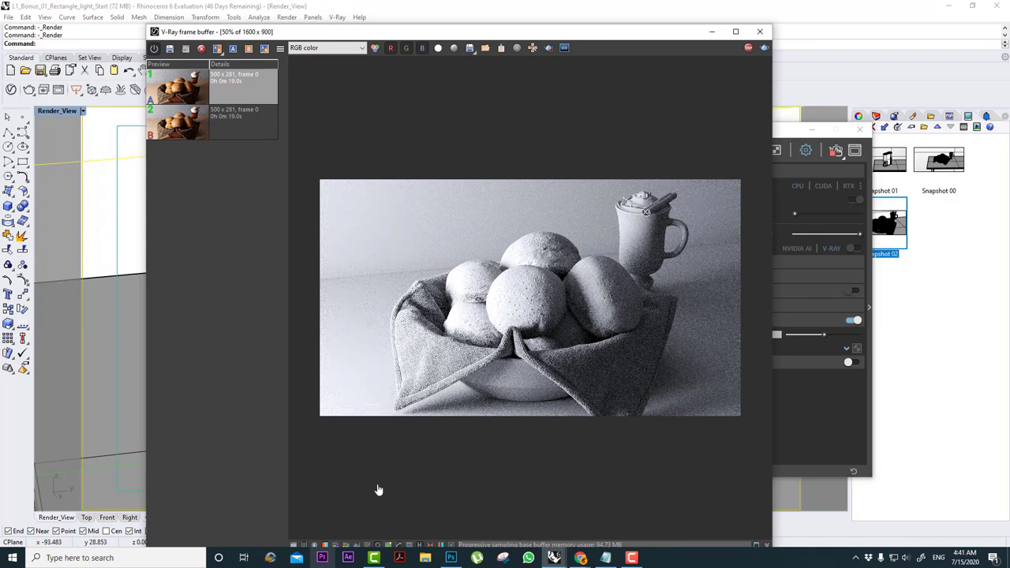
pyautogui.click(421, 547)
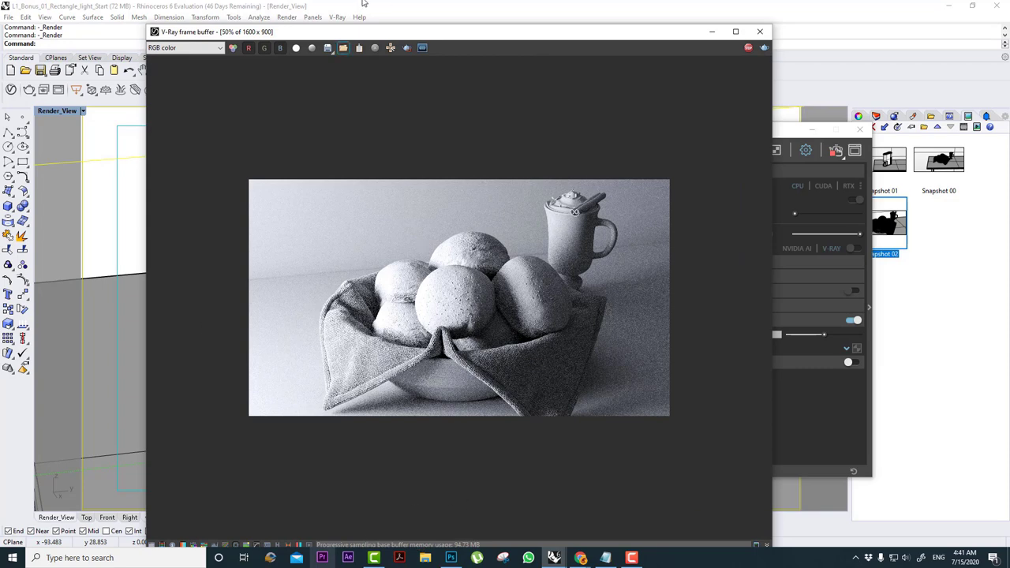
pyautogui.doubleClick(352, 32)
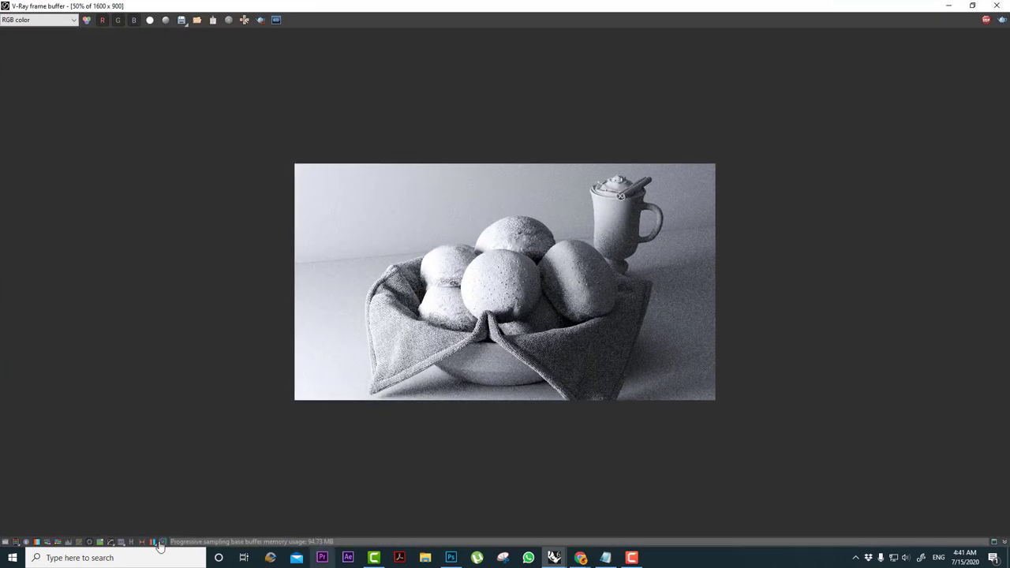
pyautogui.moveTo(212, 4); pyautogui.dragTo(386, 30)
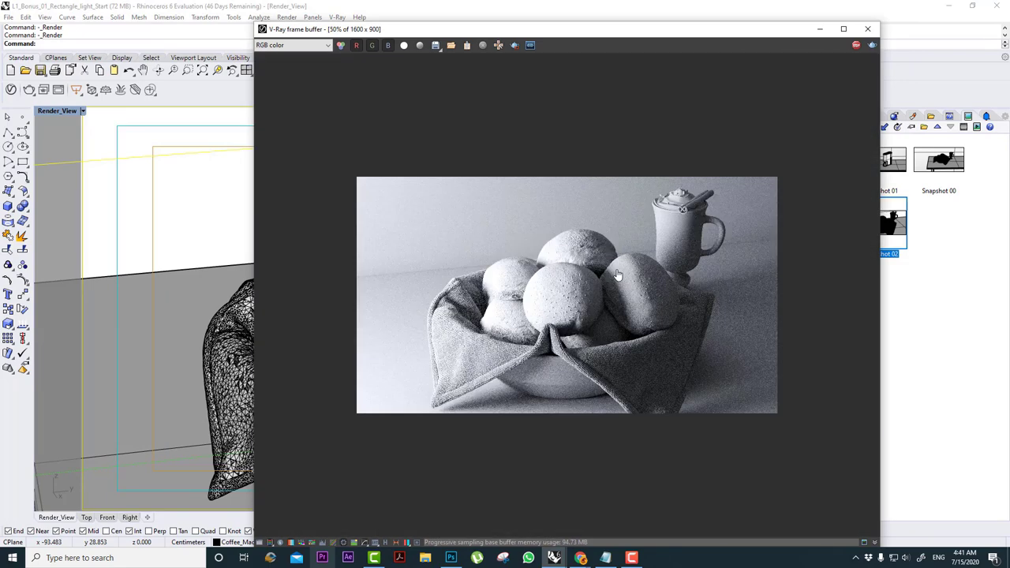
pyautogui.doubleClick(618, 274)
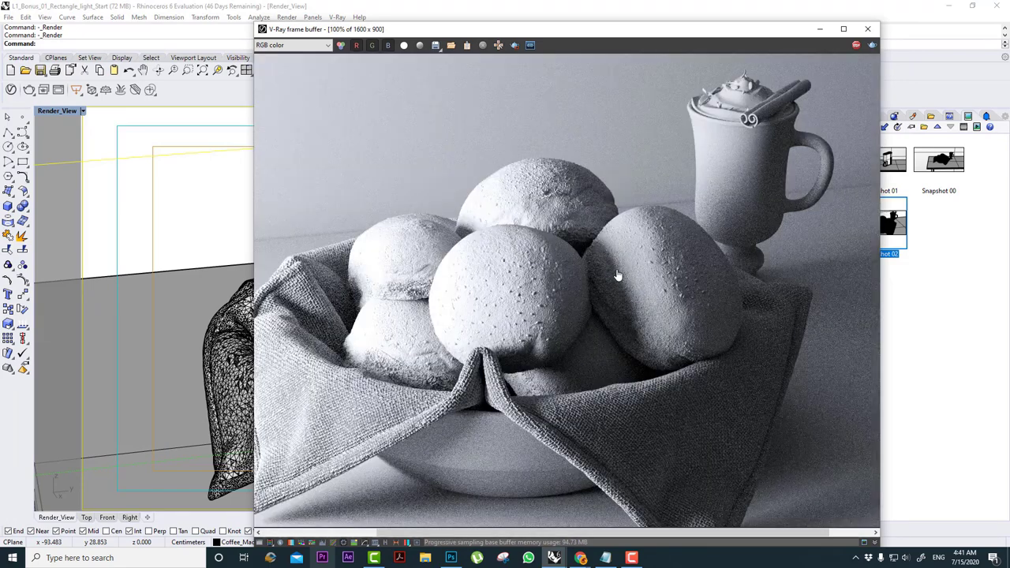
pyautogui.scroll(-2, 617, 275)
pyautogui.scroll(1, 618, 275)
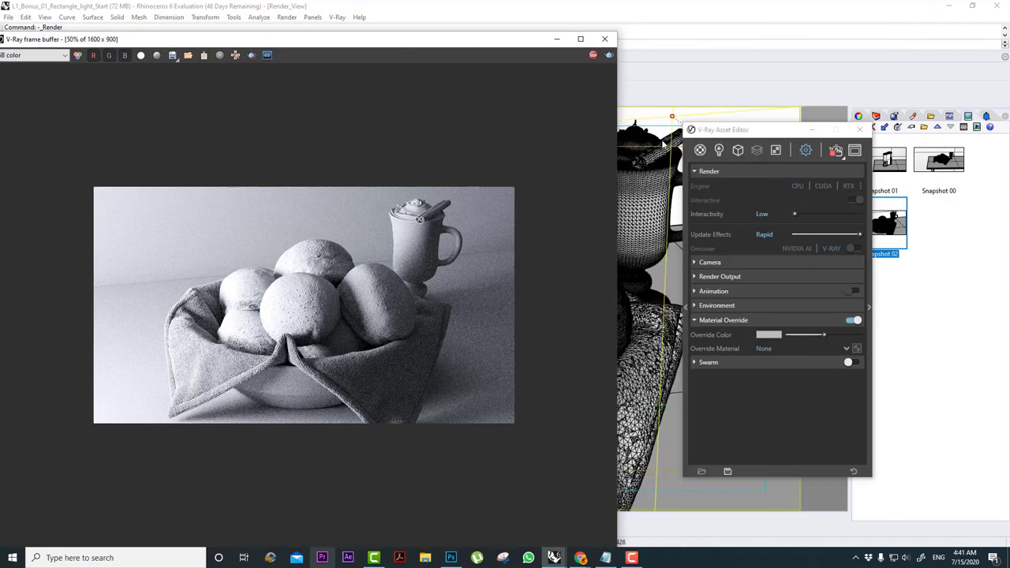
# Show all four viewports and add a second V-Ray rectangle light just beyond the table's far end in the Top view.
pyautogui.click(719, 150)
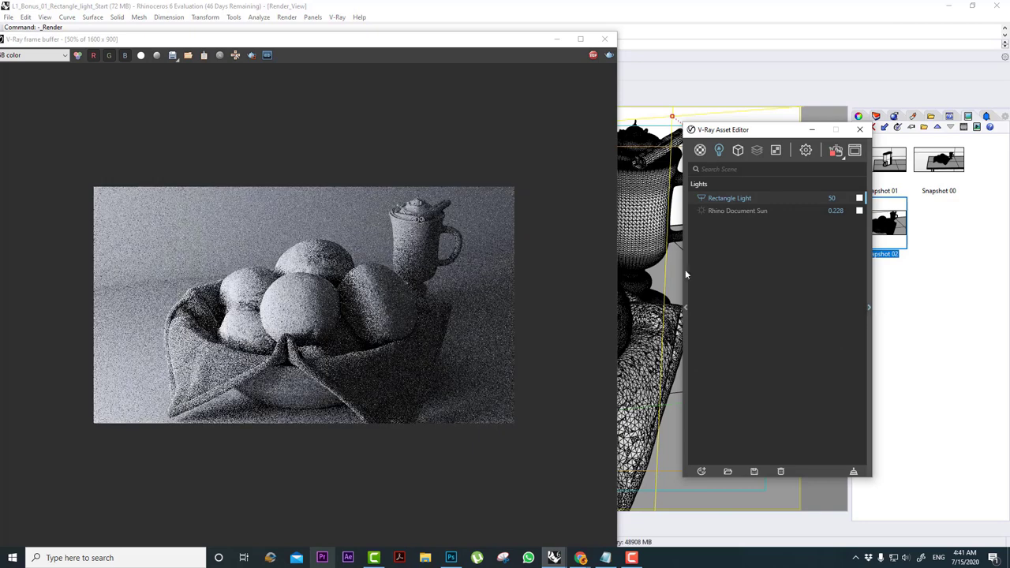
pyautogui.click(519, 142)
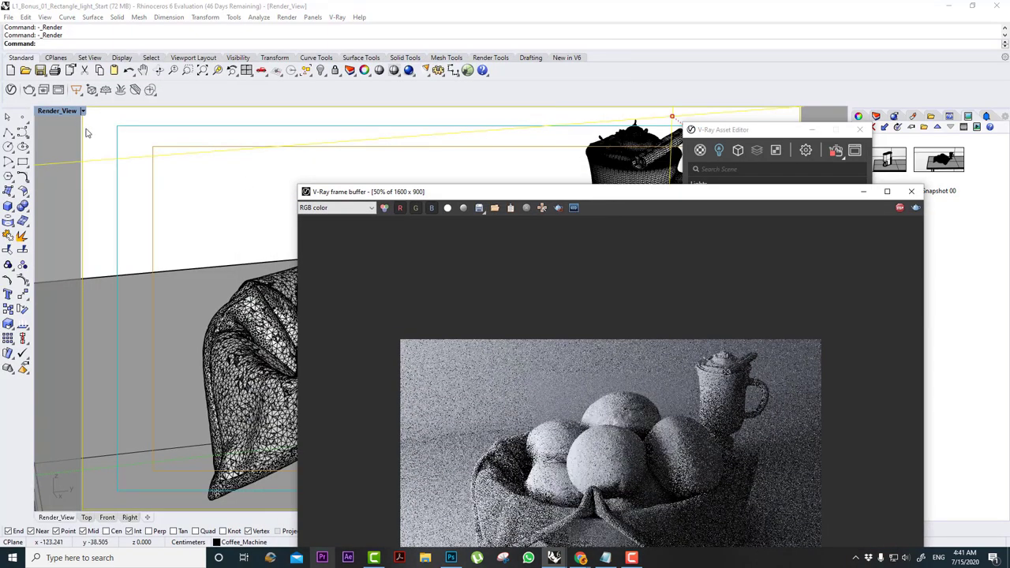
pyautogui.doubleClick(67, 113)
pyautogui.moveTo(181, 162); pyautogui.dragTo(184, 257, button='right')
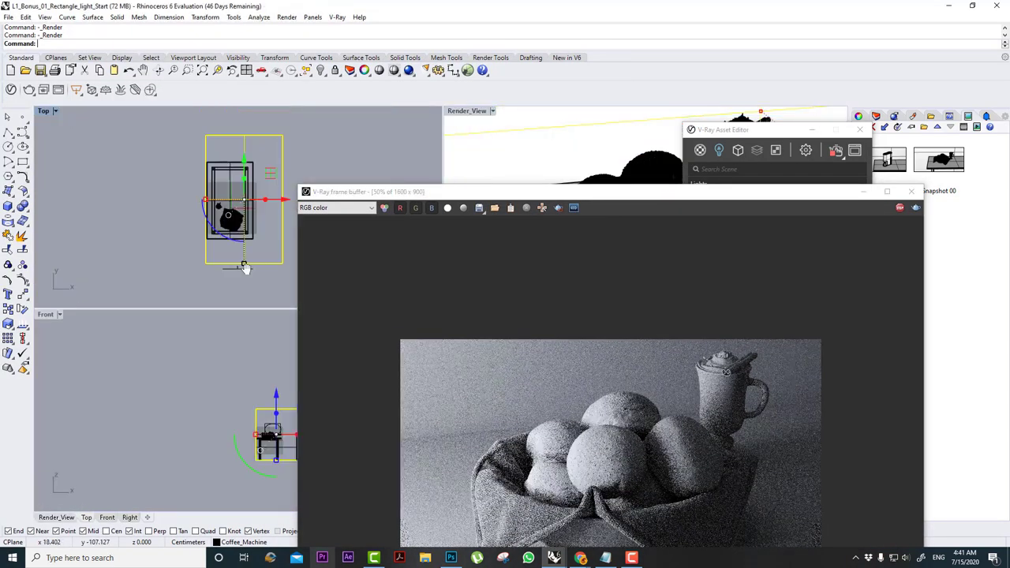
pyautogui.scroll(3, 229, 221)
pyautogui.click(76, 89)
pyautogui.click(198, 159)
pyautogui.click(266, 158)
pyautogui.click(272, 131)
pyautogui.moveTo(476, 198); pyautogui.dragTo(179, 60)
pyautogui.click(813, 131)
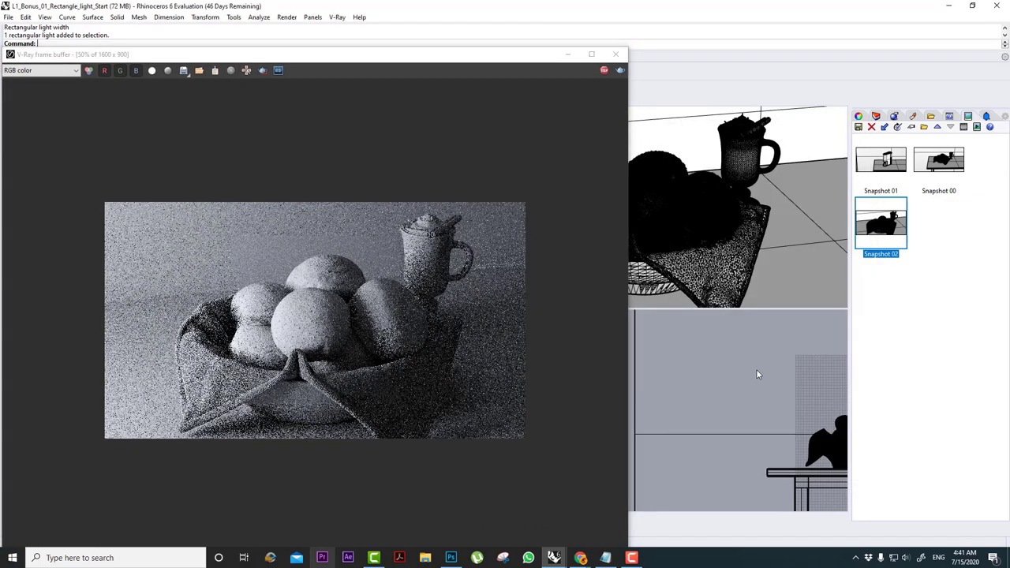
# In the Right view, raise the new rectangle light above the table and tilt it down towards the bread basket.
pyautogui.scroll(4, 781, 386)
pyautogui.scroll(3, 809, 403)
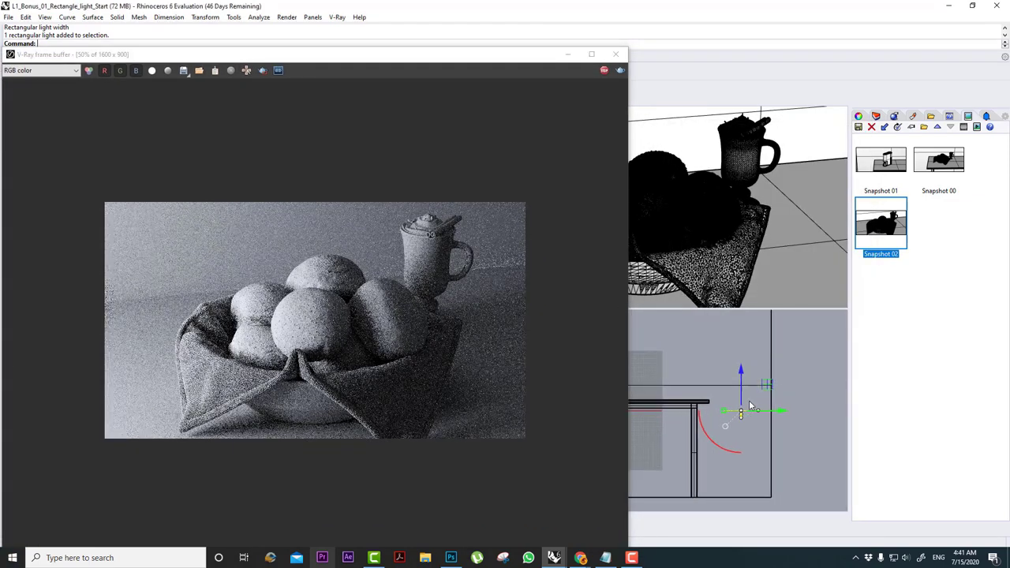
pyautogui.moveTo(710, 442); pyautogui.dragTo(669, 387)
pyautogui.scroll(-4, 755, 399)
pyautogui.moveTo(764, 405); pyautogui.dragTo(768, 384)
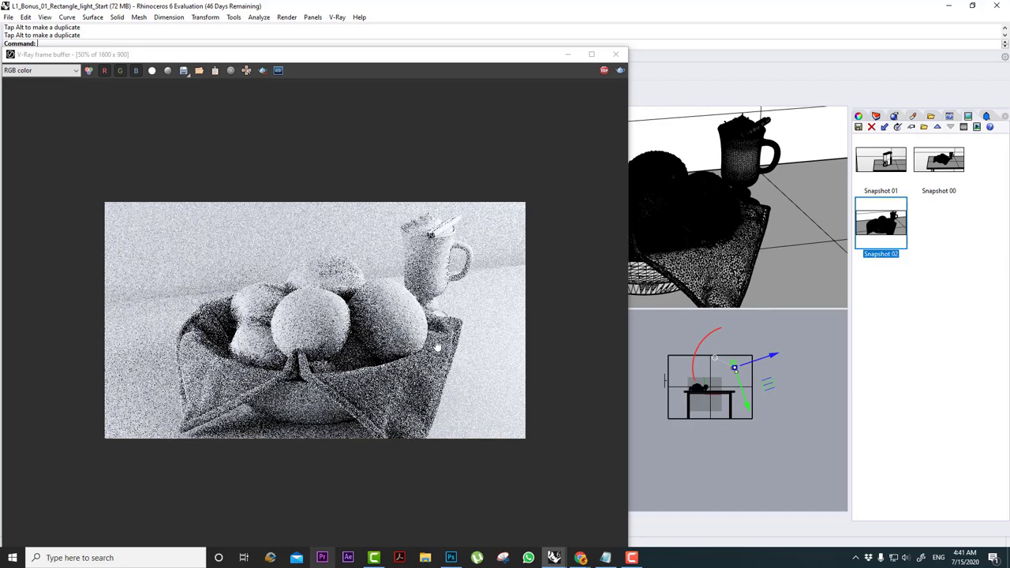
# Enable region rendering and limit the interactive render to a region around the bread rolls.
pyautogui.moveTo(315, 54); pyautogui.dragTo(527, 35)
pyautogui.doubleClick(632, 255)
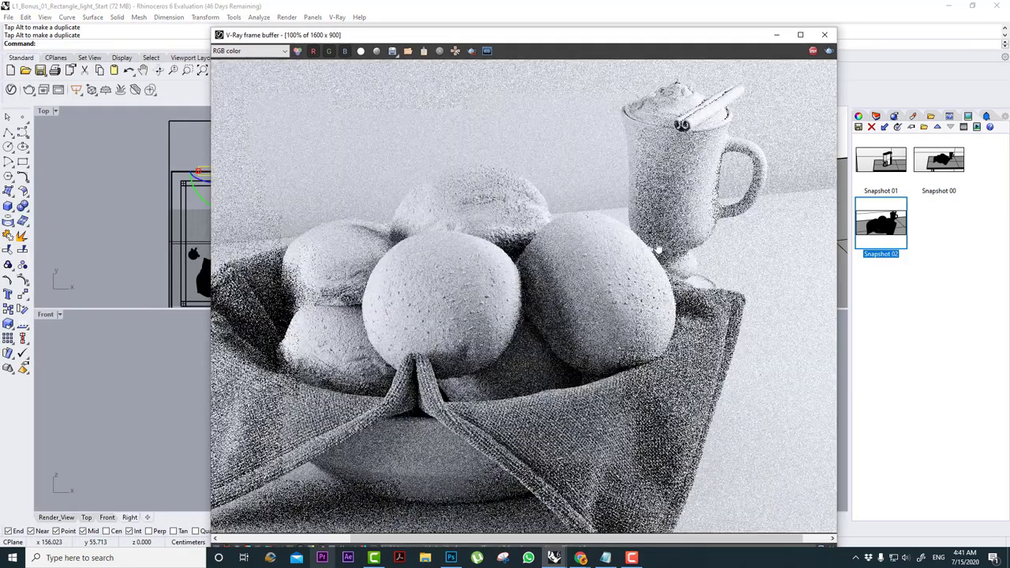
pyautogui.scroll(-2, 635, 258)
pyautogui.scroll(1, 584, 249)
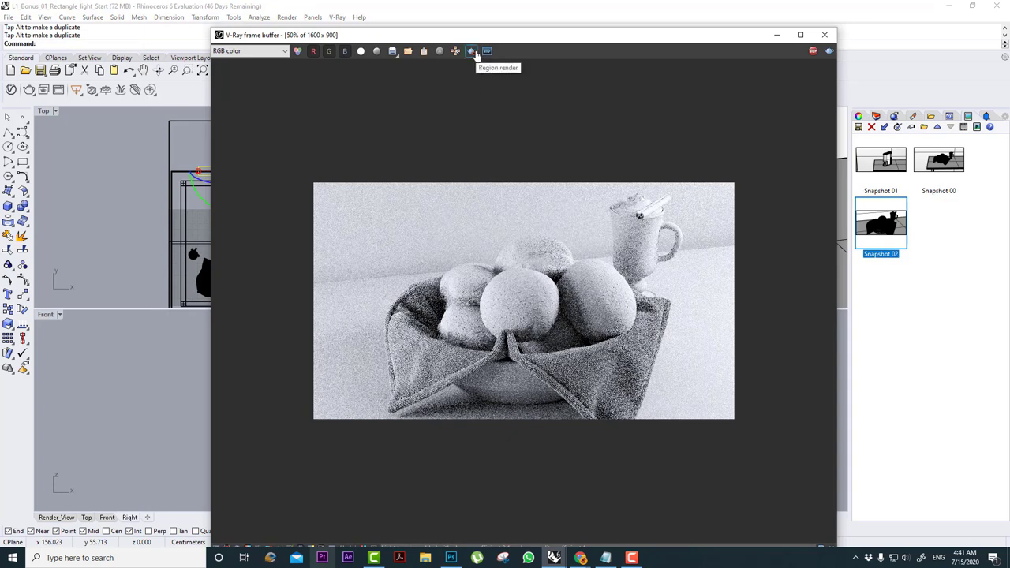
pyautogui.click(473, 51)
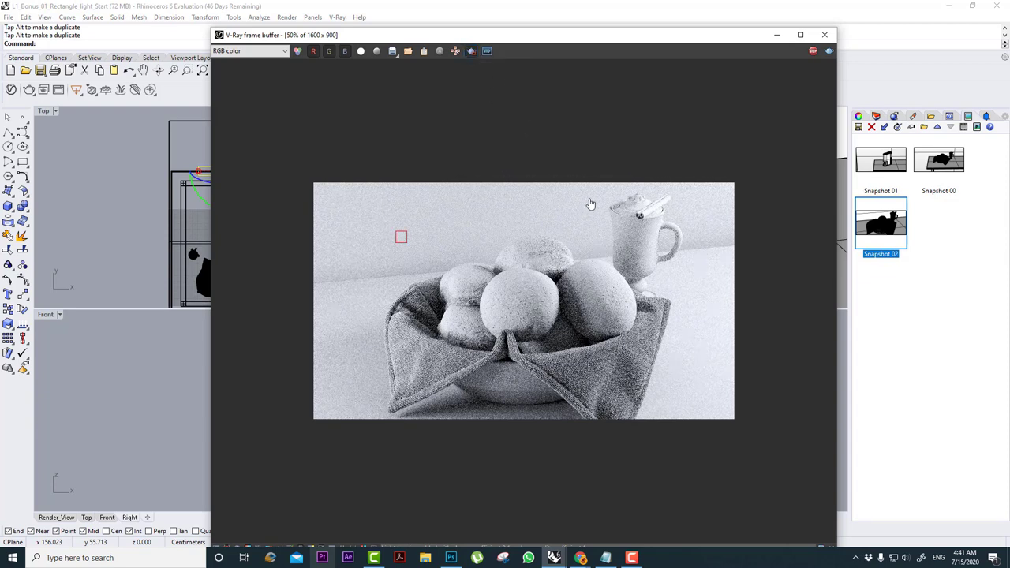
pyautogui.moveTo(634, 229); pyautogui.dragTo(462, 347)
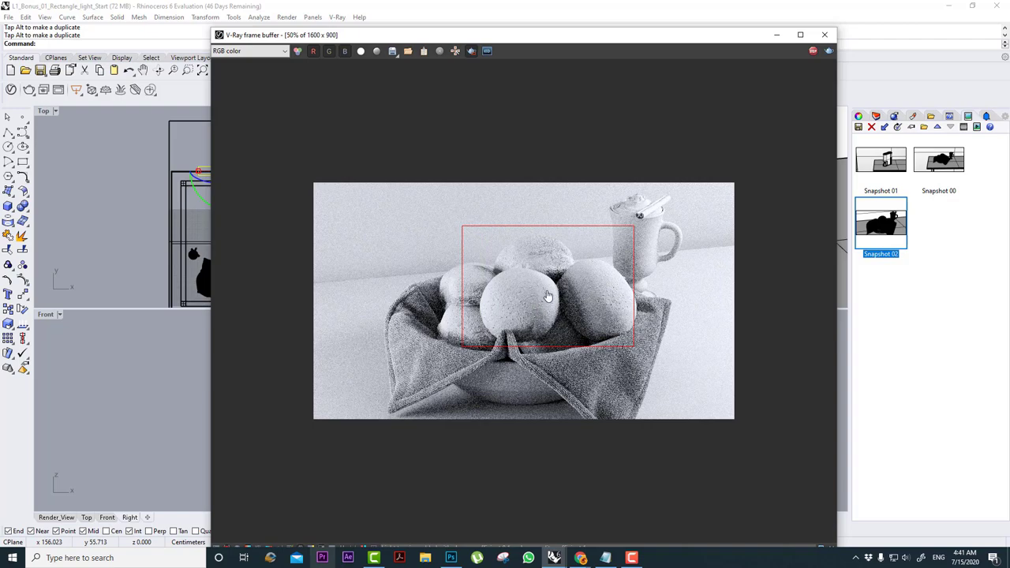
pyautogui.scroll(2, 548, 296)
pyautogui.scroll(-1, 564, 295)
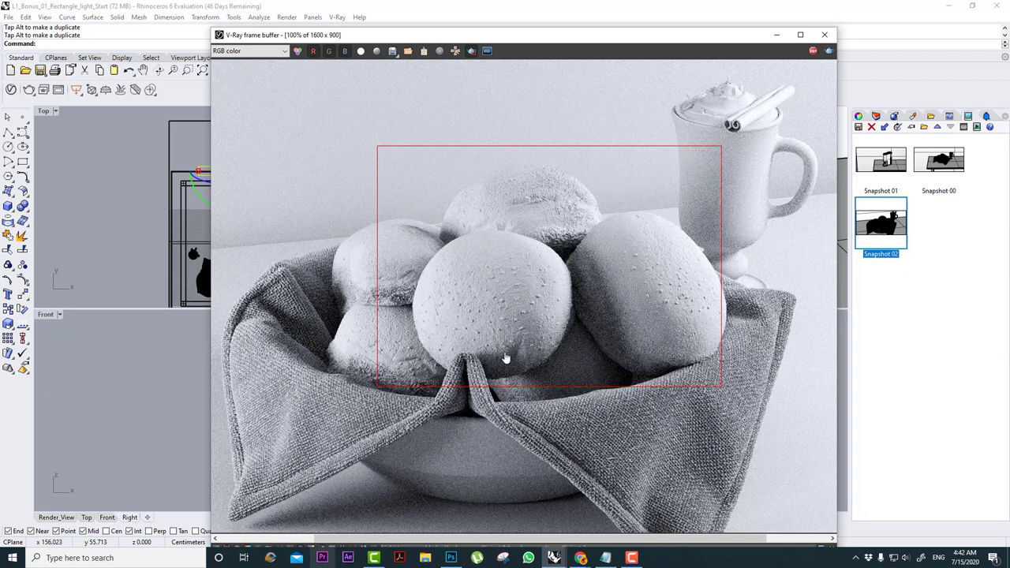
# Redraw the render region around the cloth fold below the front roll and examine its detail.
pyautogui.moveTo(500, 326); pyautogui.dragTo(435, 418)
pyautogui.scroll(2, 462, 387)
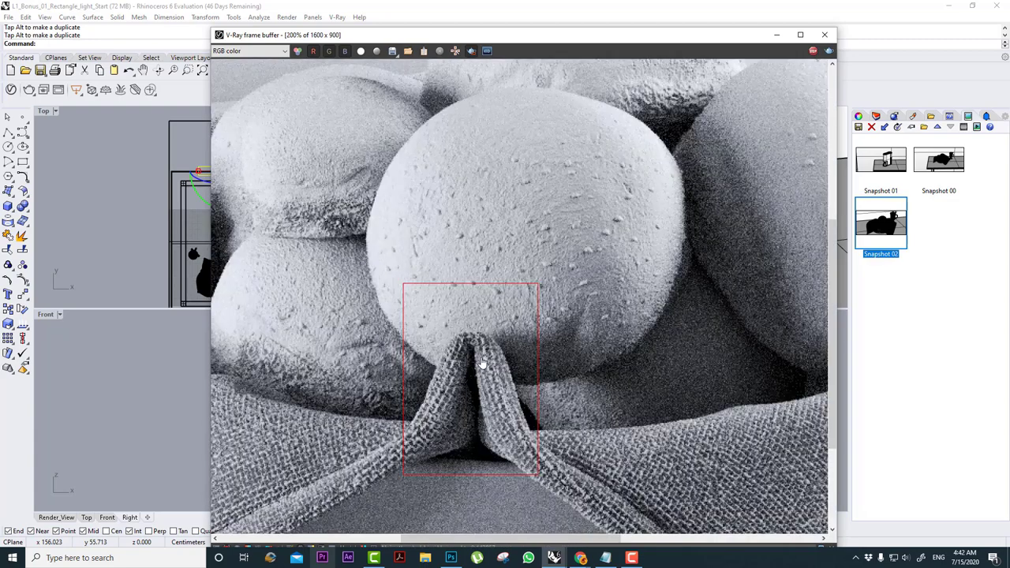
pyautogui.scroll(-1, 663, 237)
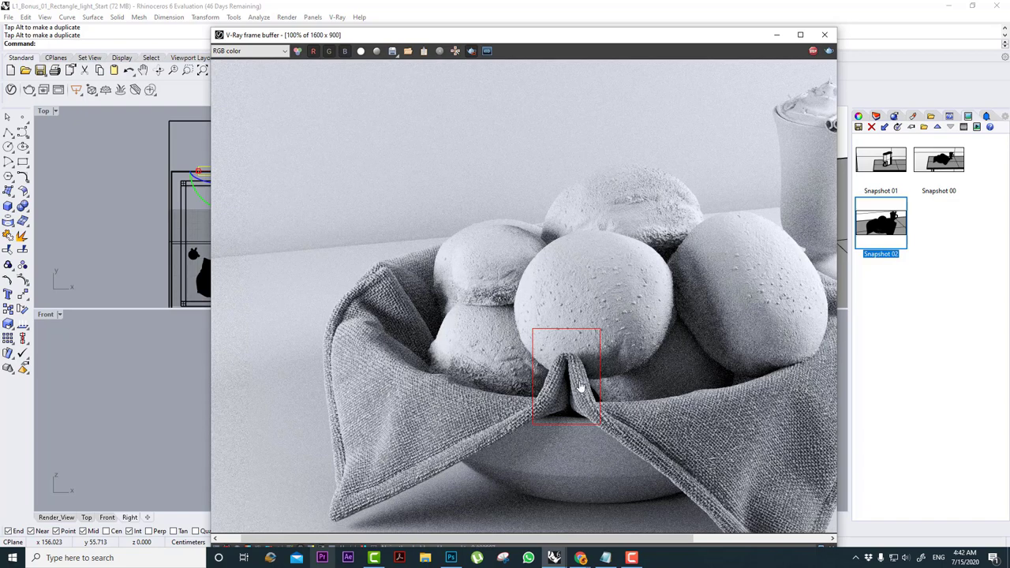
pyautogui.scroll(1, 581, 388)
pyautogui.scroll(-1, 599, 266)
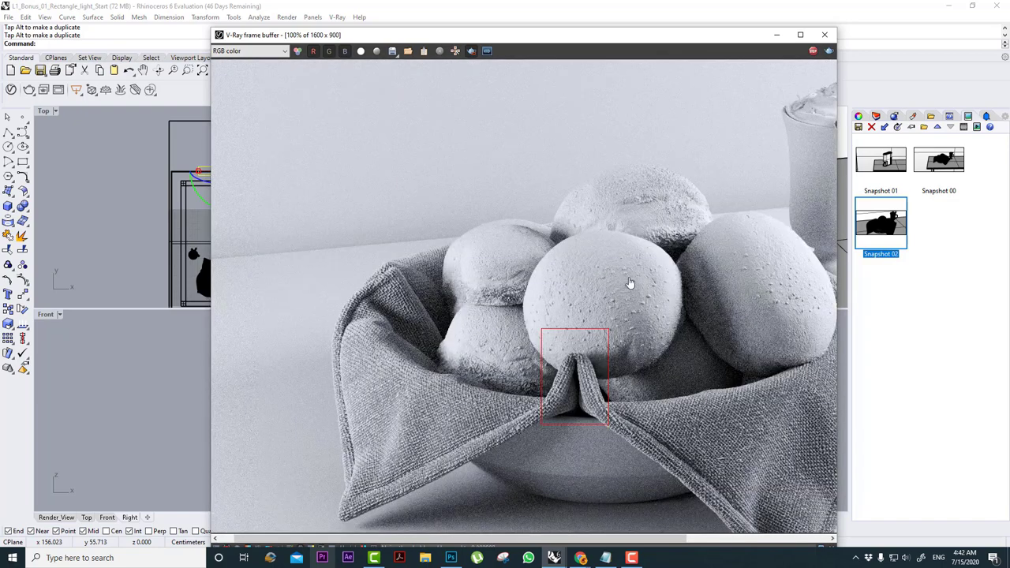
pyautogui.scroll(-1, 588, 277)
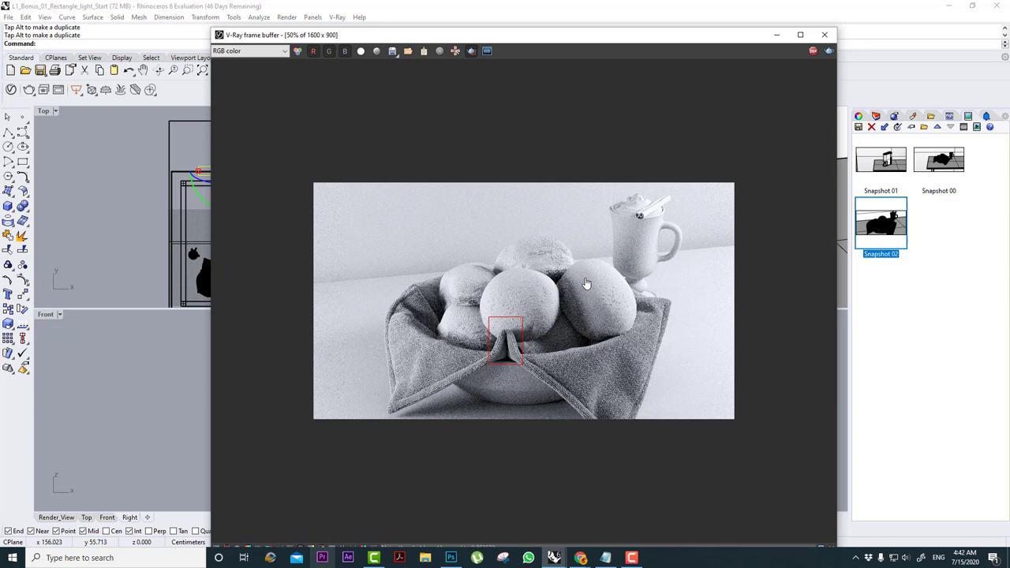
# Move the render region to the coffee mug, and redraw it larger to include the neighbouring rolls and cloth.
pyautogui.moveTo(673, 192); pyautogui.dragTo(603, 305)
pyautogui.scroll(1, 641, 278)
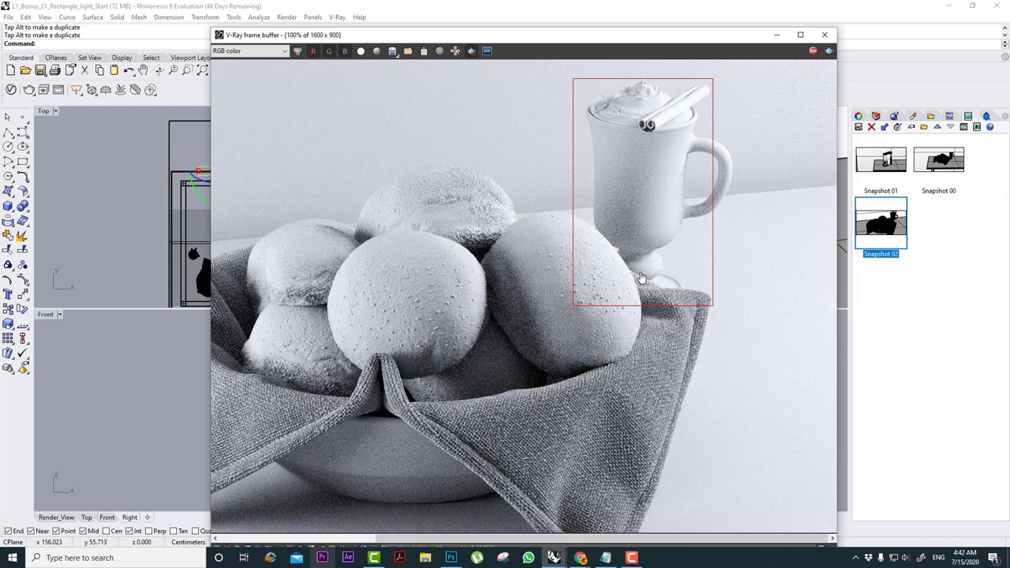
pyautogui.scroll(-1, 641, 278)
pyautogui.moveTo(685, 182); pyautogui.dragTo(535, 382)
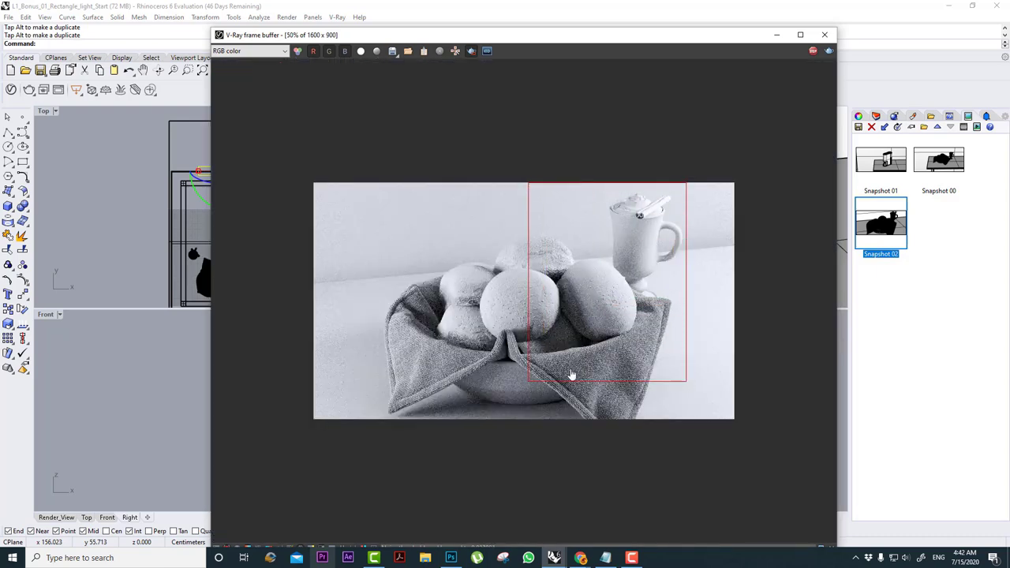
# Reopen the Asset Editor, turn off Rectangle Light#1, and compare the lighting inside and outside the render region.
pyautogui.moveTo(710, 41); pyautogui.dragTo(558, 54)
pyautogui.click(10, 89)
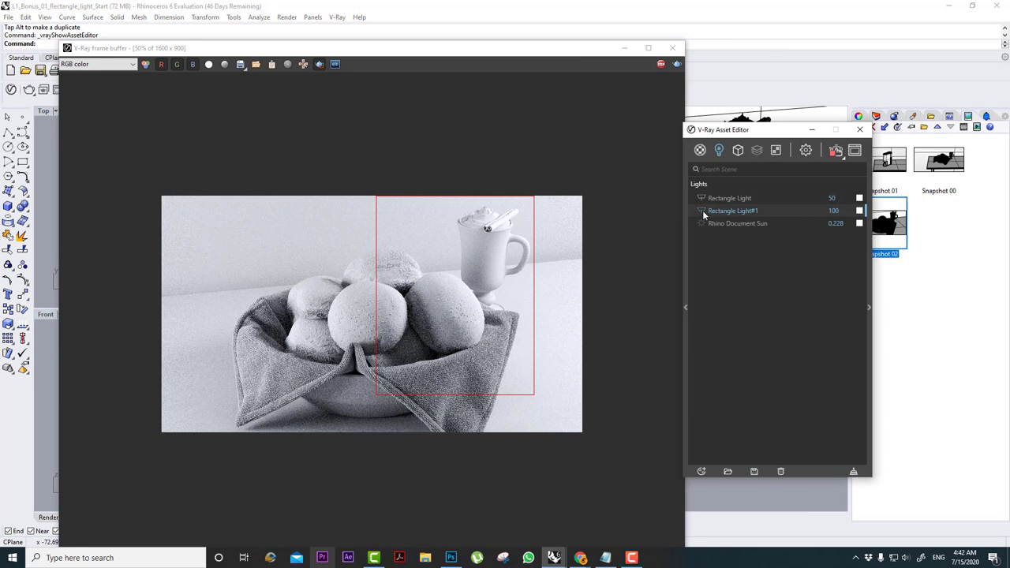
pyautogui.click(701, 211)
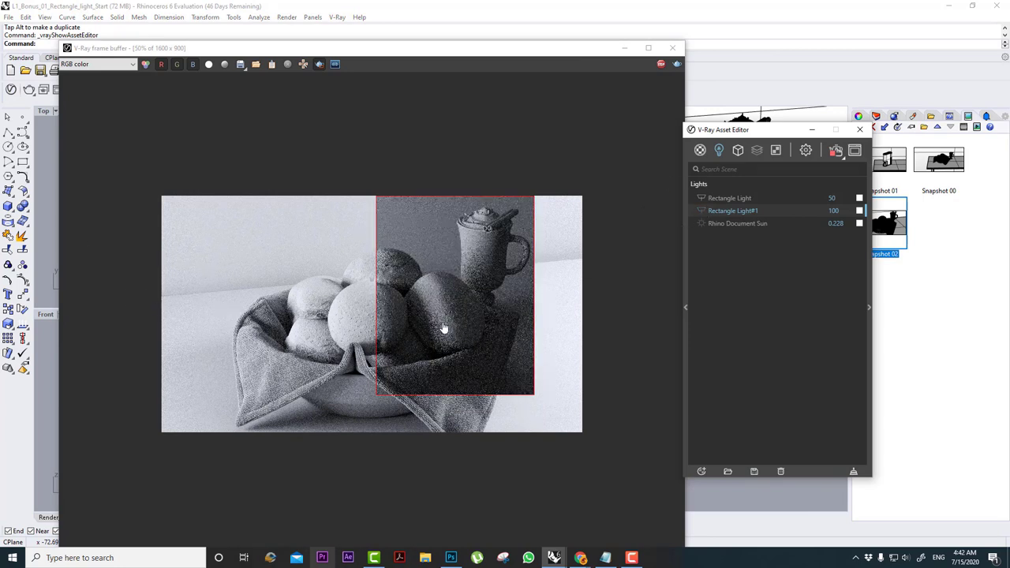
pyautogui.scroll(1, 446, 332)
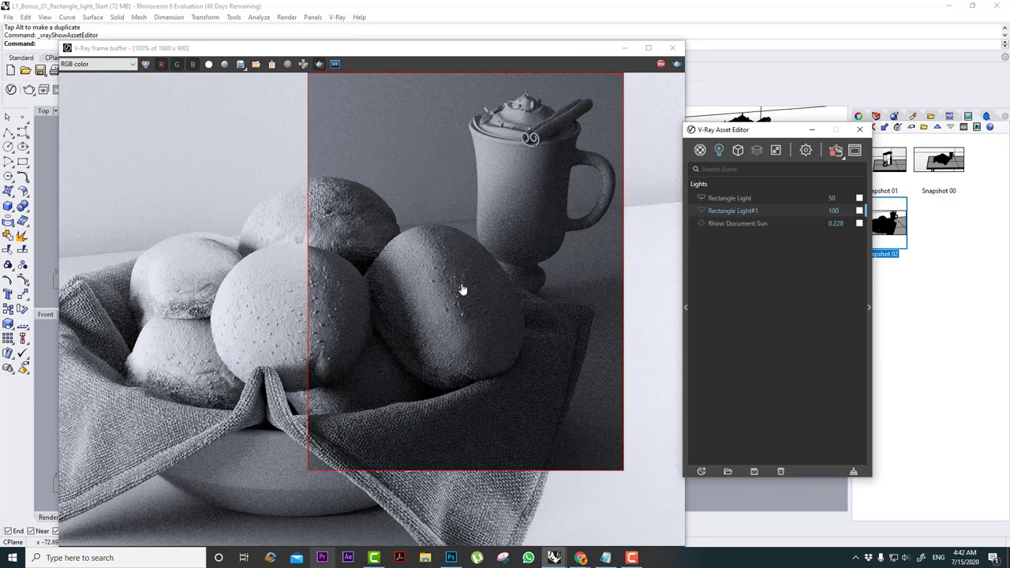
pyautogui.scroll(-1, 464, 289)
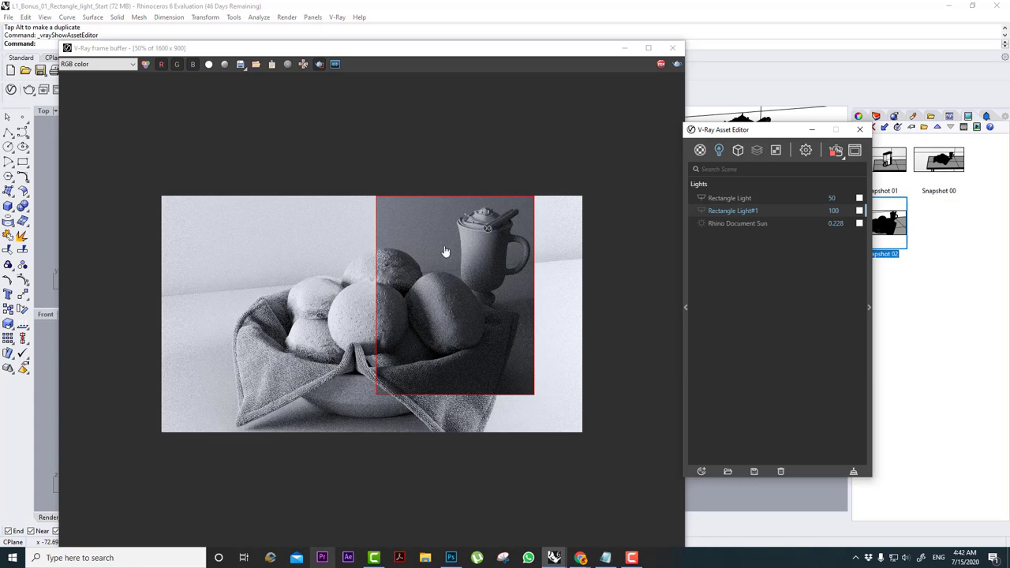
# Turn off region rendering so that the whole image is rendered again.
pyautogui.click(319, 64)
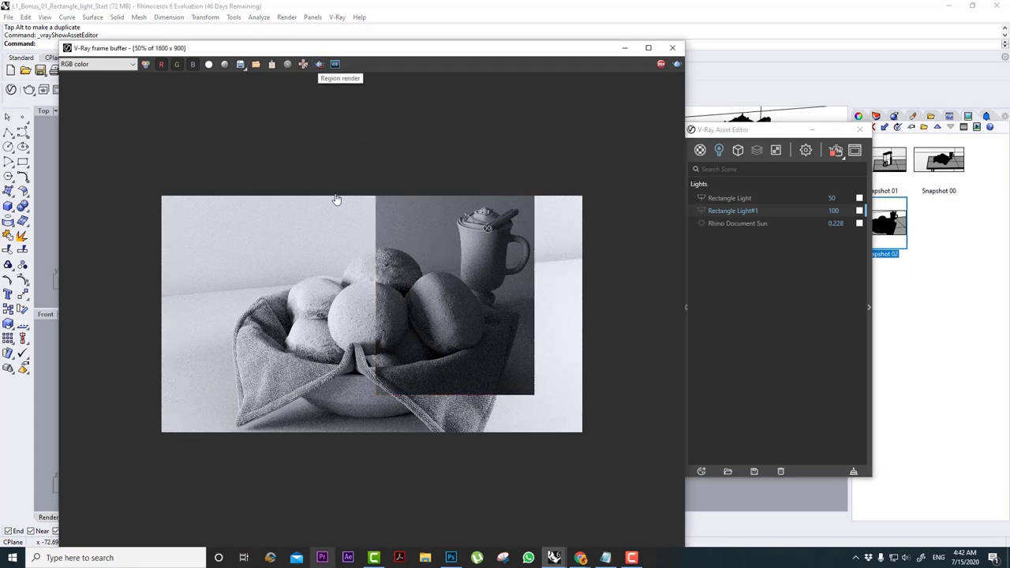
pyautogui.scroll(1, 387, 361)
pyautogui.scroll(-1, 388, 360)
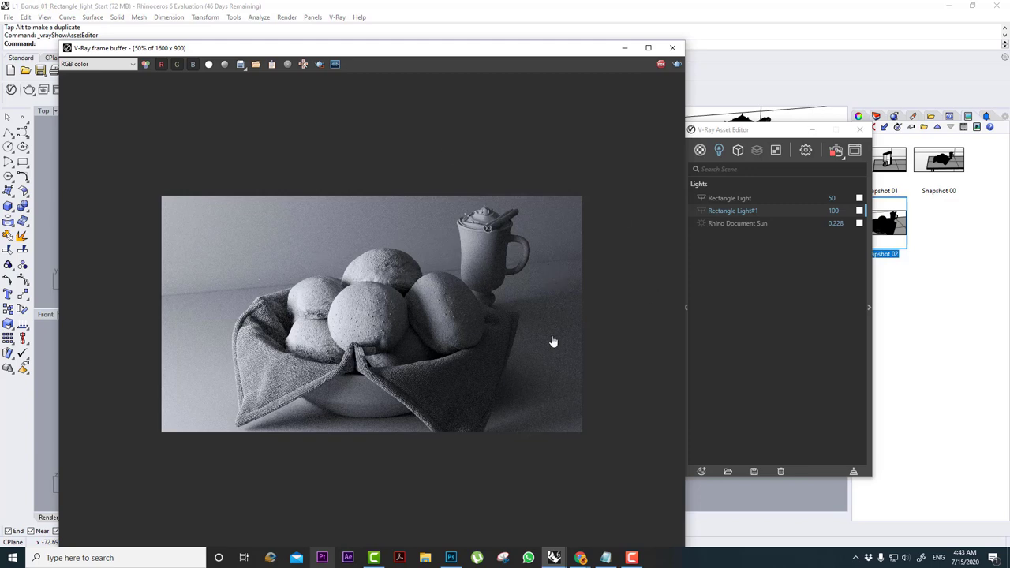
# Try a small render region on the tabletop beside the cloth, and turn region rendering off again.
pyautogui.click(320, 63)
pyautogui.moveTo(597, 262); pyautogui.dragTo(537, 341)
pyautogui.scroll(2, 558, 308)
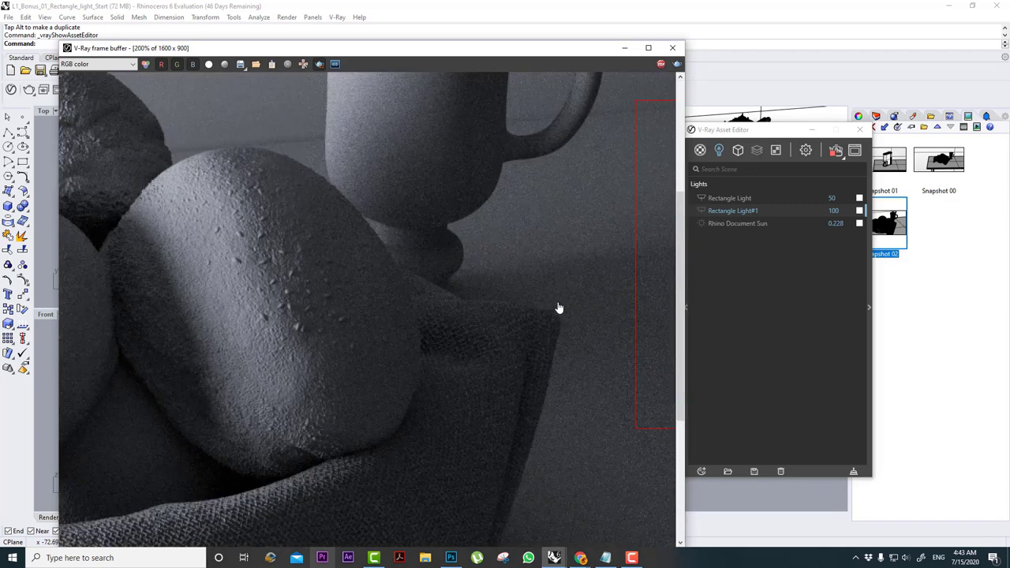
pyautogui.scroll(-2, 558, 308)
pyautogui.click(319, 64)
# Stop the interactive render and set the render output image width to 1000.
pyautogui.click(779, 198)
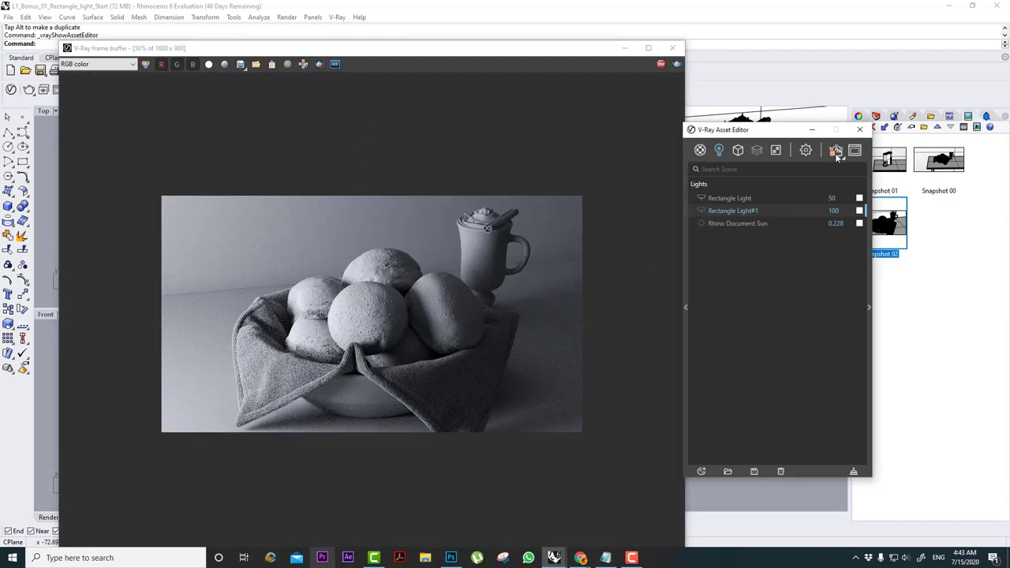
pyautogui.click(811, 151)
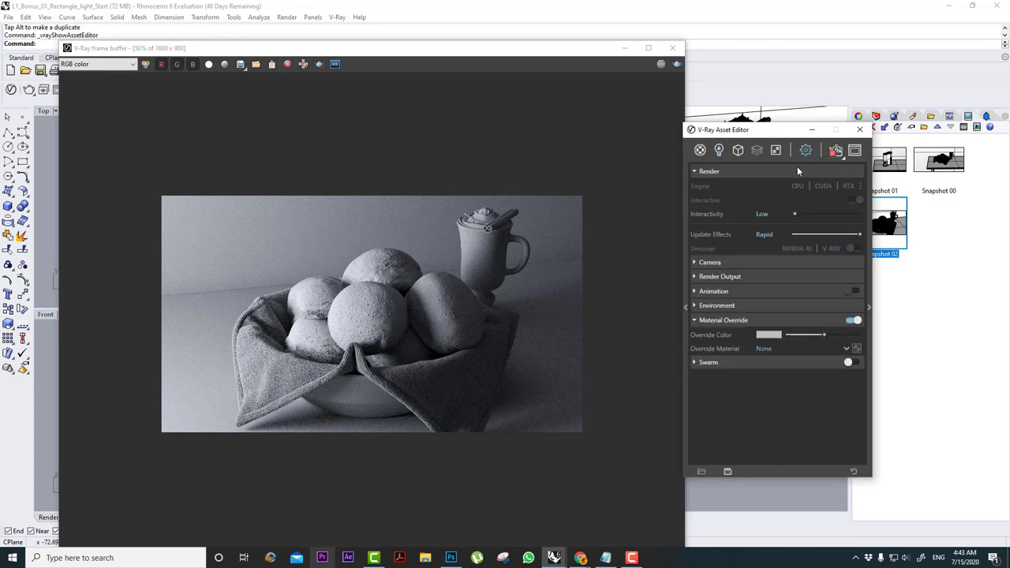
pyautogui.click(734, 276)
pyautogui.doubleClick(763, 305)
pyautogui.write('1000')
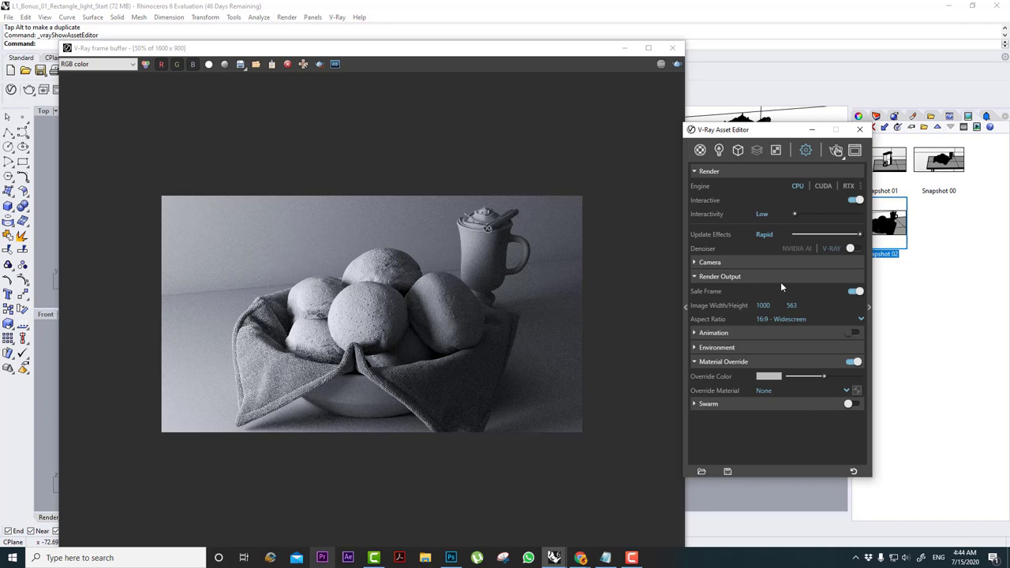
# Shrink the frame buffer window around the rendered image and place it beside the Asset Editor.
pyautogui.click(638, 264)
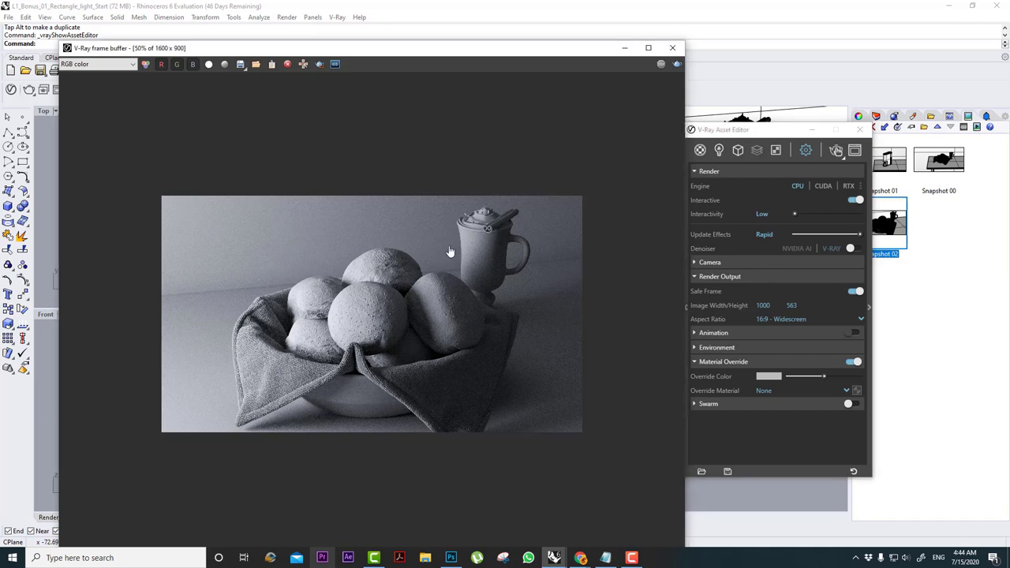
pyautogui.moveTo(517, 50); pyautogui.dragTo(466, 57)
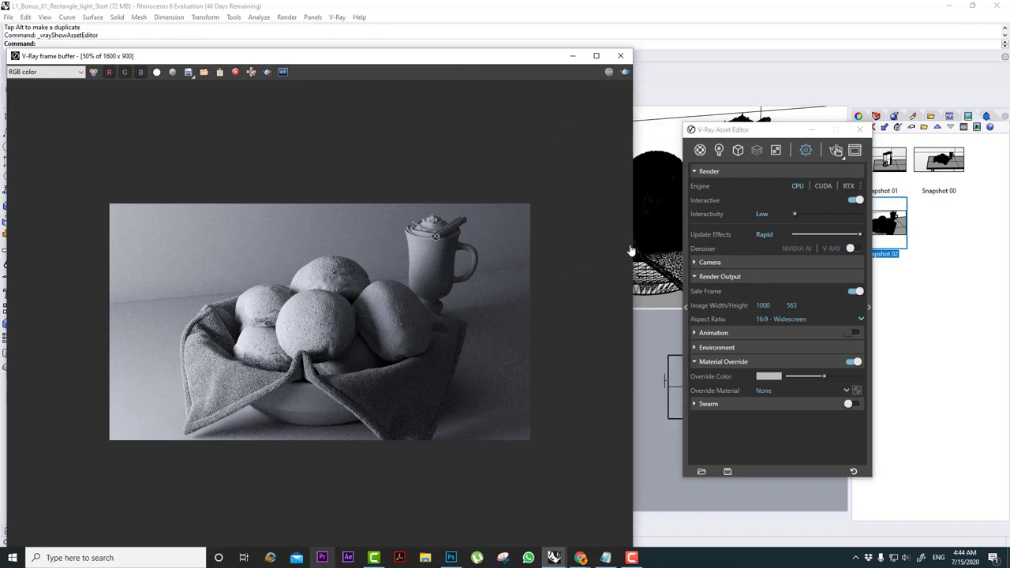
pyautogui.moveTo(632, 239); pyautogui.dragTo(438, 225)
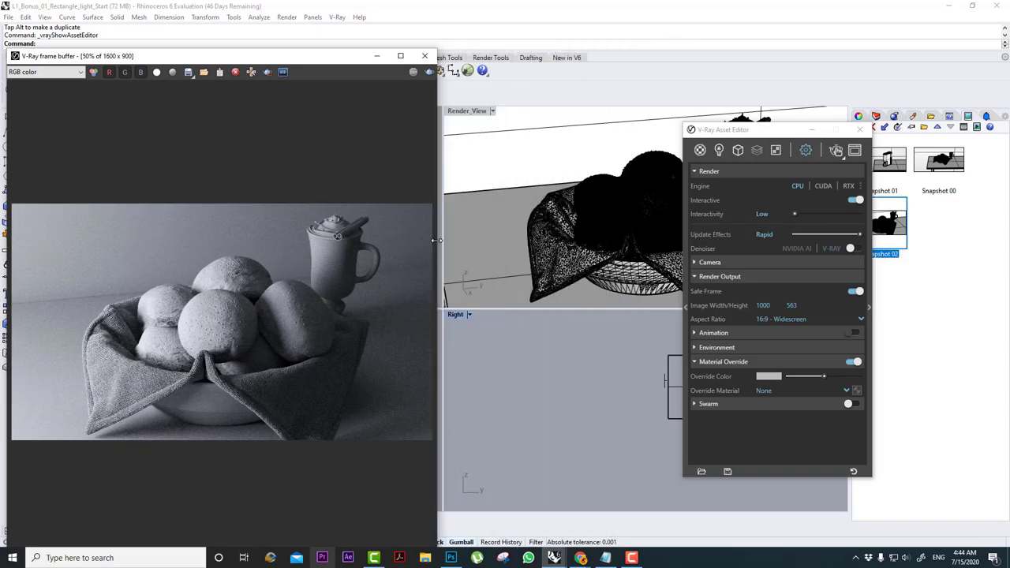
pyautogui.moveTo(269, 61); pyautogui.dragTo(422, 154)
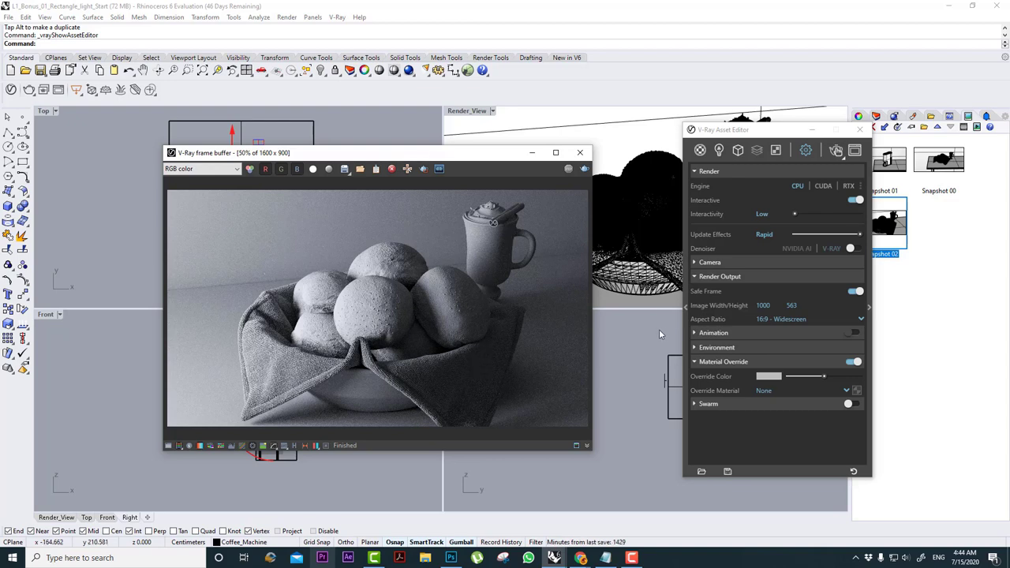
# Turn off Material Override and start an interactive render, keeping the frame buffer clear of the Asset Editor.
pyautogui.click(742, 363)
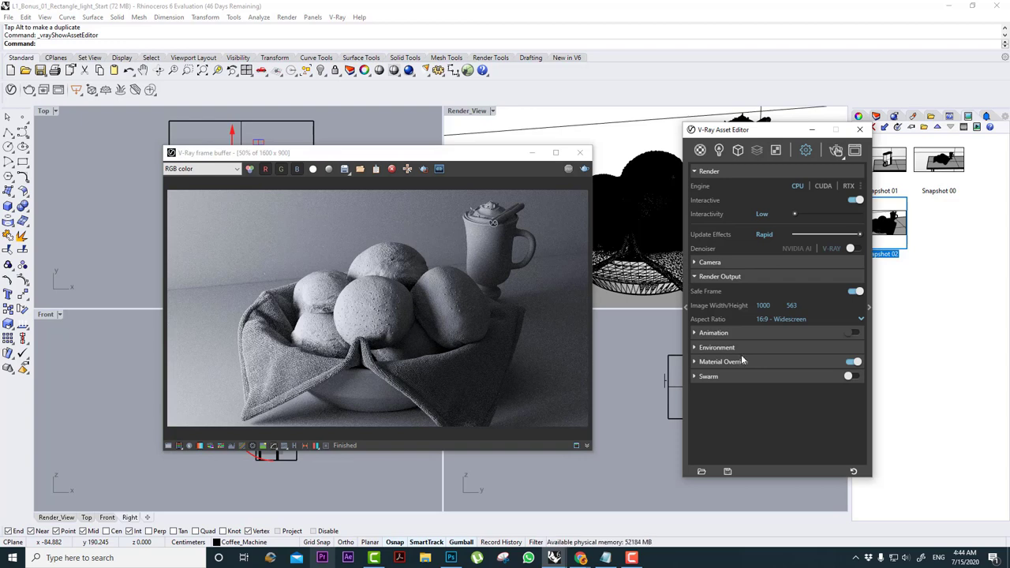
pyautogui.click(853, 362)
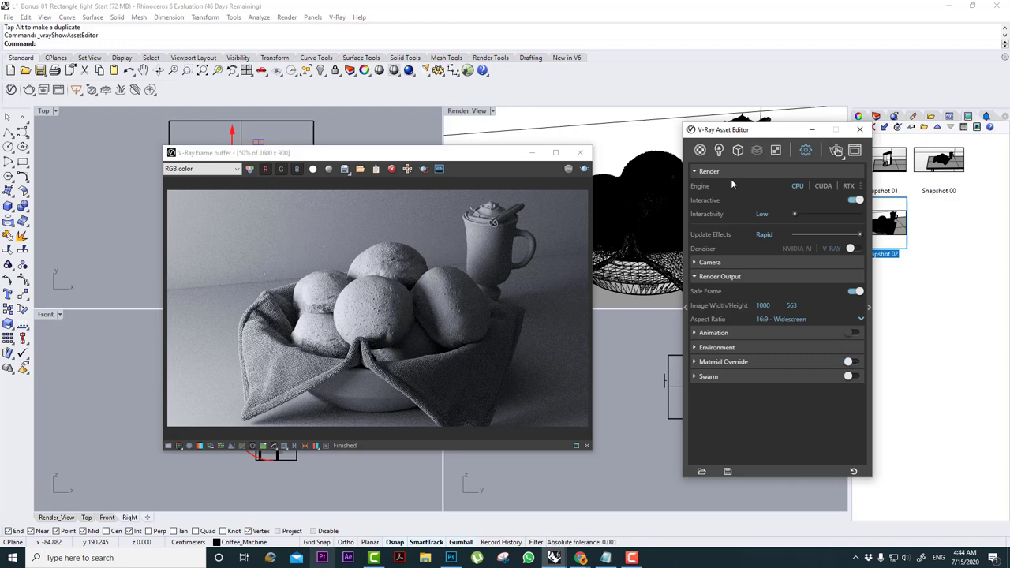
pyautogui.click(742, 277)
pyautogui.click(855, 200)
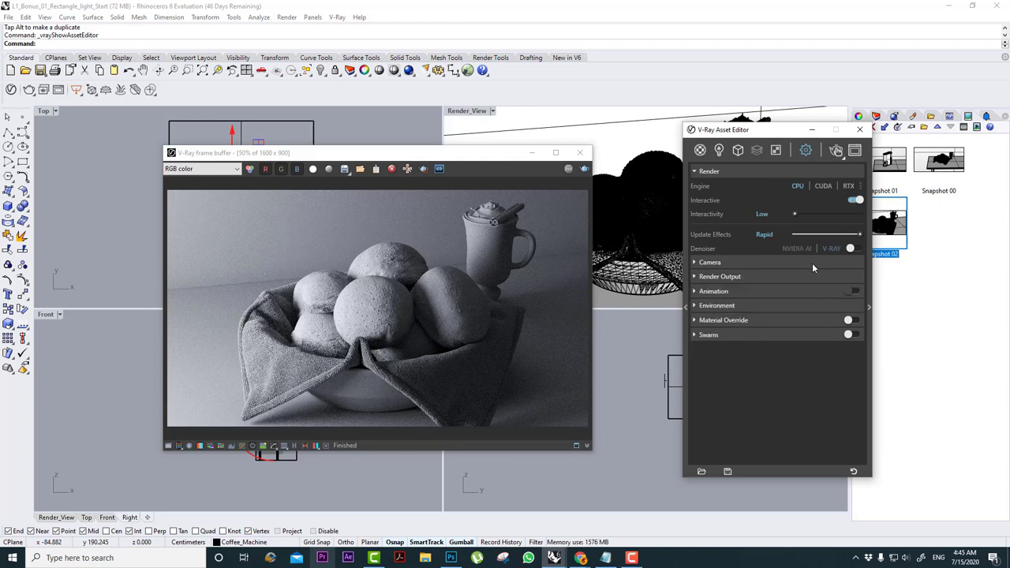
pyautogui.click(835, 150)
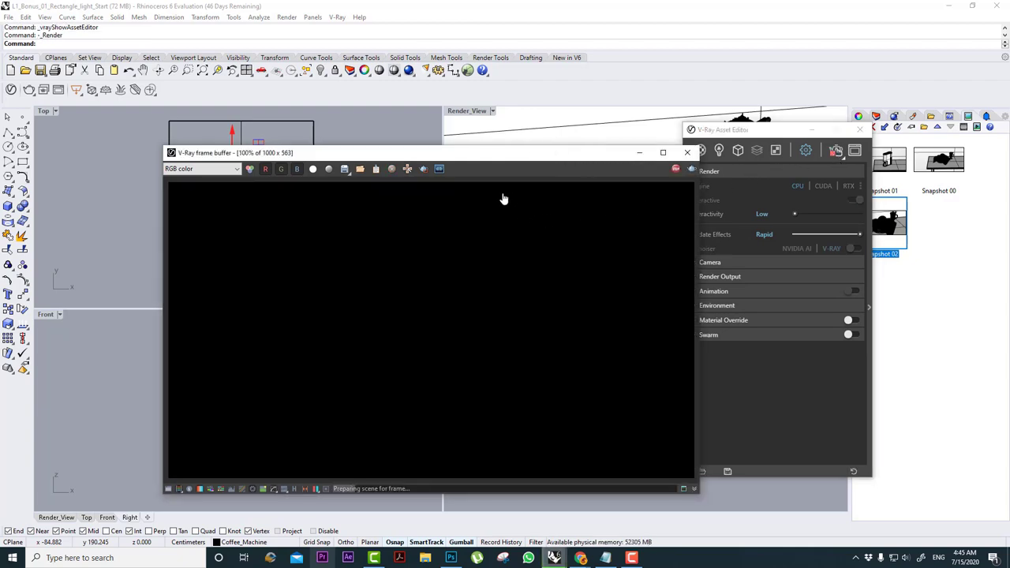
pyautogui.moveTo(492, 155); pyautogui.dragTo(373, 122)
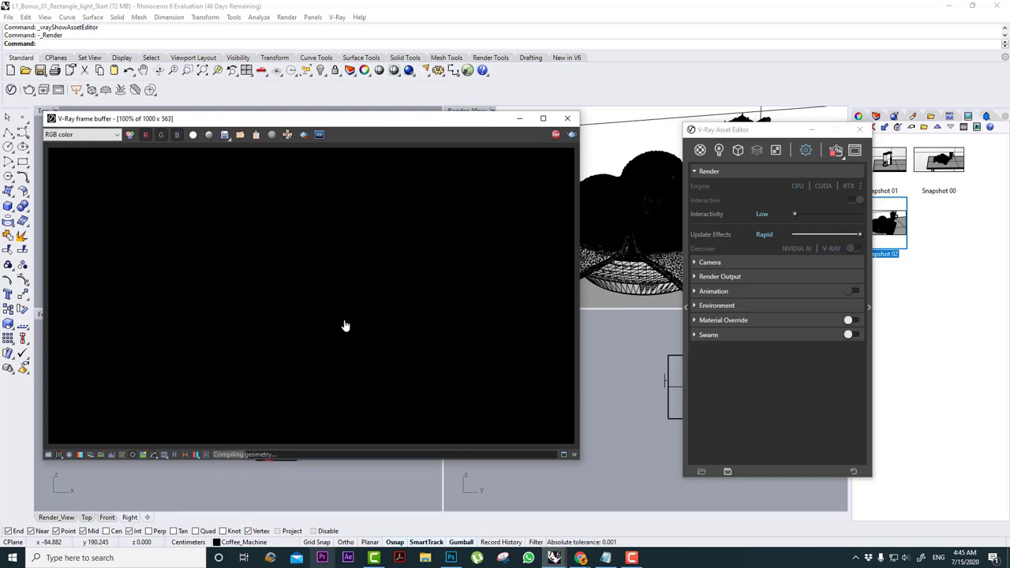
# Expand the camera settings, restore the Snapshot 00 view, and inspect the running render up close.
pyautogui.click(726, 261)
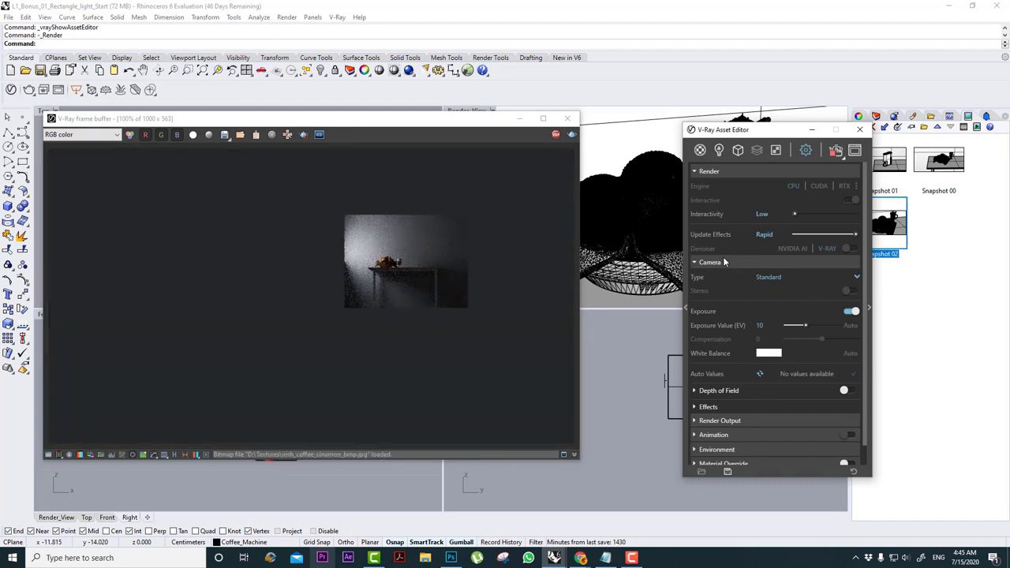
pyautogui.moveTo(741, 130); pyautogui.dragTo(753, 246)
pyautogui.click(675, 174)
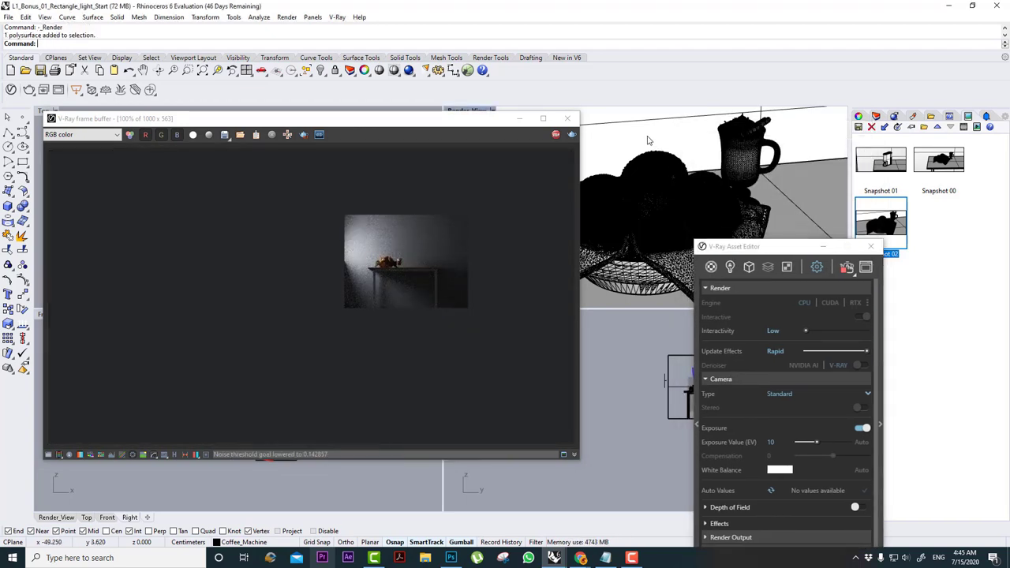
pyautogui.doubleClick(939, 162)
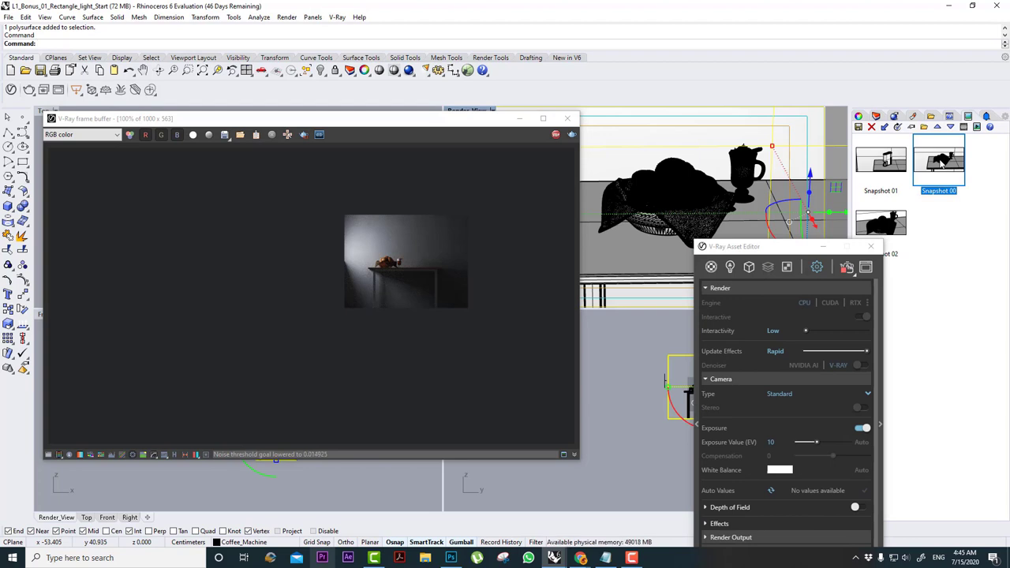
pyautogui.scroll(1, 428, 248)
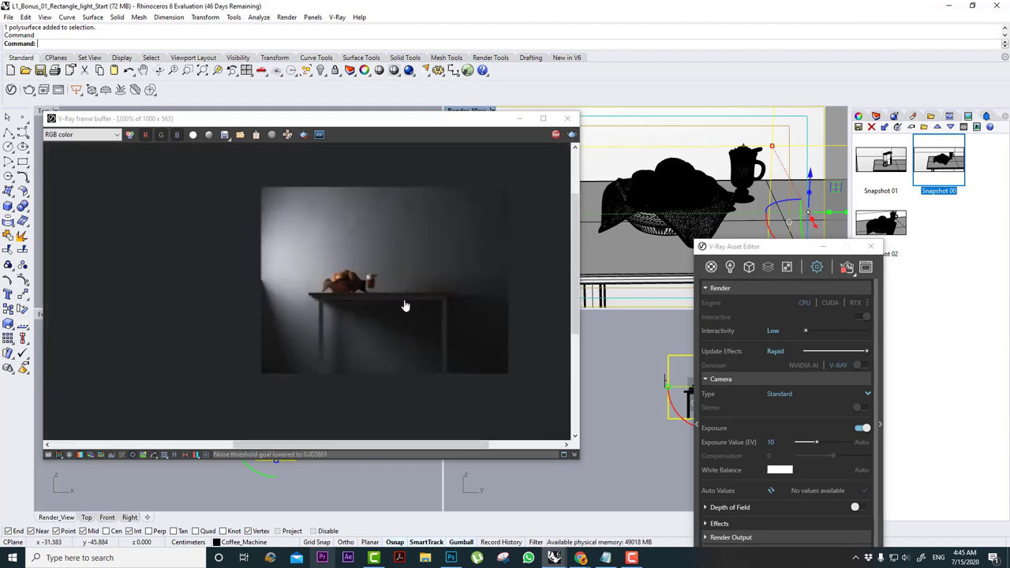
pyautogui.scroll(1, 409, 314)
pyautogui.click(611, 355)
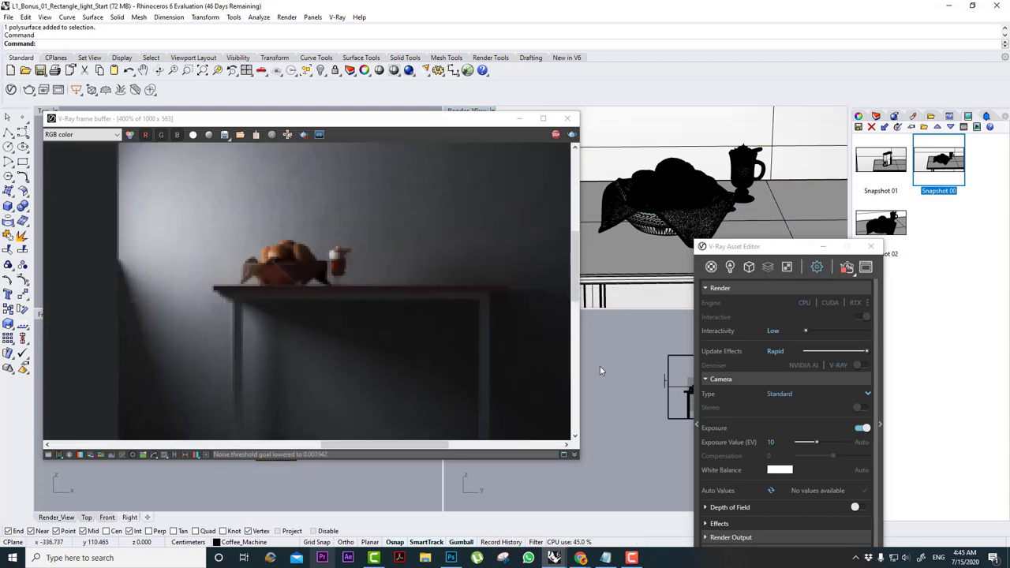
# Close the frame buffer, maximize the Render_View viewport, and restart the interactive render, showing it at 100%.
pyautogui.click(546, 145)
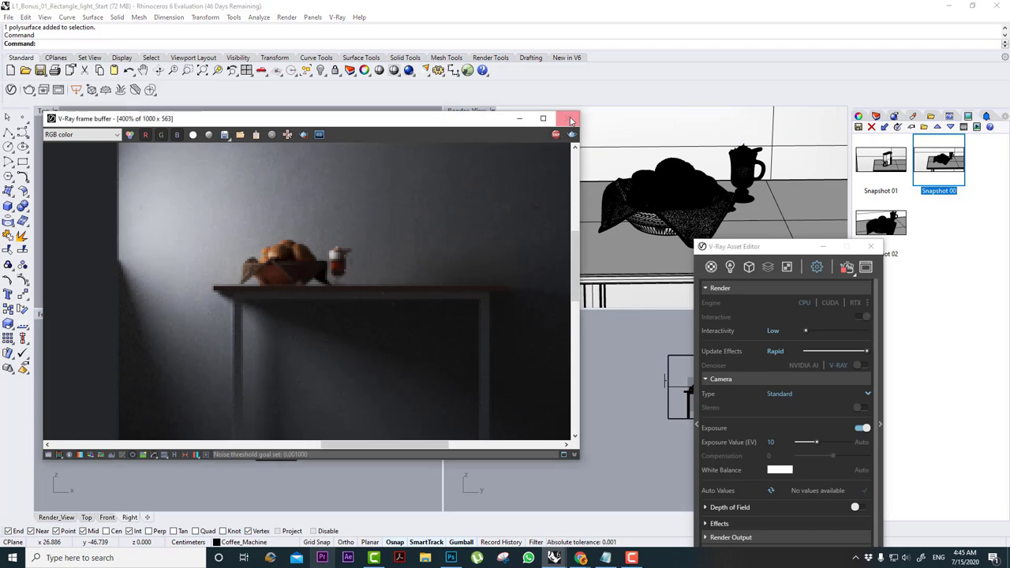
pyautogui.click(570, 120)
pyautogui.doubleClick(454, 111)
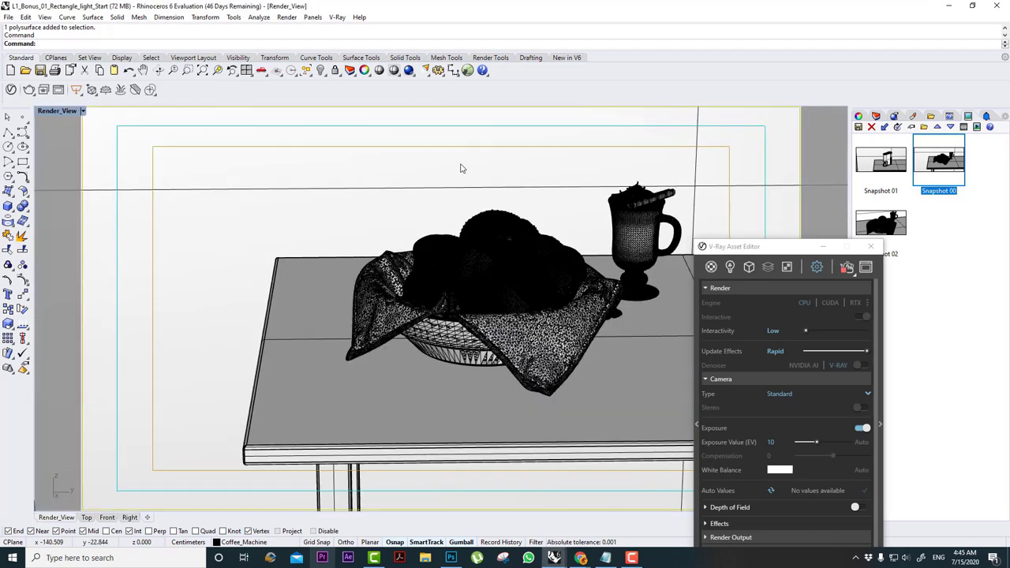
pyautogui.click(846, 267)
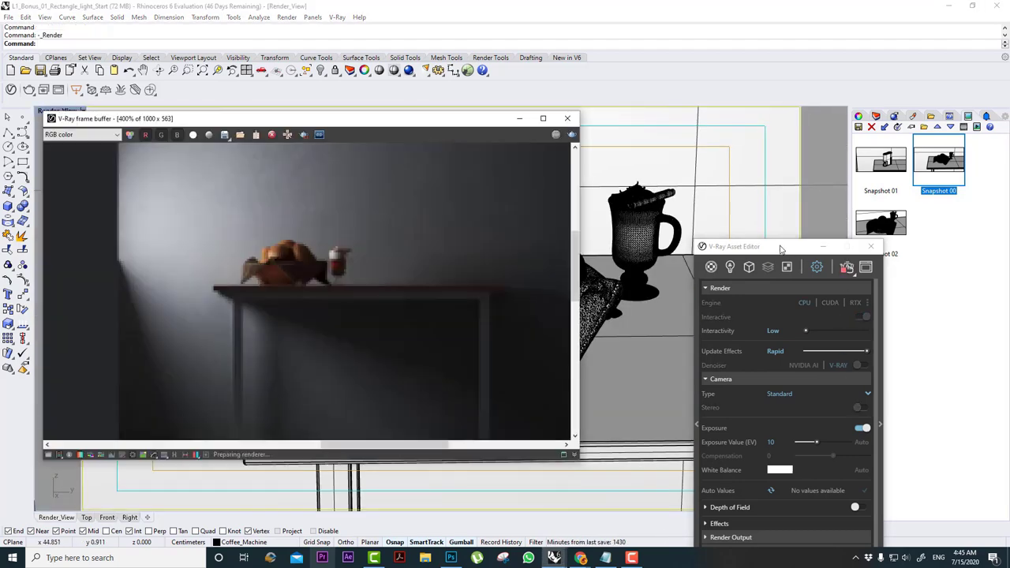
pyautogui.moveTo(773, 249); pyautogui.dragTo(803, 164)
pyautogui.scroll(-2, 413, 252)
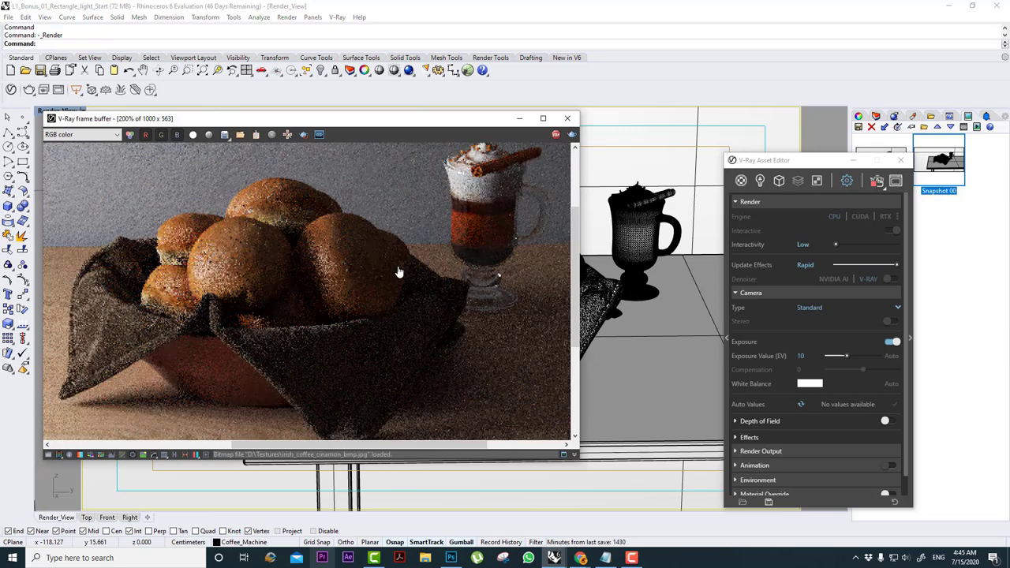
pyautogui.scroll(-2, 292, 318)
pyautogui.scroll(-1, 368, 292)
pyautogui.scroll(1, 366, 292)
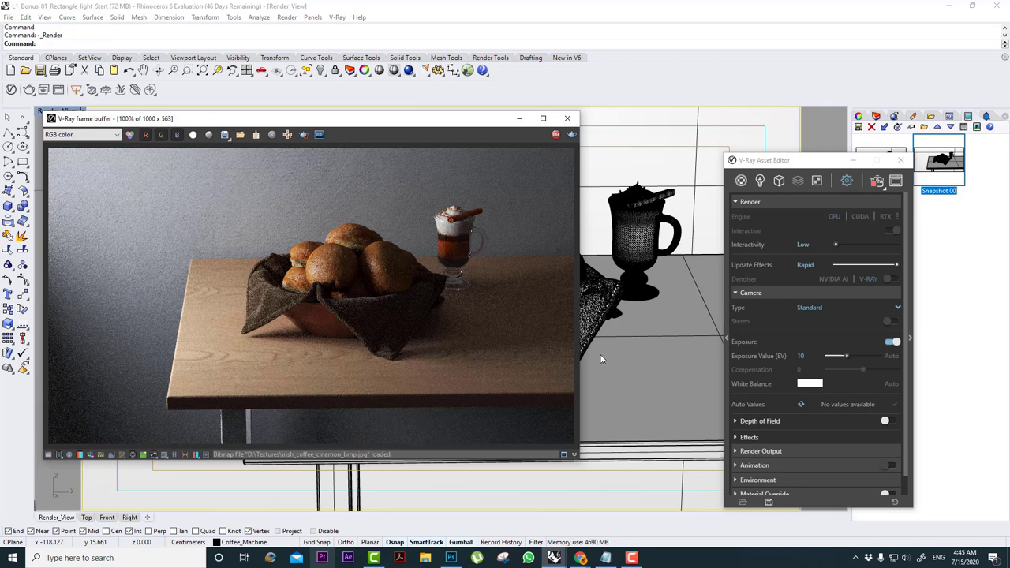
# Place the Asset Editor beside the frame buffer and set the camera's exposure value to 11.
pyautogui.moveTo(769, 164); pyautogui.dragTo(651, 126)
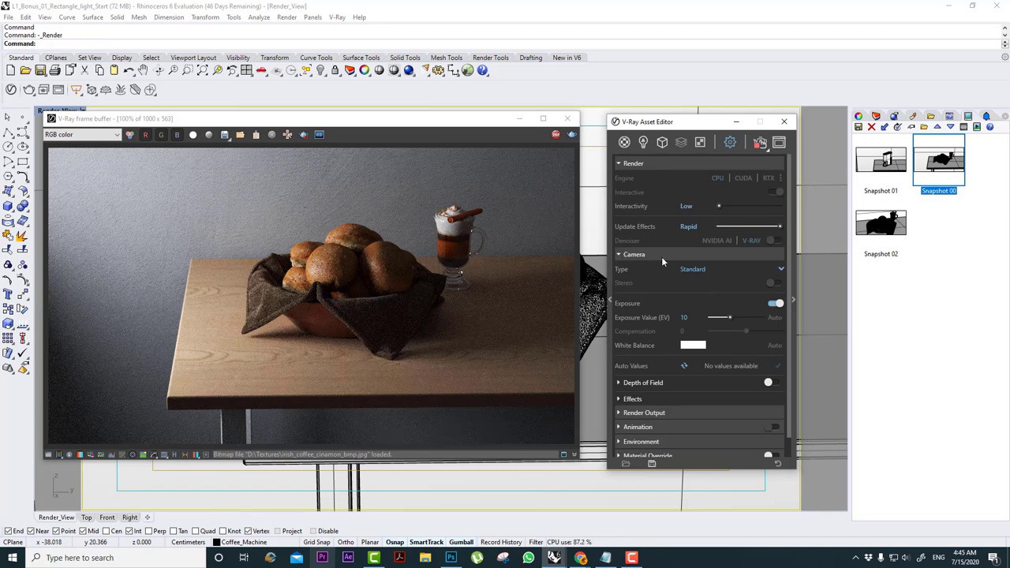
pyautogui.doubleClick(692, 318)
pyautogui.write('11')
pyautogui.press('Return')
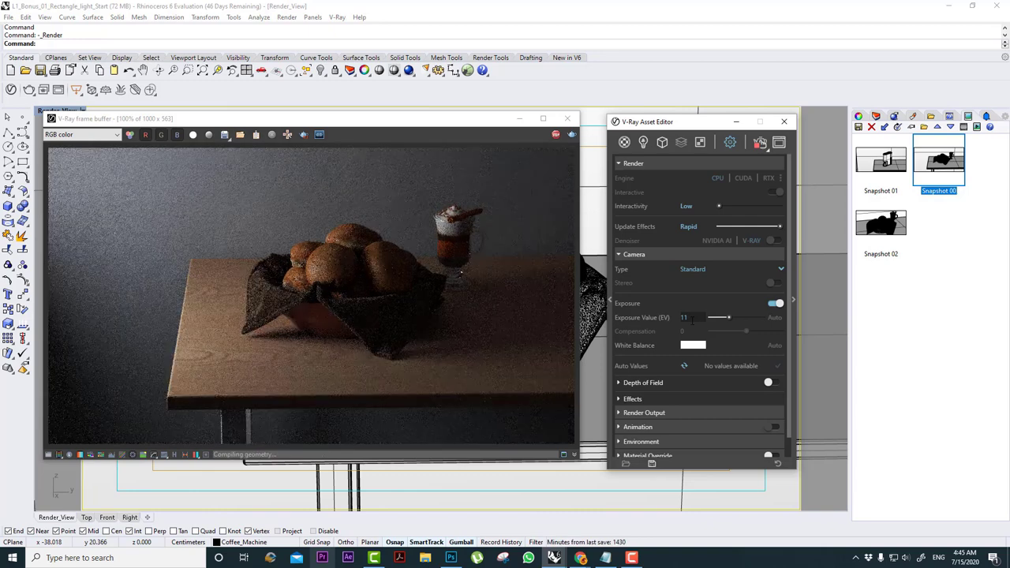
# Try exposure values of 20.28 and 7.72, and set the exposure back to 10.
pyautogui.moveTo(727, 318)
pyautogui.mouseDown()
pyautogui.moveTo(739, 318)
pyautogui.moveTo(717, 319)
pyautogui.mouseUp()
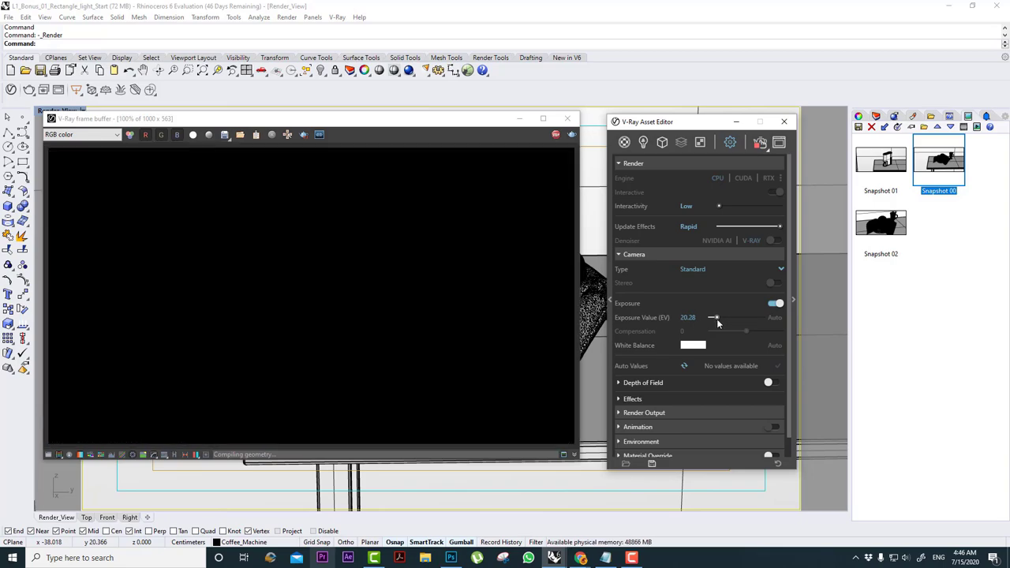
pyautogui.moveTo(721, 321); pyautogui.dragTo(733, 319)
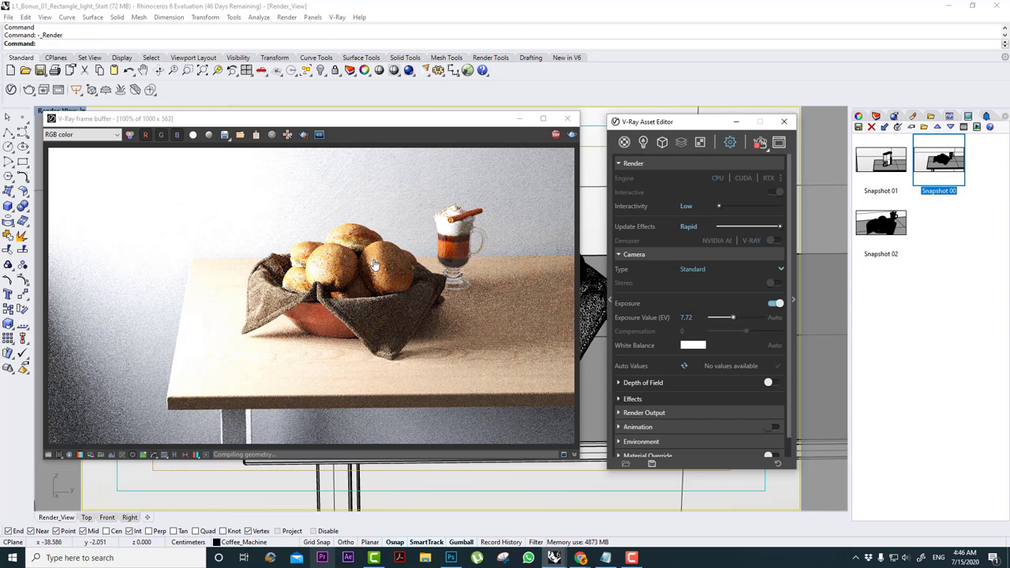
pyautogui.doubleClick(704, 318)
pyautogui.write('10')
pyautogui.press('Return')
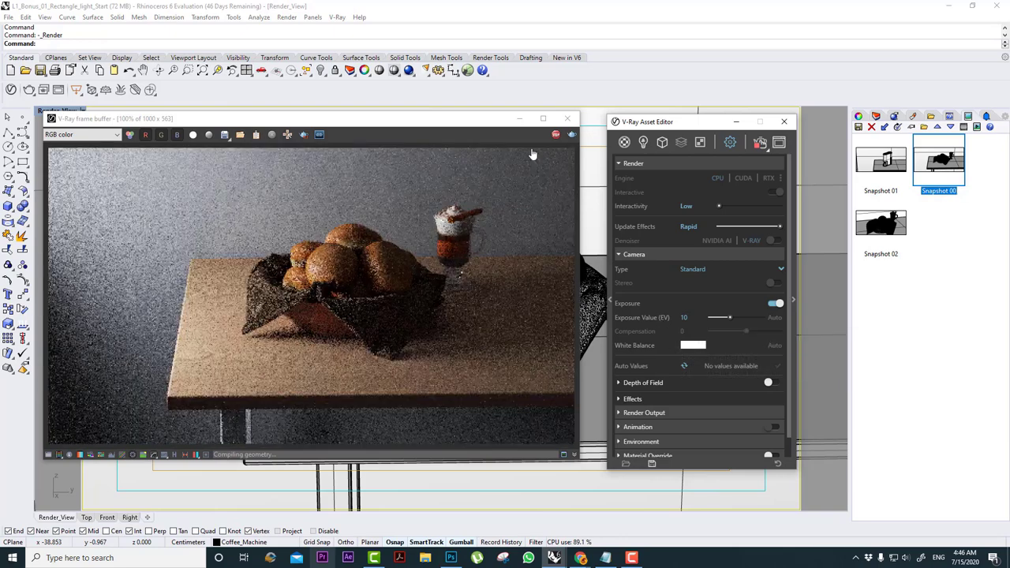
# Set Rectangle Light's intensity to 90 and bring the camera exposure settings back up for comparison.
pyautogui.click(643, 142)
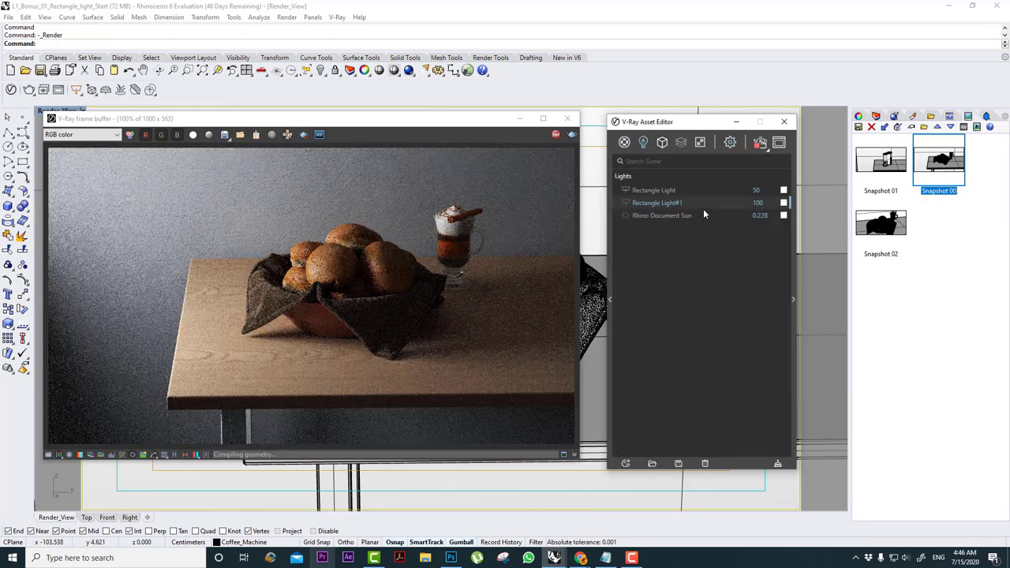
pyautogui.doubleClick(756, 190)
pyautogui.write('90')
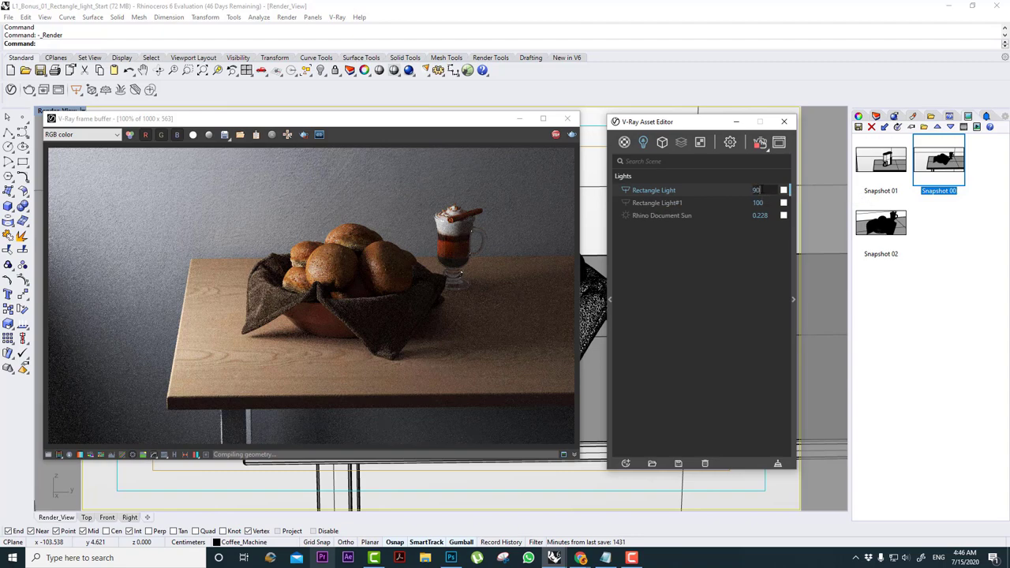
pyautogui.press('Return')
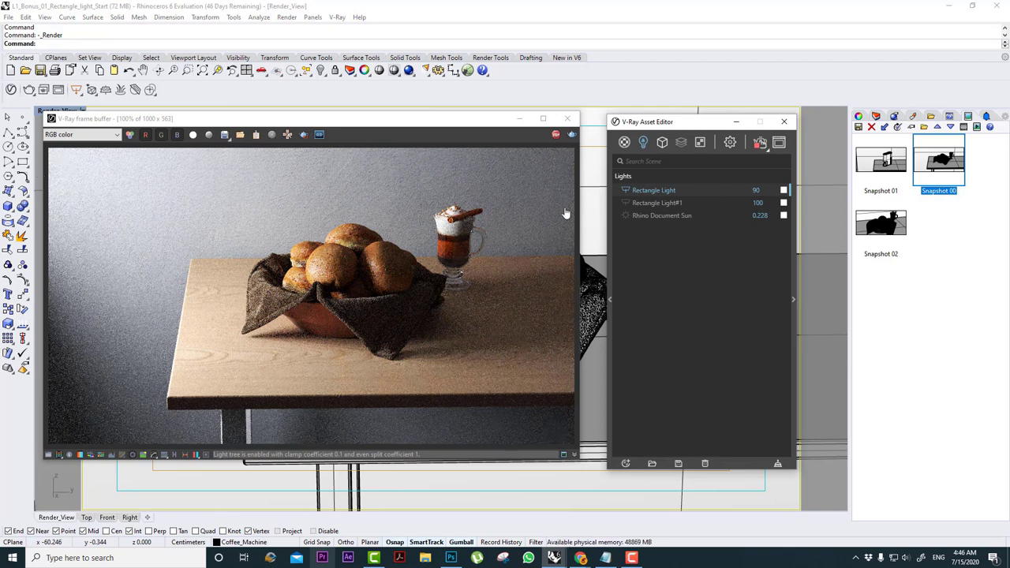
pyautogui.click(730, 142)
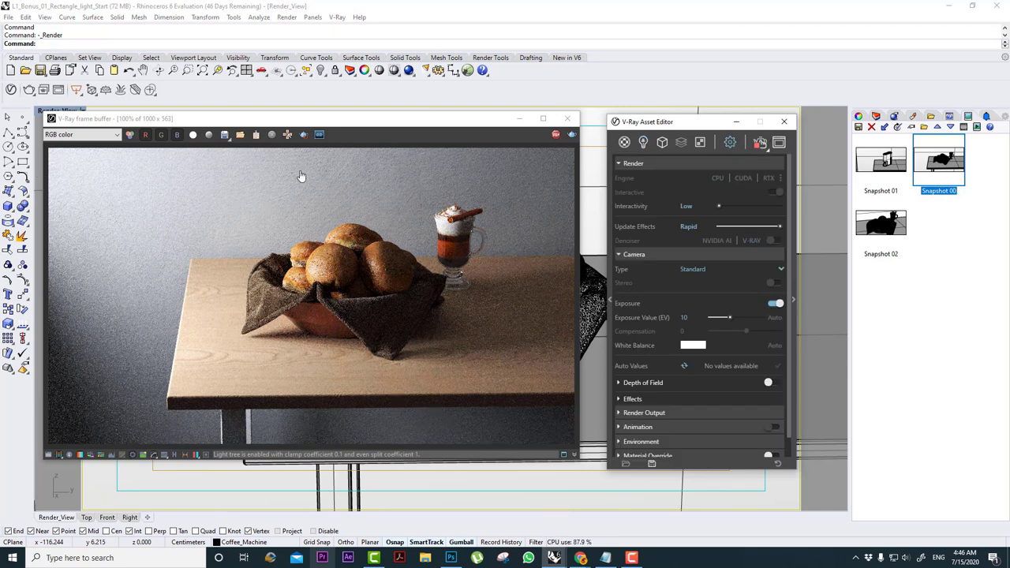
# Set Rectangle Light's intensity to 30 and brighten the image with an exposure value of 8.16.
pyautogui.click(643, 143)
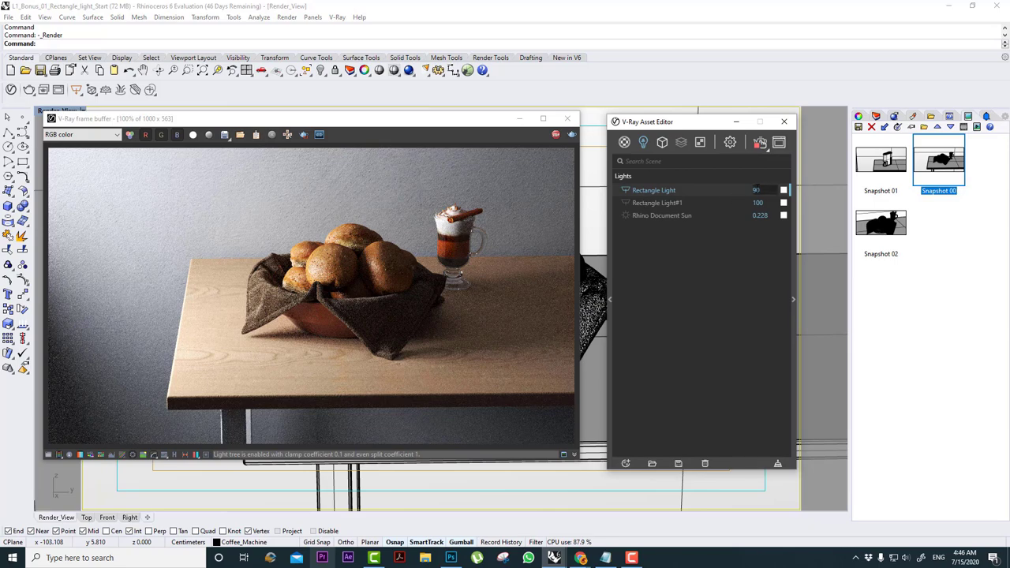
pyautogui.doubleClick(757, 190)
pyautogui.write('30')
pyautogui.press('Return')
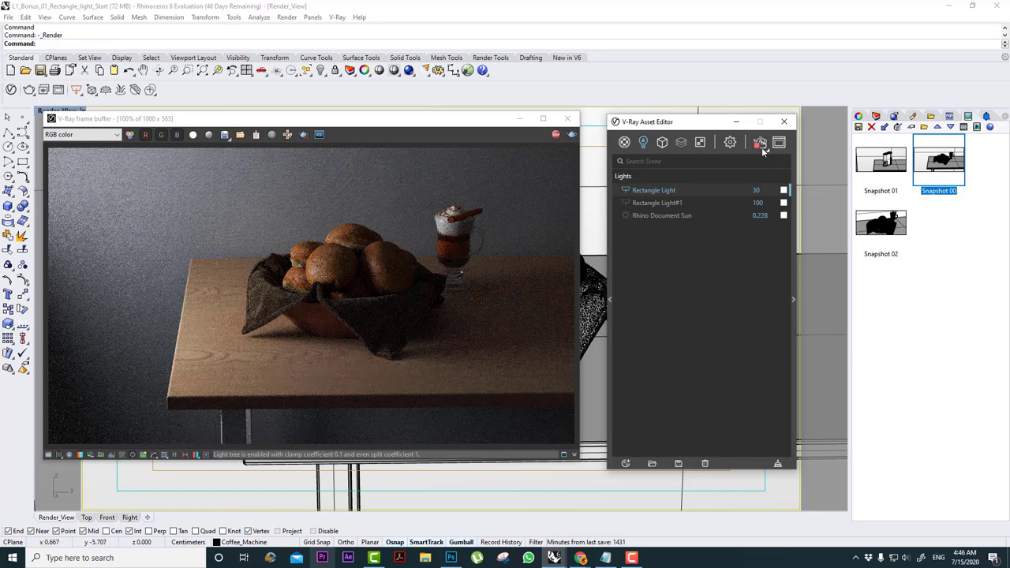
pyautogui.click(731, 143)
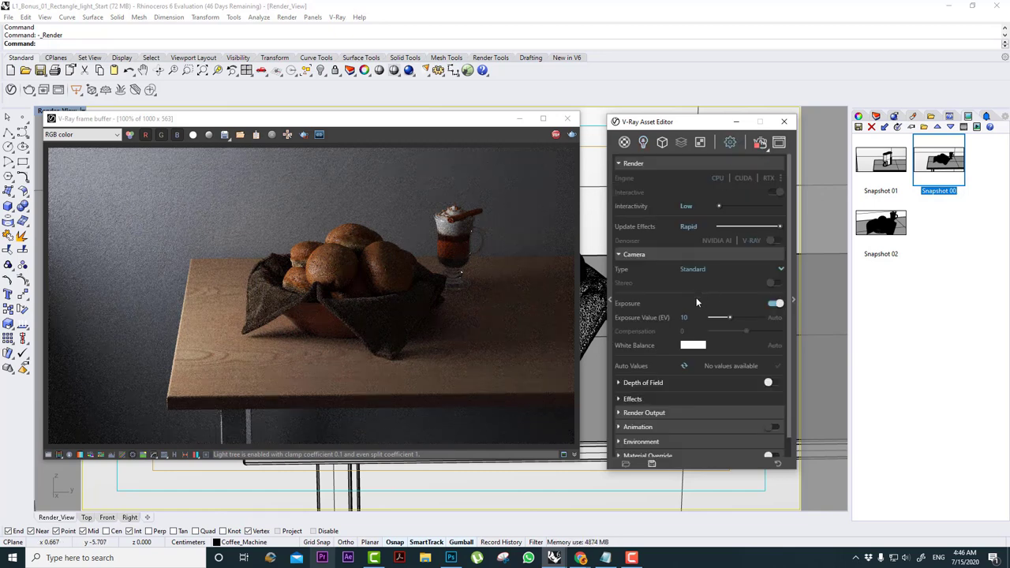
pyautogui.click(732, 316)
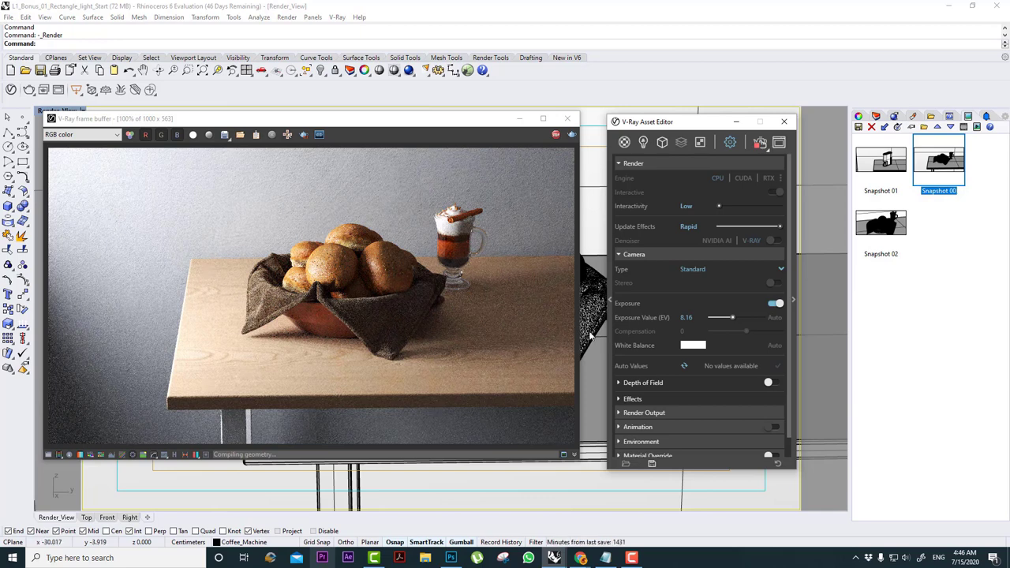
# Move the frame buffer and Asset Editor upward, and switch camera exposure off and back on to compare the render.
pyautogui.scroll(-1, 691, 429)
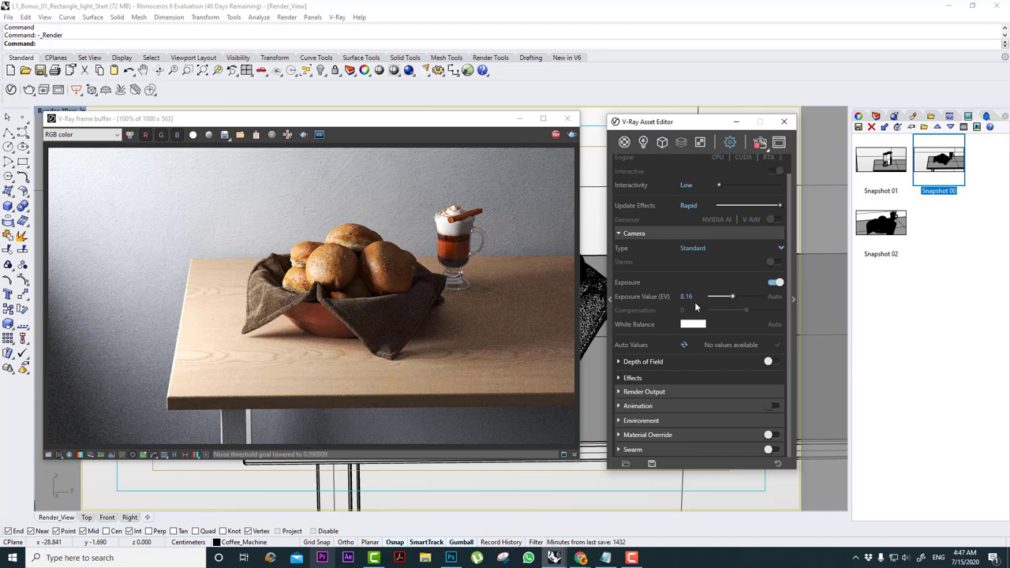
pyautogui.moveTo(287, 121); pyautogui.dragTo(254, 107)
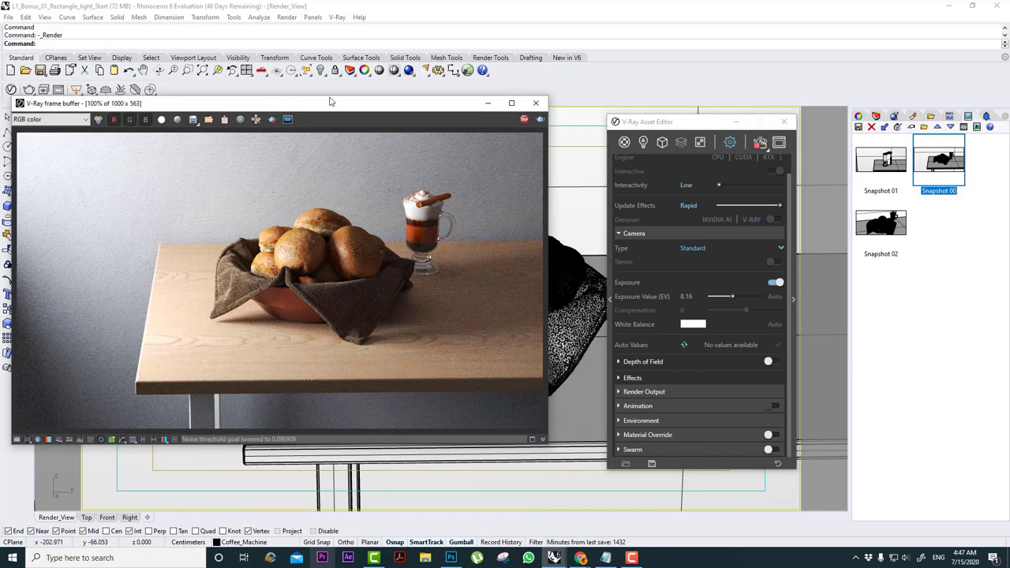
pyautogui.moveTo(695, 122); pyautogui.dragTo(651, 99)
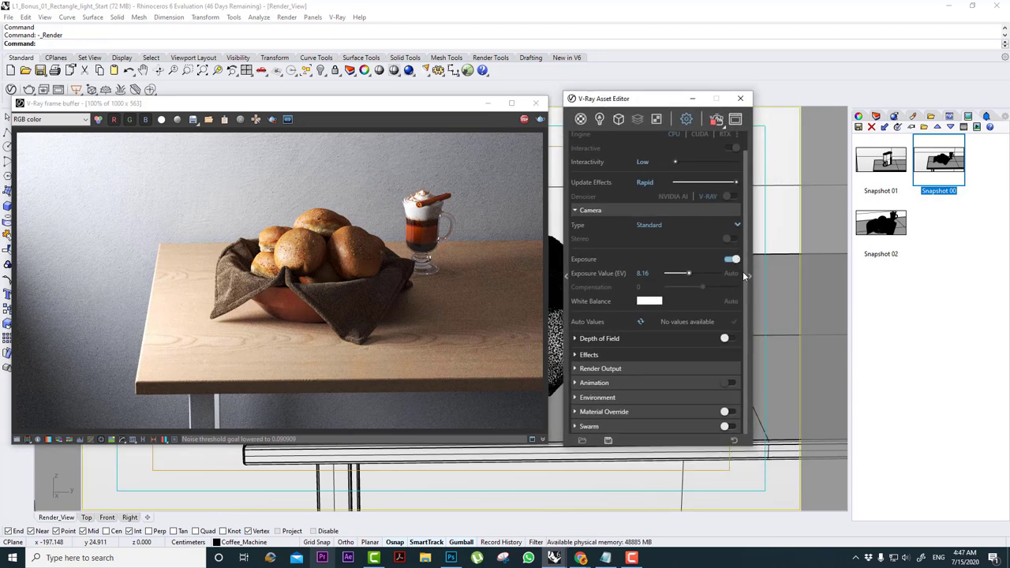
pyautogui.click(733, 259)
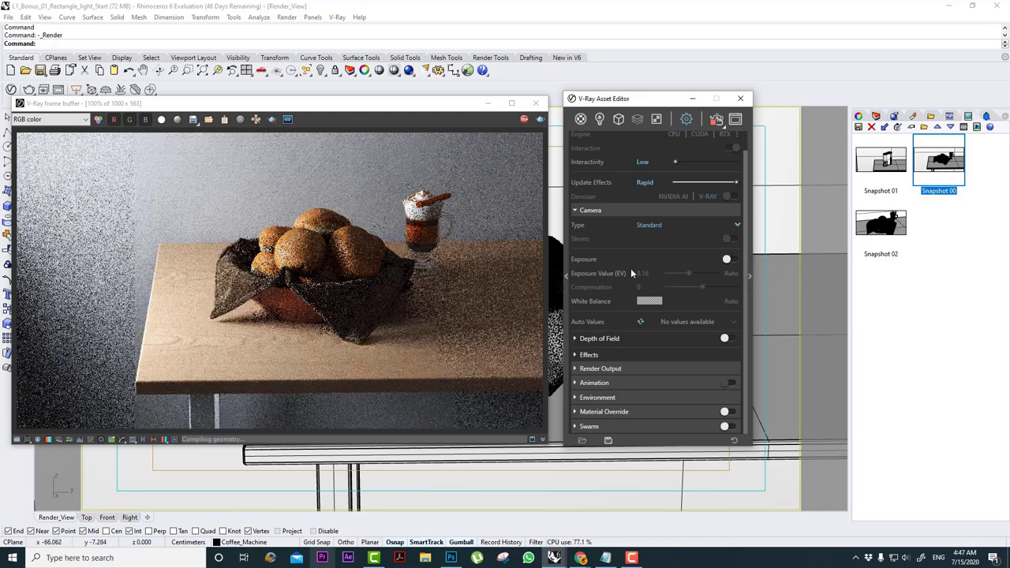
pyautogui.click(732, 260)
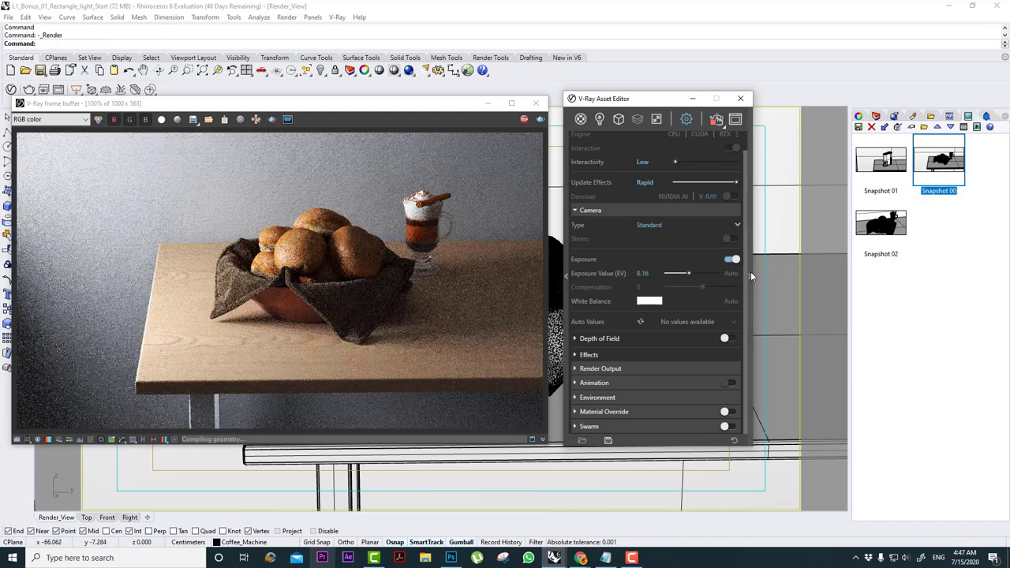
# Look over the advanced render parameters and the Depth of Field settings, and collapse the camera settings.
pyautogui.click(750, 273)
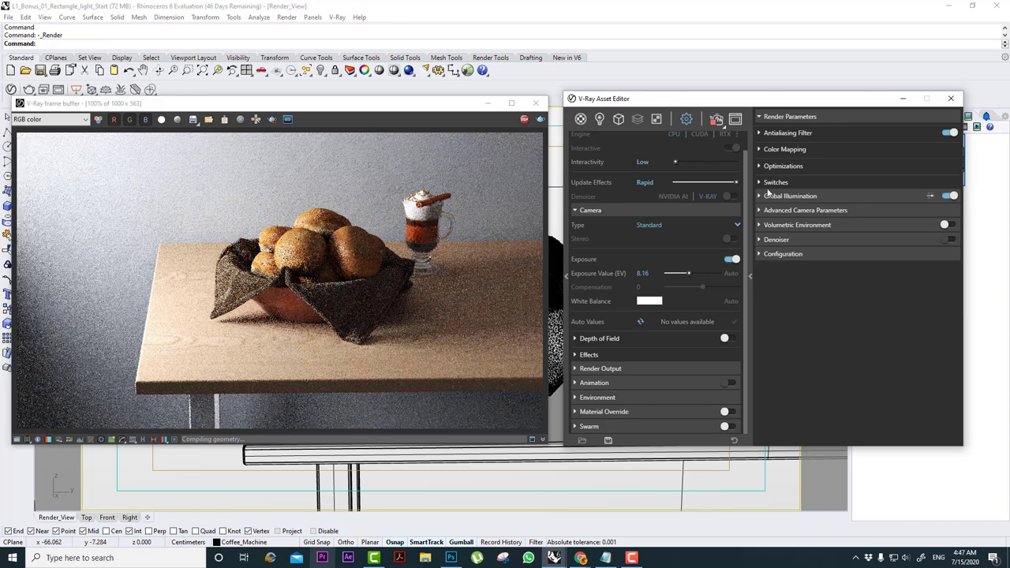
pyautogui.click(751, 281)
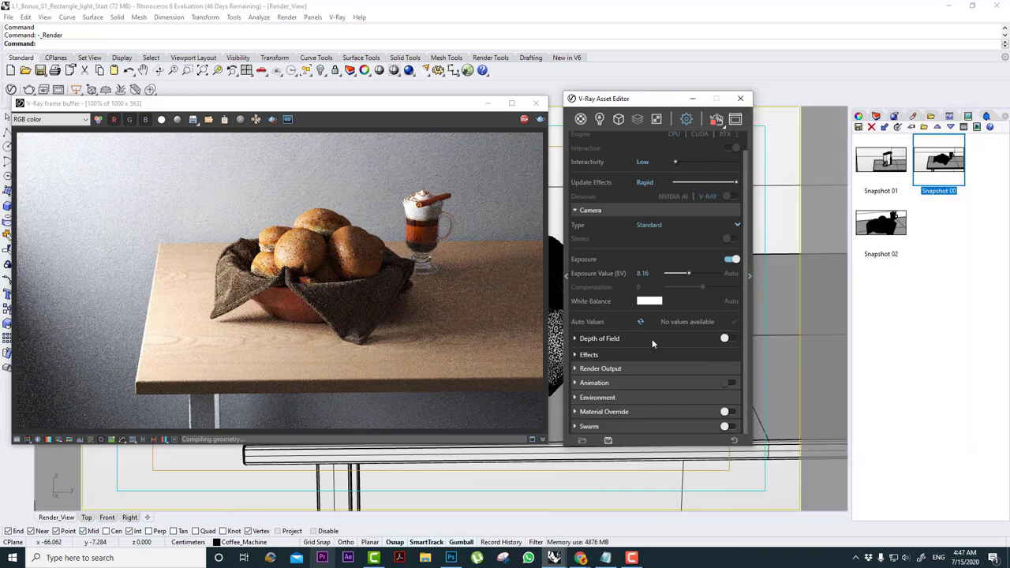
pyautogui.click(599, 338)
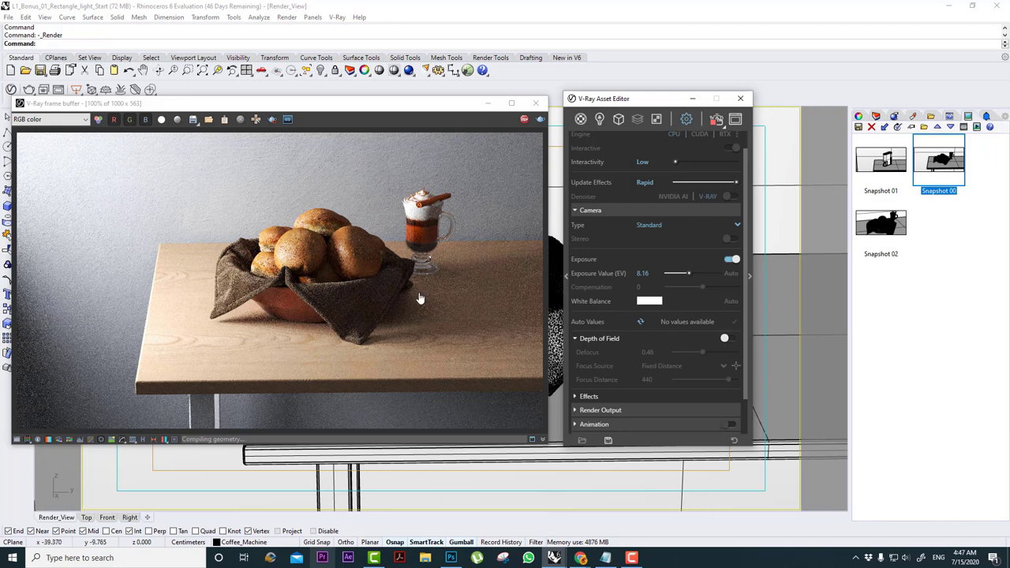
pyautogui.click(606, 339)
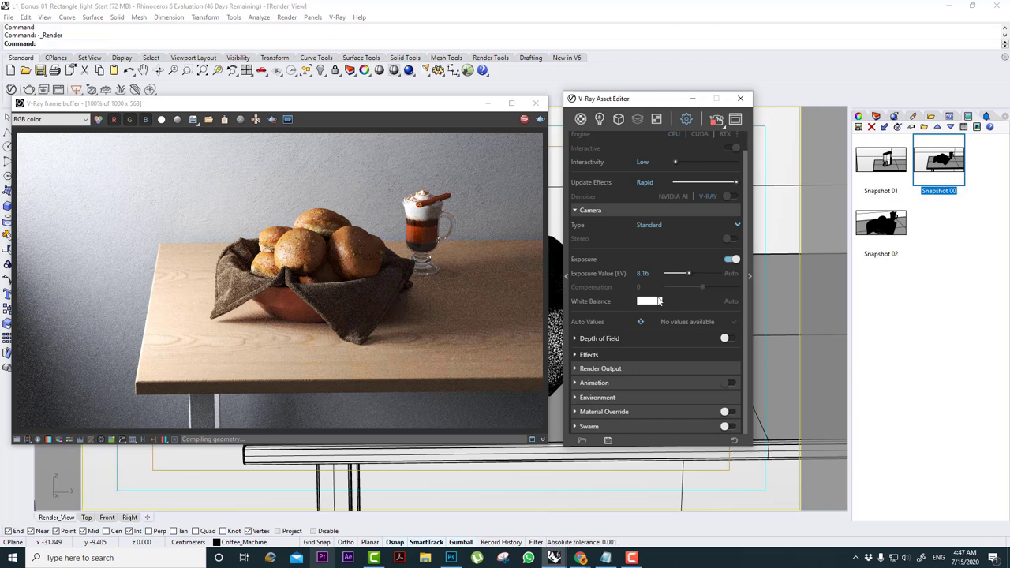
pyautogui.click(639, 210)
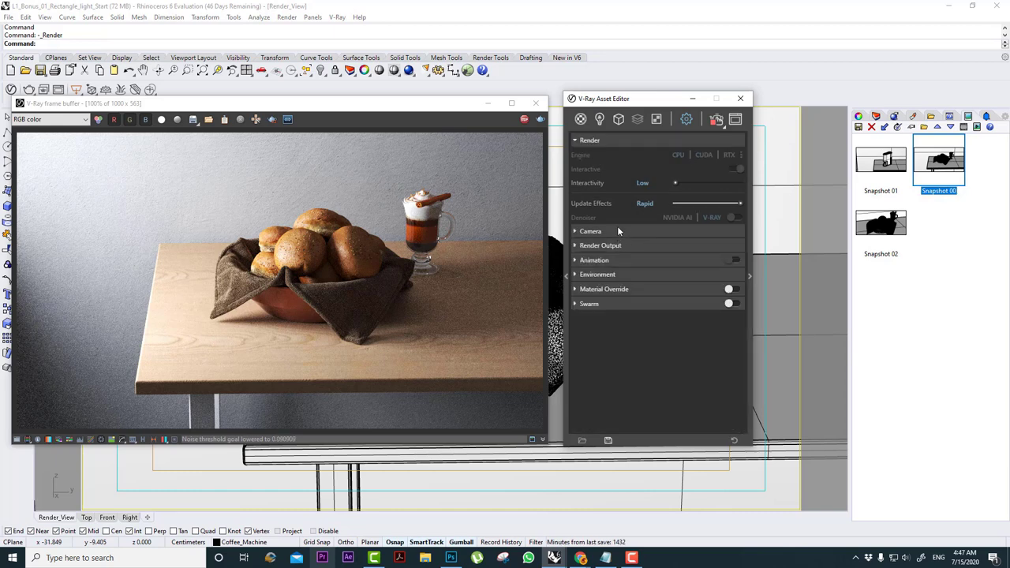
# Reposition the Asset Editor and frame buffer, and inspect the bread basket in the interactive render at 200% zoom.
pyautogui.moveTo(639, 105); pyautogui.dragTo(721, 140)
pyautogui.moveTo(396, 108); pyautogui.dragTo(457, 143)
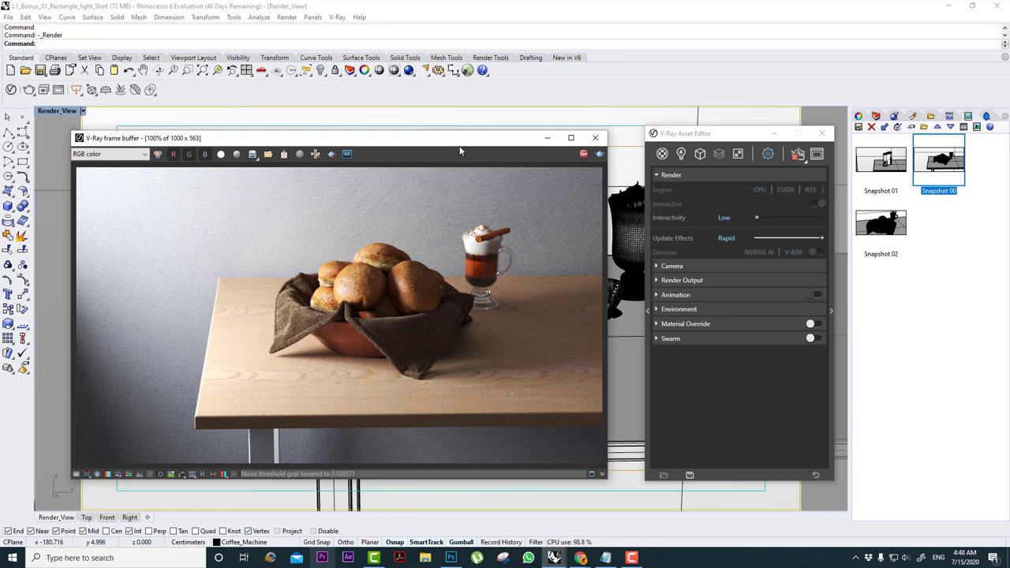
pyautogui.scroll(2, 462, 241)
pyautogui.scroll(-2, 430, 260)
pyautogui.scroll(1, 358, 306)
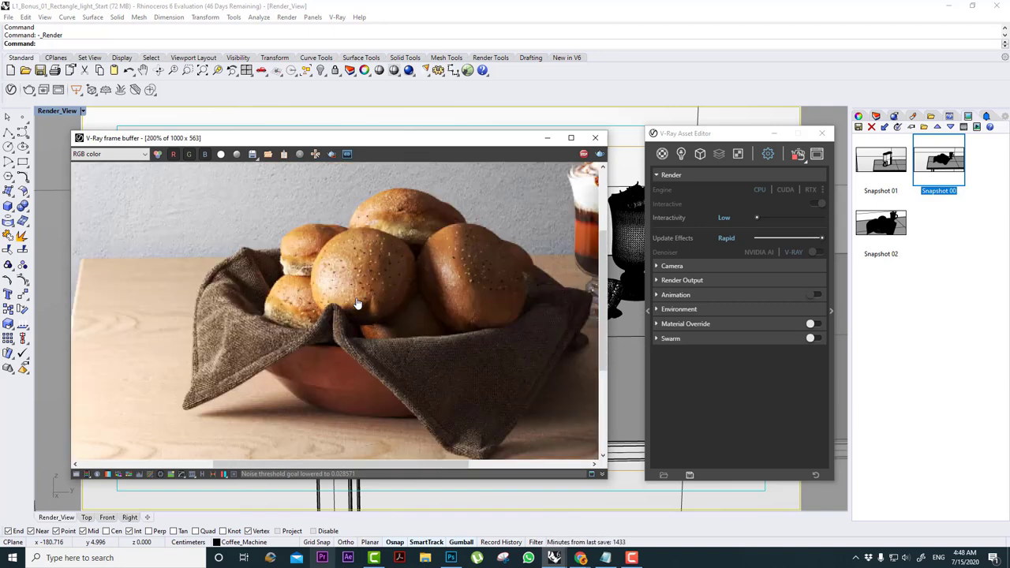
pyautogui.scroll(-1, 356, 305)
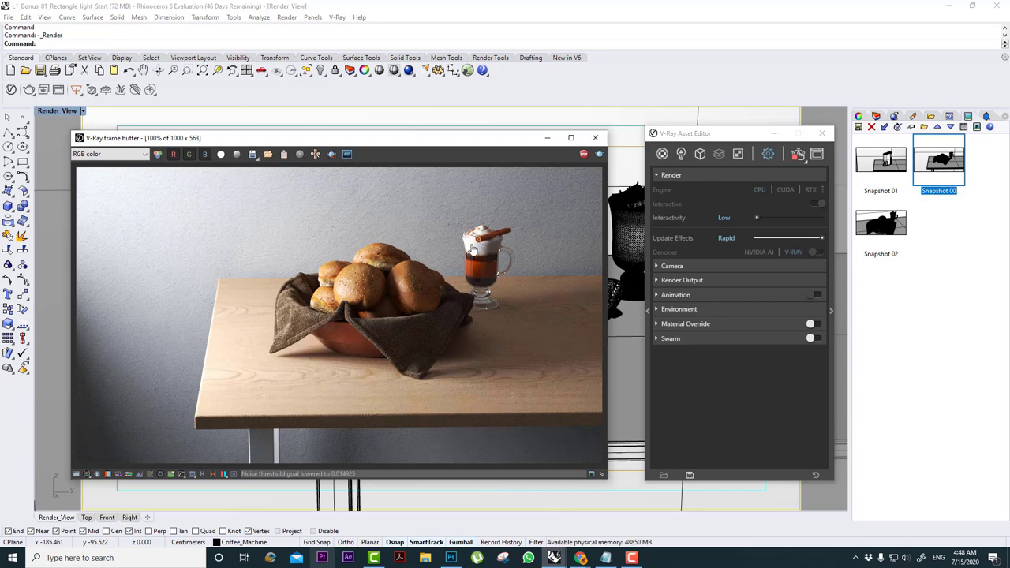
pyautogui.click(747, 423)
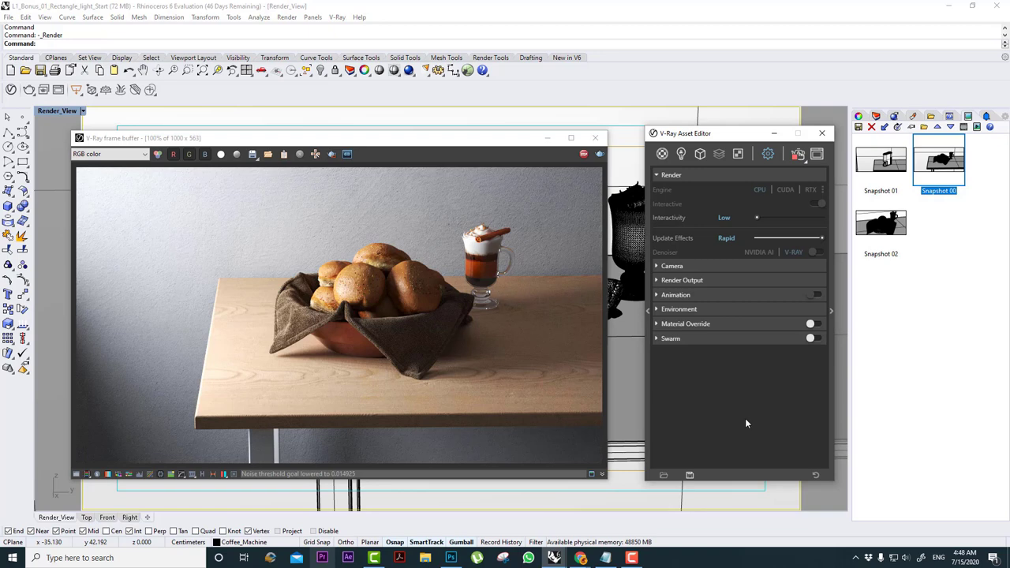
# Stop the render, set Interactivity to High and restart the interactive render.
pyautogui.click(798, 156)
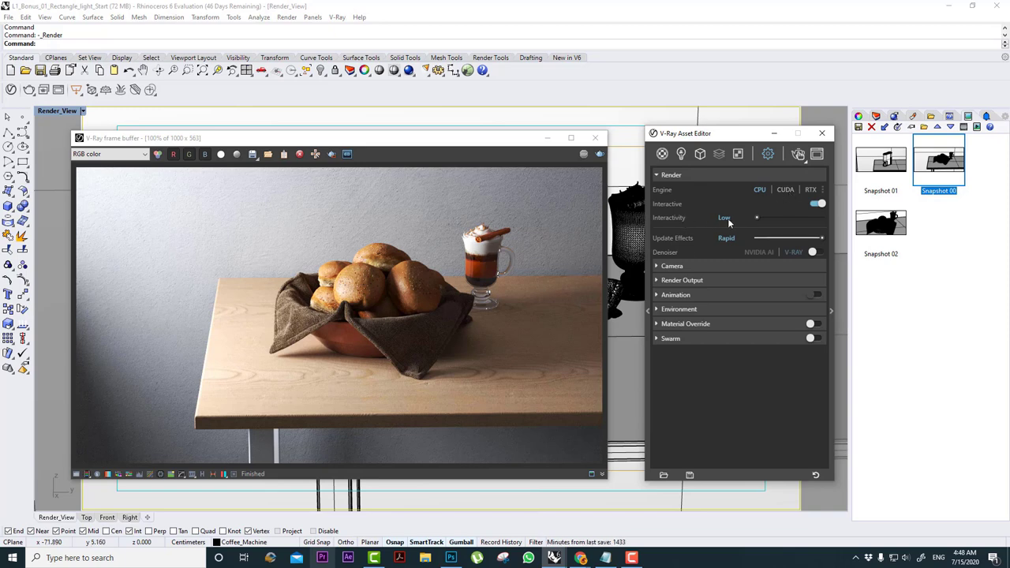
pyautogui.moveTo(757, 218); pyautogui.dragTo(822, 218)
pyautogui.scroll(2, 383, 293)
pyautogui.press('Return')
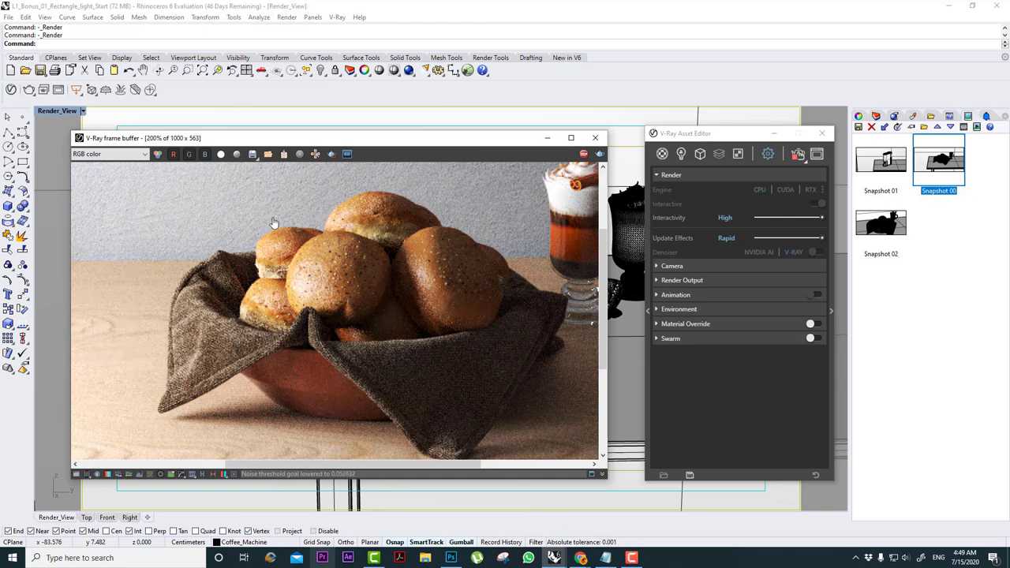
pyautogui.scroll(-1, 336, 254)
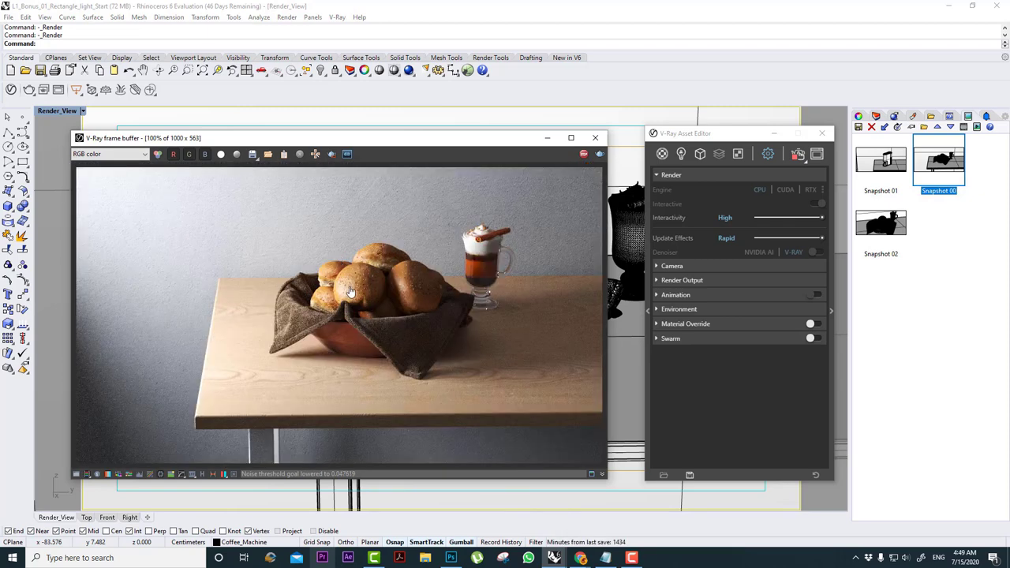
# Try rendering small regions around the bread, basket cloth and front table edge, and turn region rendering back off.
pyautogui.scroll(2, 339, 256)
pyautogui.moveTo(393, 220); pyautogui.dragTo(282, 363)
pyautogui.moveTo(430, 314); pyautogui.dragTo(309, 438)
pyautogui.scroll(-1, 337, 414)
pyautogui.moveTo(460, 347)
pyautogui.mouseDown()
pyautogui.moveTo(421, 397)
pyautogui.moveTo(409, 394)
pyautogui.mouseUp()
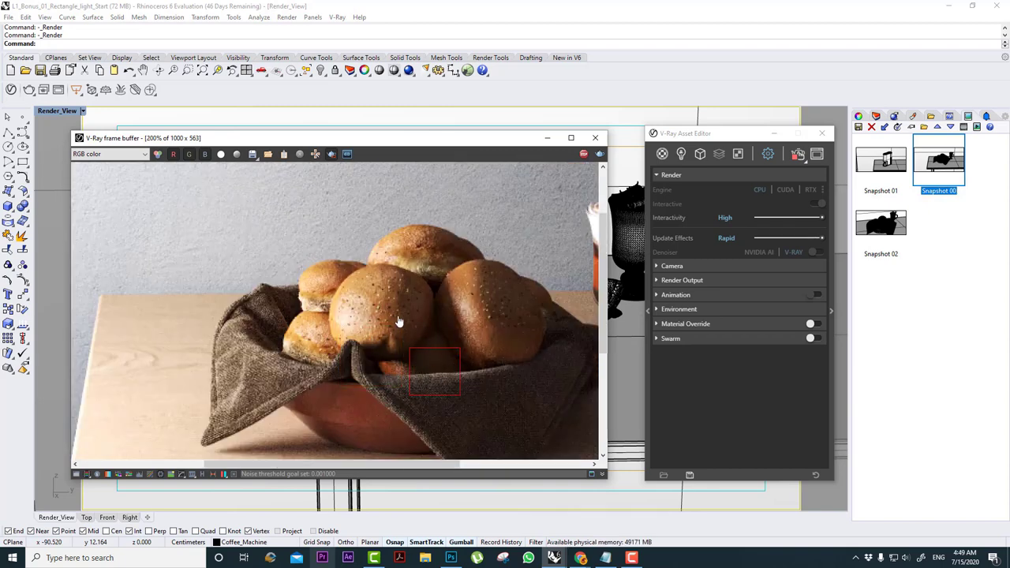
pyautogui.scroll(-1, 398, 320)
pyautogui.moveTo(338, 397); pyautogui.dragTo(309, 434)
pyautogui.scroll(1, 324, 428)
pyautogui.moveTo(375, 388); pyautogui.dragTo(333, 432)
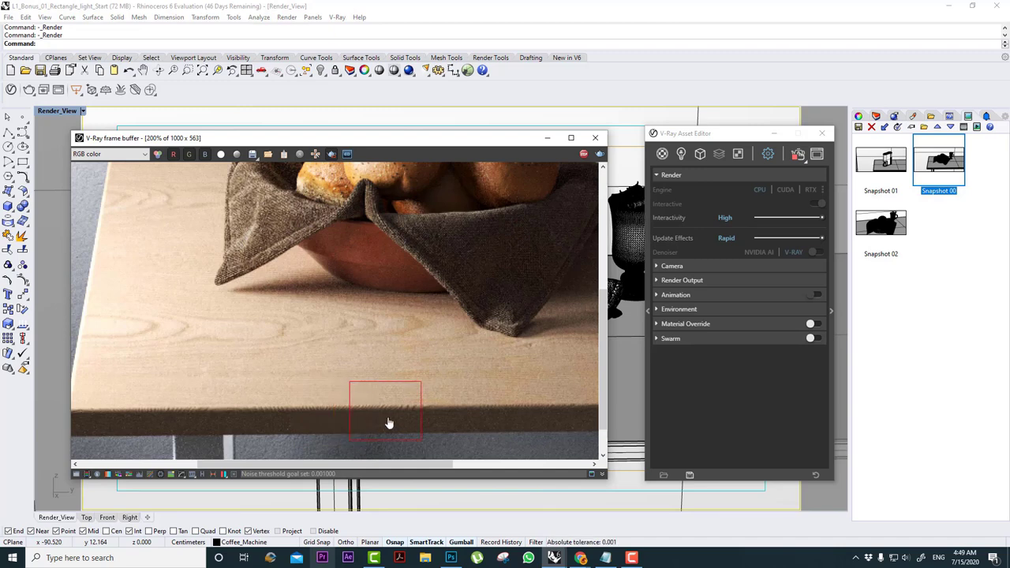
pyautogui.click(331, 154)
# Stop the interactive render and set the output image width to 3000.
pyautogui.click(799, 155)
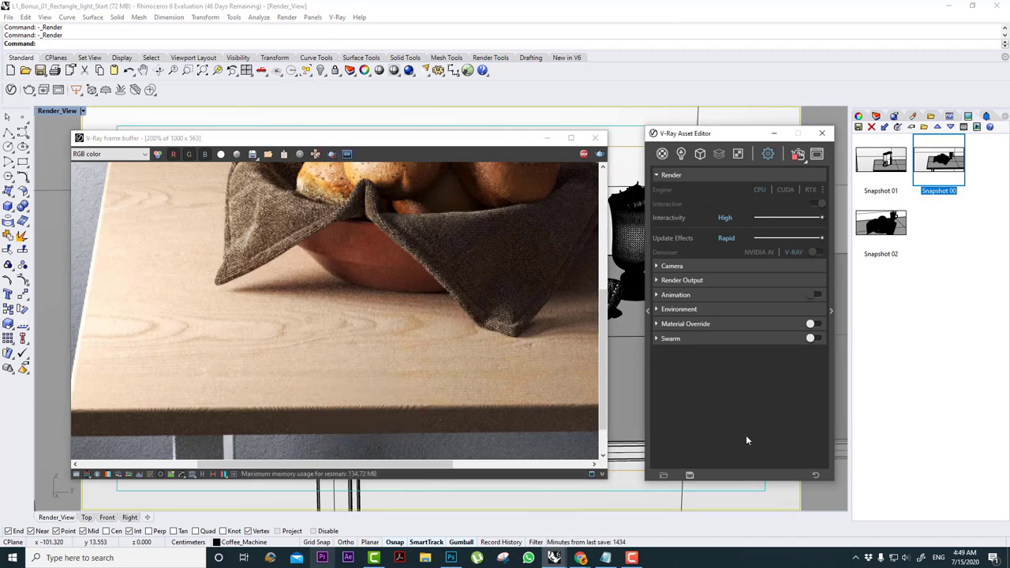
pyautogui.click(718, 281)
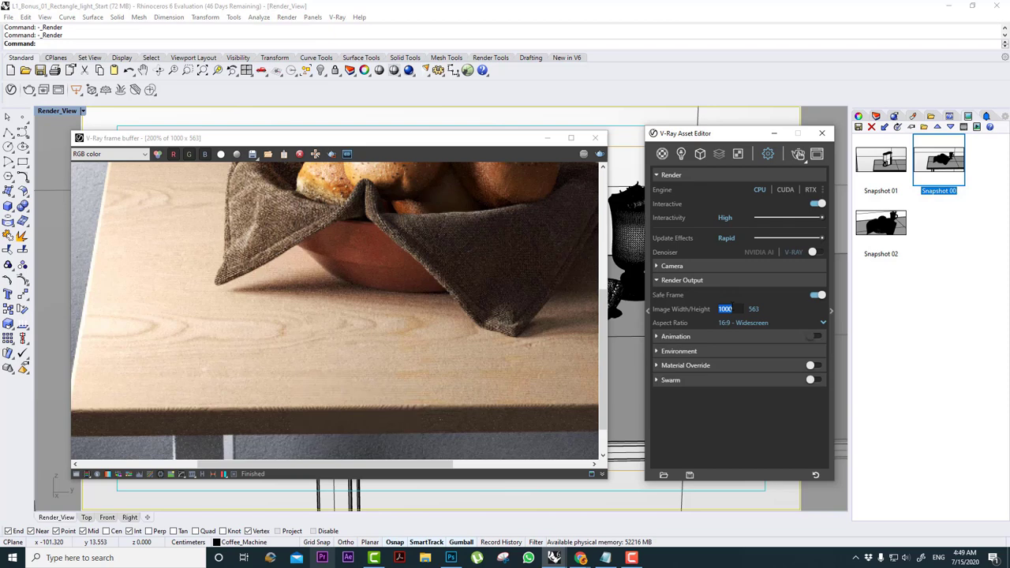
pyautogui.click(725, 309)
pyautogui.write('3000')
pyautogui.press('Return')
# Turn off interactive mode and start a High+ quality production render, viewed in the maximized frame buffer.
pyautogui.click(813, 205)
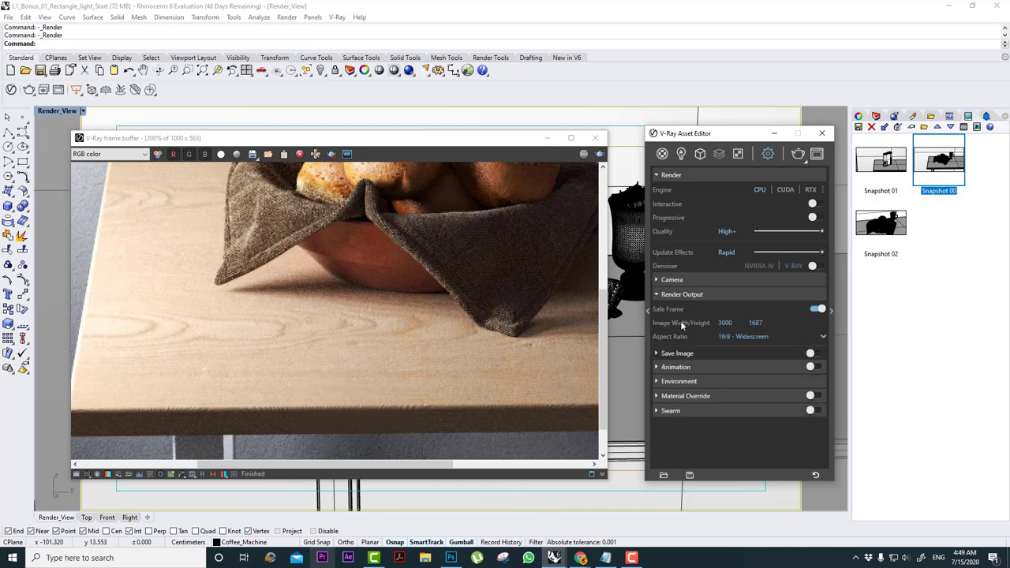
pyautogui.scroll(-5, 314, 245)
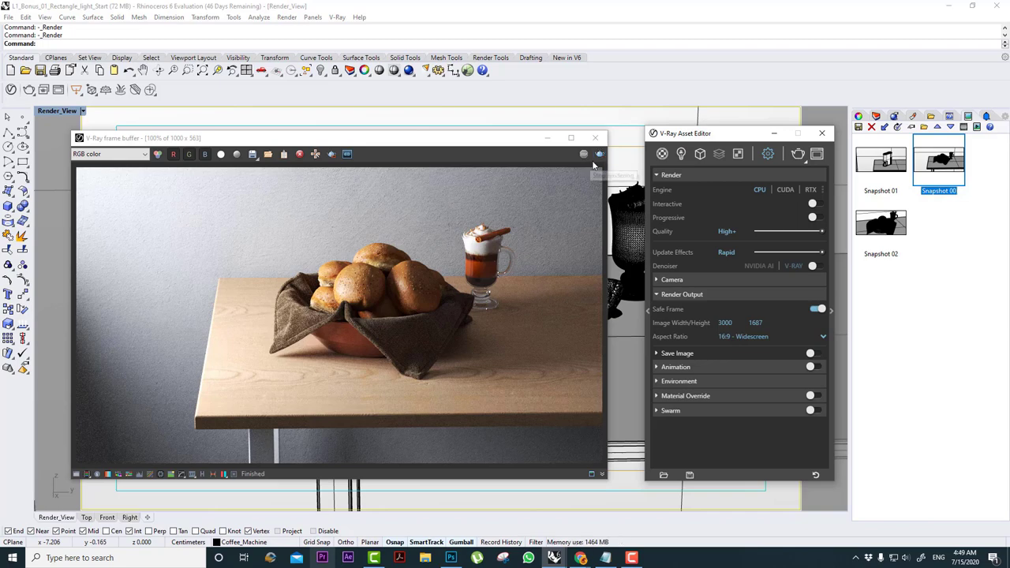
pyautogui.click(799, 155)
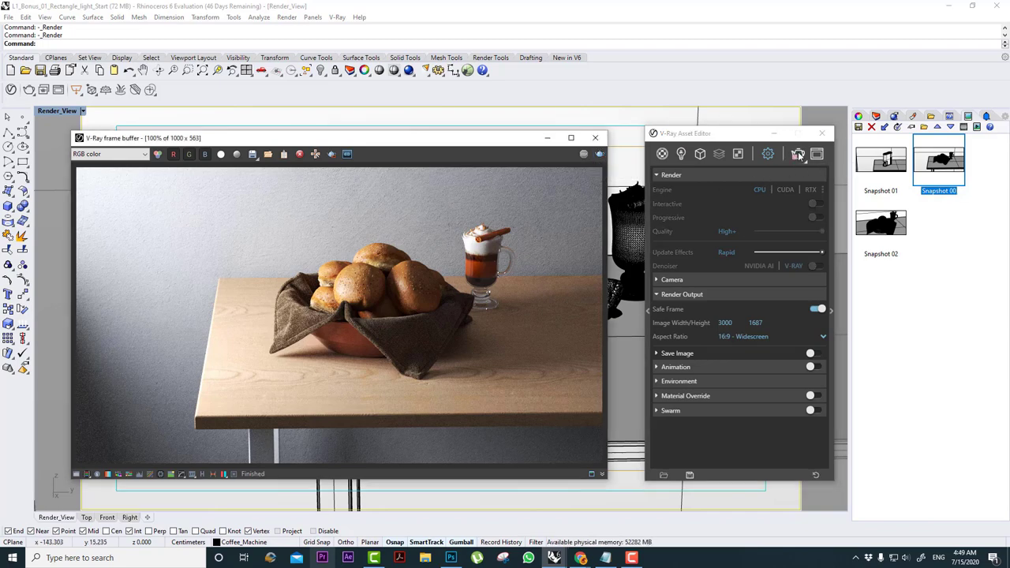
pyautogui.click(571, 138)
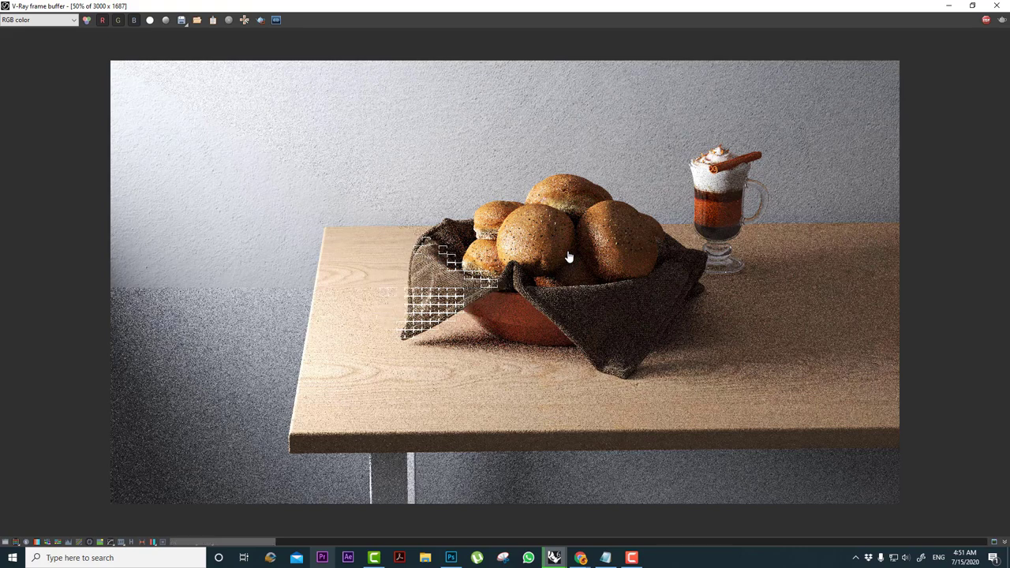
pyautogui.scroll(2, 442, 280)
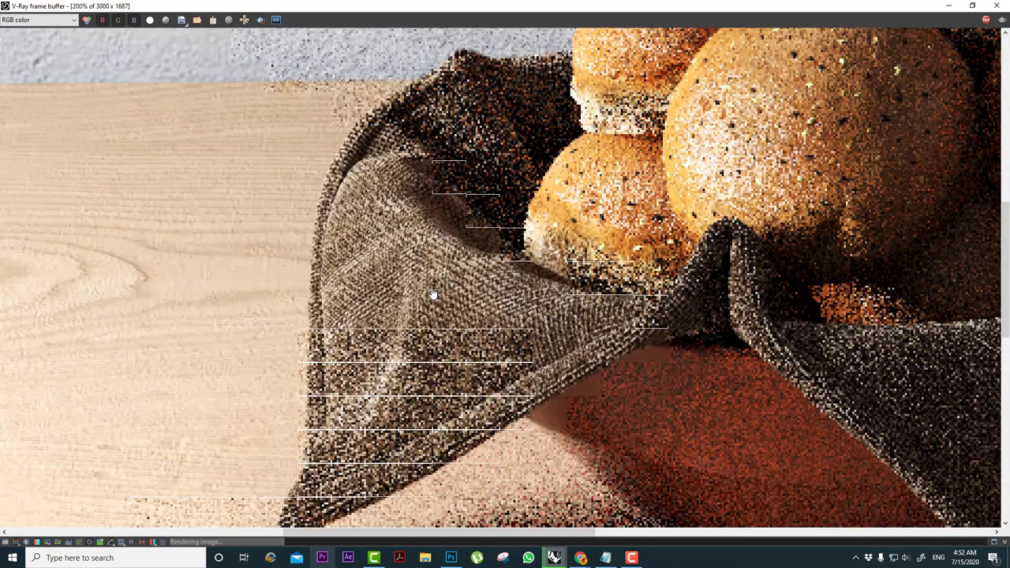